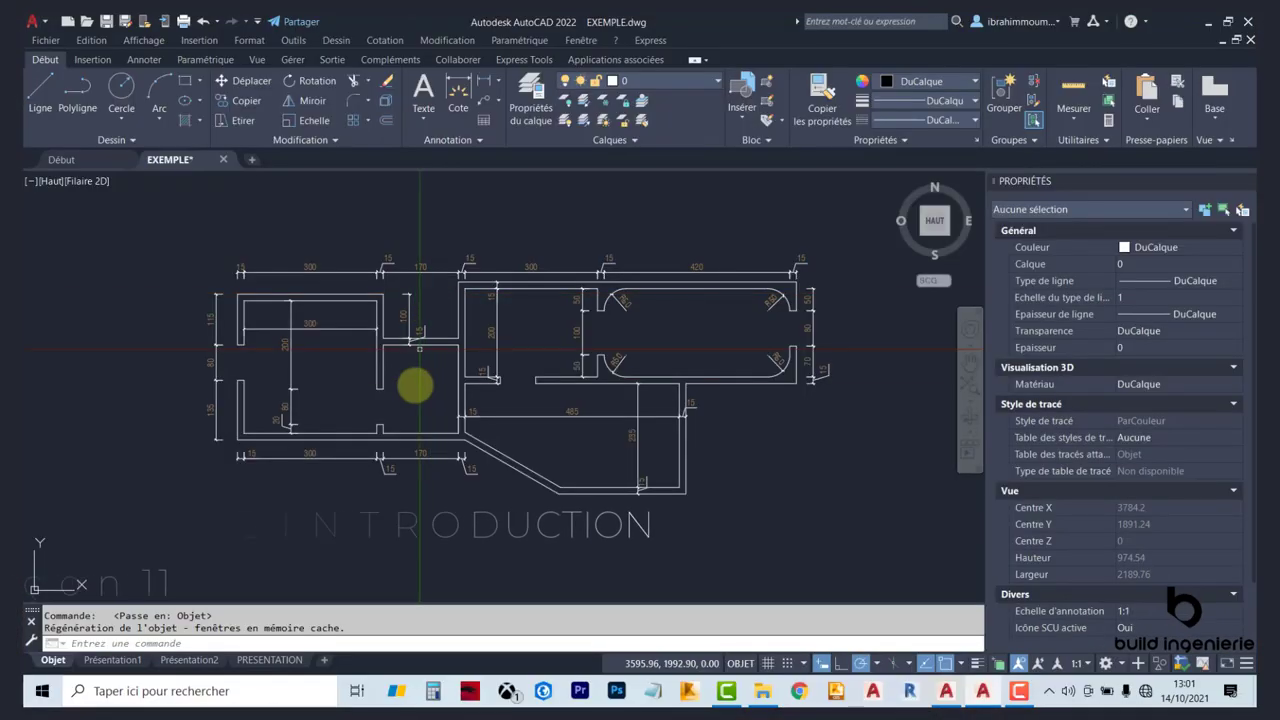
Step: Draw a single sloping line in the empty space below the floor plan
{"action": "middle_click_drag", "start_coordinate": [414, 382], "coordinate": [428, 298]}
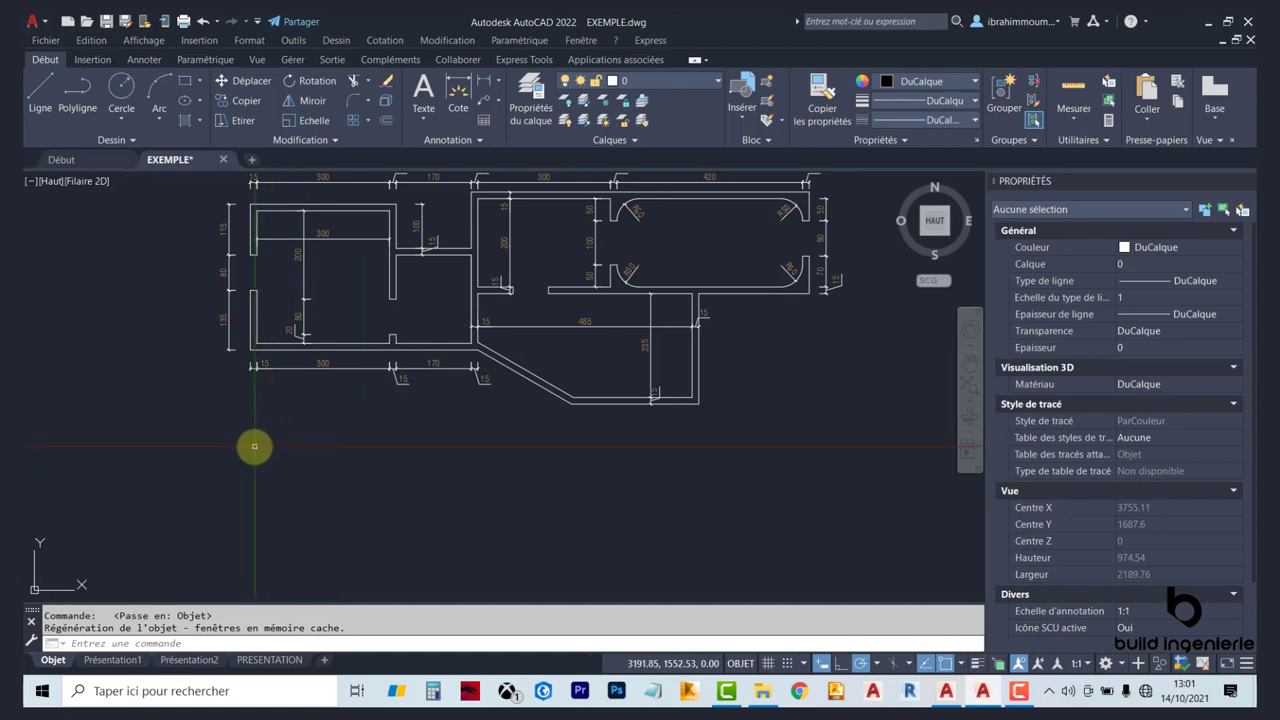
{"action": "middle_click_drag", "start_coordinate": [309, 391], "coordinate": [334, 414]}
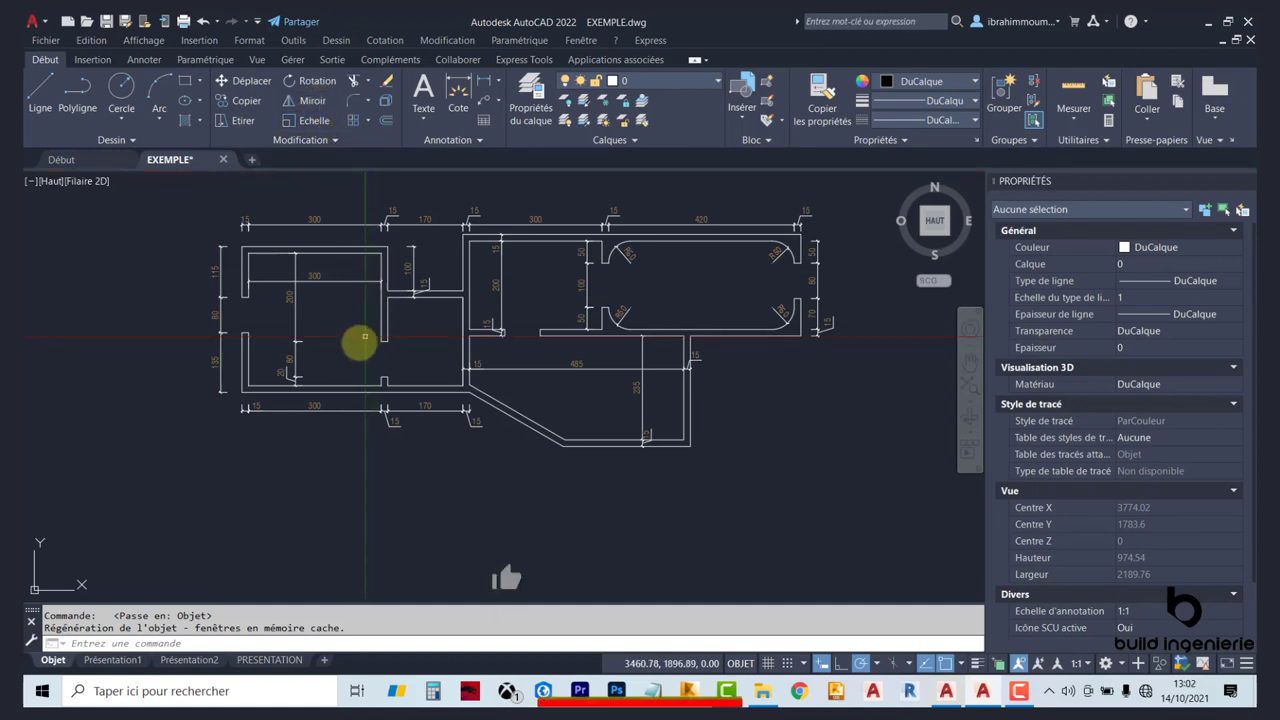
{"action": "mouse_move", "coordinate": [357, 340]}
{"action": "middle_mouse_down"}
{"action": "mouse_move", "coordinate": [409, 264]}
{"action": "mouse_move", "coordinate": [343, 314]}
{"action": "middle_mouse_up"}
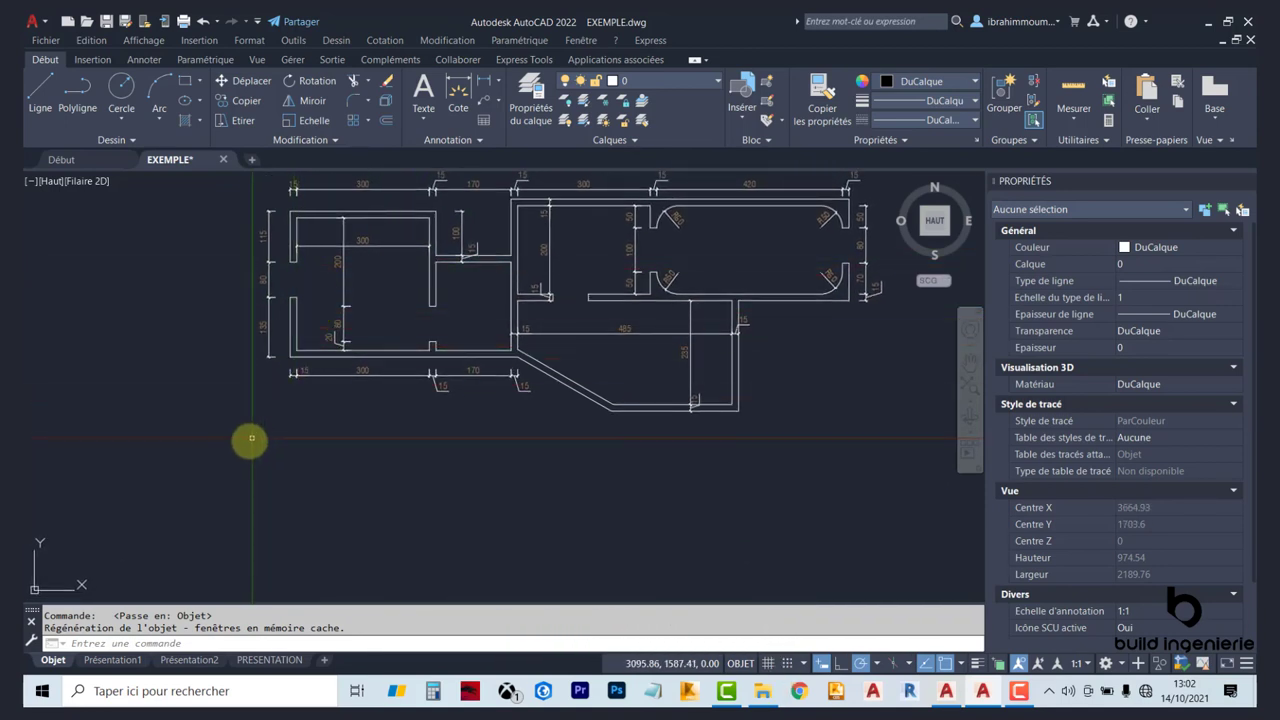
{"action": "left_click", "coordinate": [40, 95]}
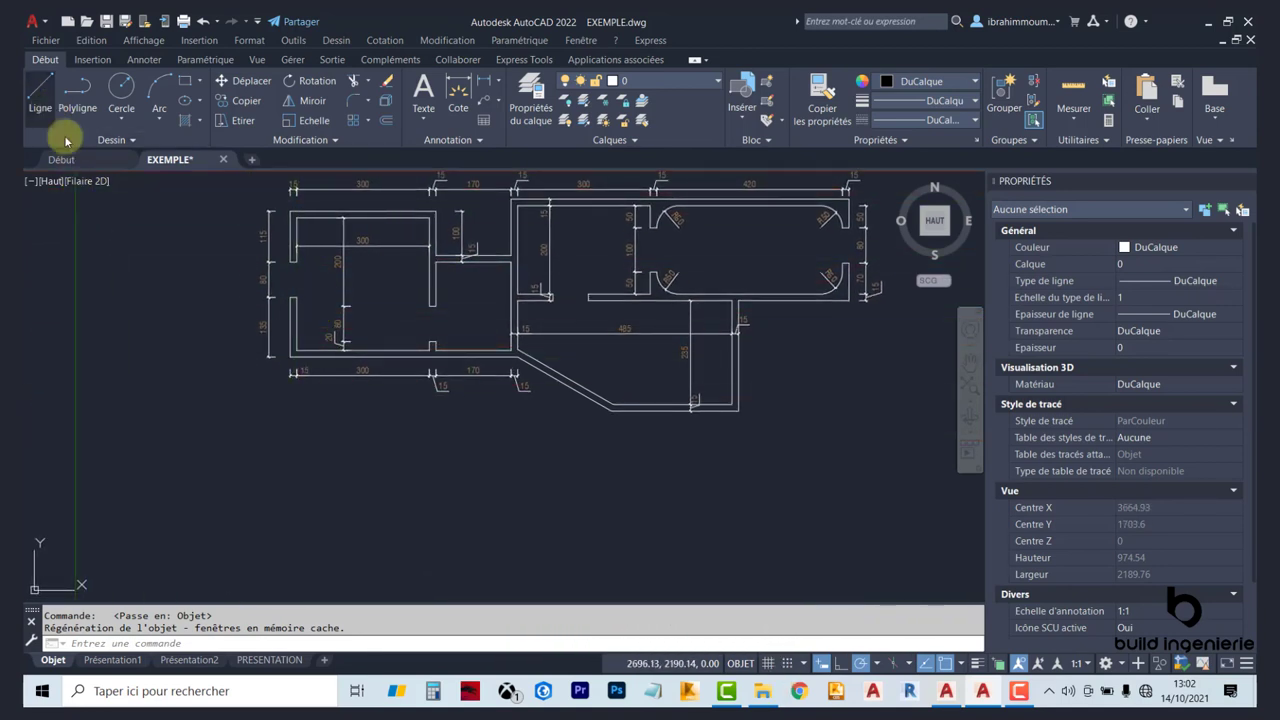
{"action": "left_click", "coordinate": [279, 548]}
{"action": "left_click", "coordinate": [340, 484]}
{"action": "key", "text": "Escape"}
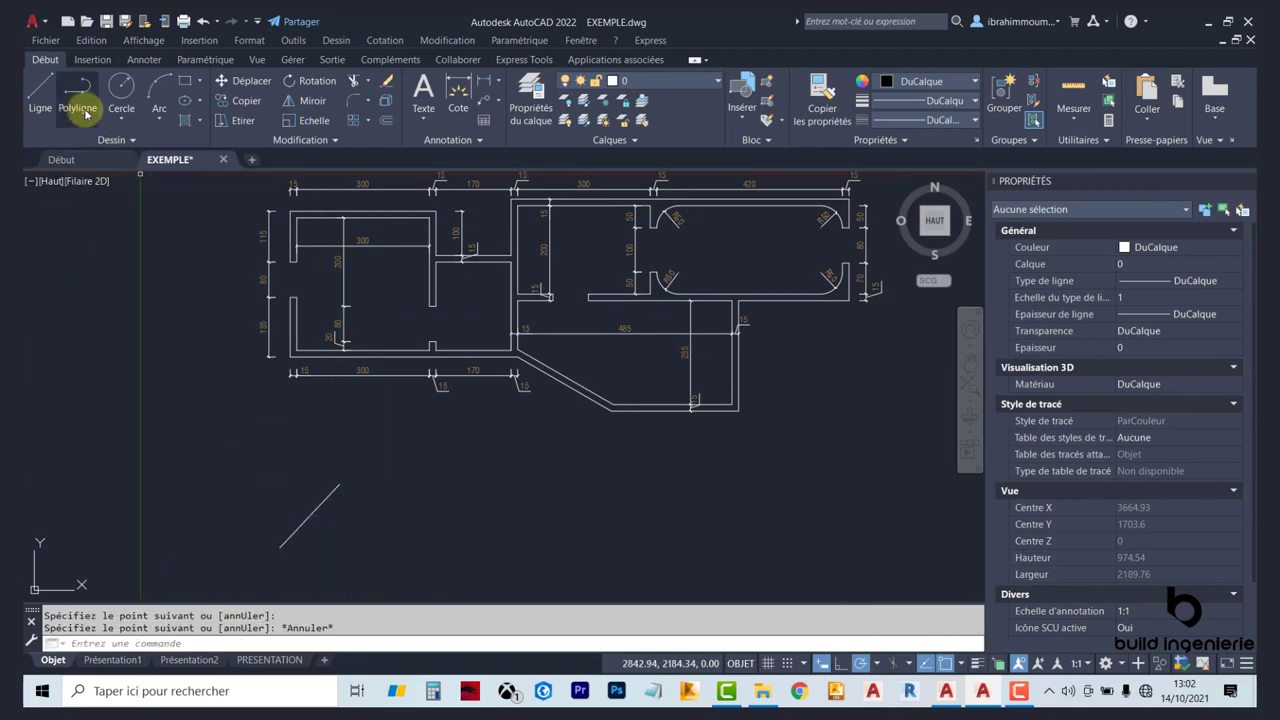
Step: Draw a two-segment angled polyline beside the line
{"action": "left_click", "coordinate": [78, 95]}
{"action": "left_click", "coordinate": [369, 560]}
{"action": "left_click", "coordinate": [413, 501]}
{"action": "left_click", "coordinate": [500, 533]}
{"action": "key", "text": "Escape"}
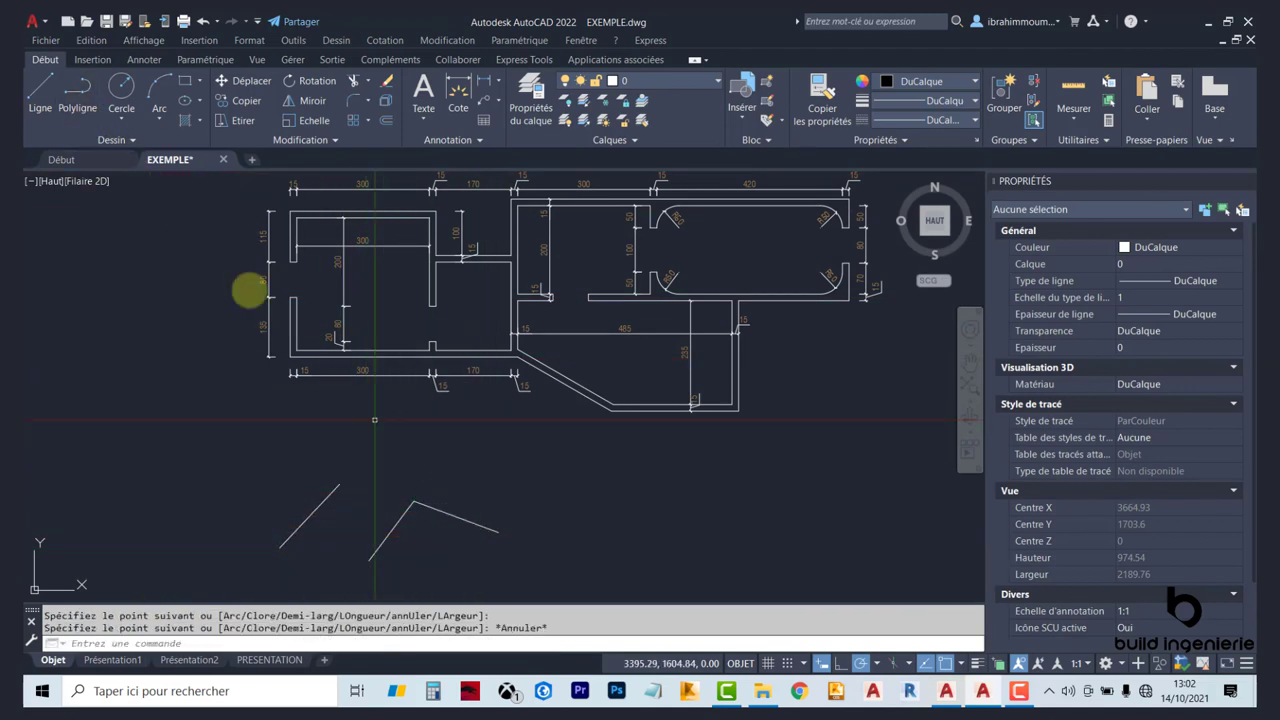
Step: Draw a circle to the right of the polyline
{"action": "left_click", "coordinate": [121, 95]}
{"action": "left_click", "coordinate": [560, 526]}
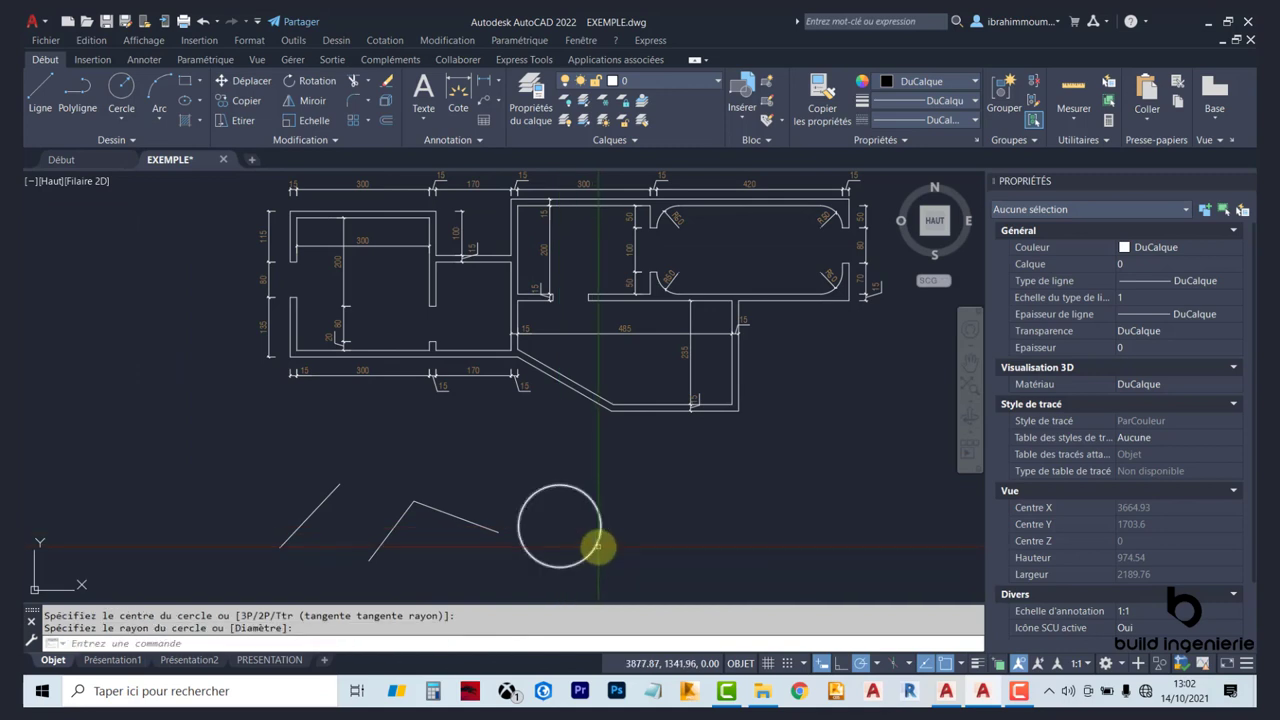
{"action": "left_click", "coordinate": [598, 546]}
{"action": "key", "text": "Escape"}
Step: Draw a small rectangle to the right of the circle
{"action": "left_click", "coordinate": [187, 88]}
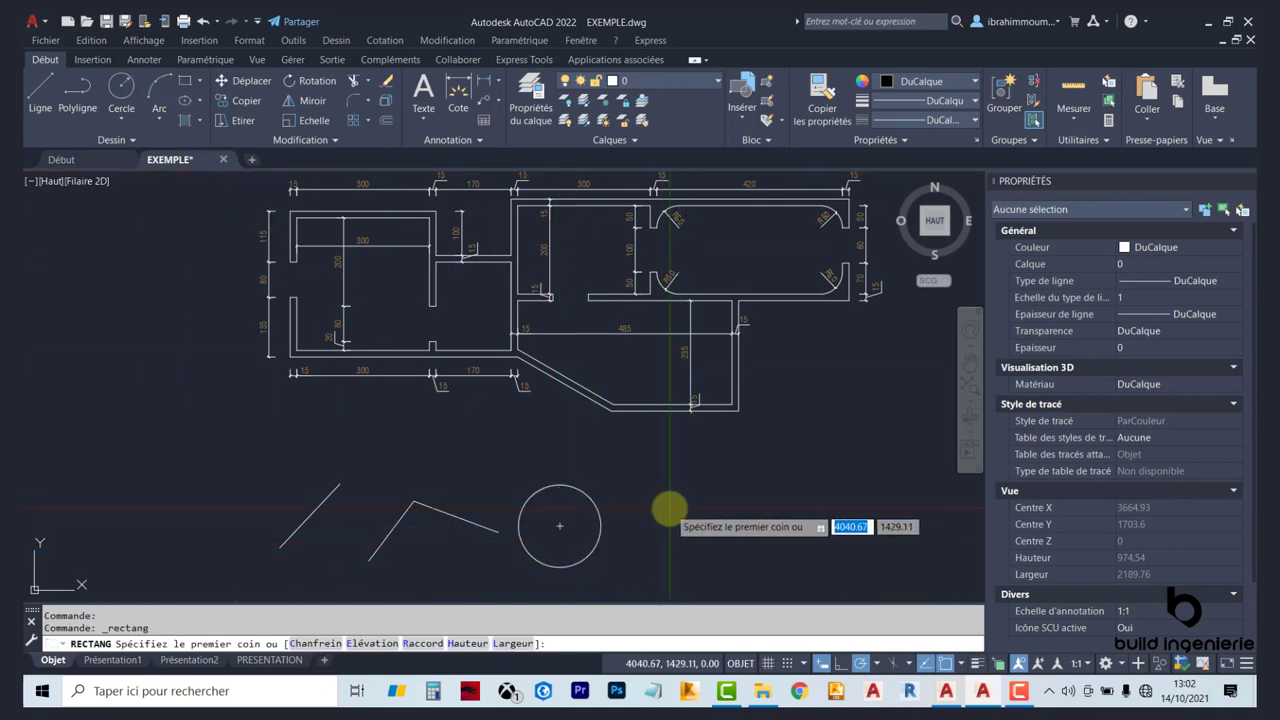
{"action": "left_click", "coordinate": [669, 509]}
{"action": "left_click", "coordinate": [730, 541]}
{"action": "scroll", "coordinate": [466, 423], "scroll_direction": "up", "scroll_amount": 2}
{"action": "scroll", "coordinate": [634, 417], "scroll_direction": "up", "scroll_amount": 1}
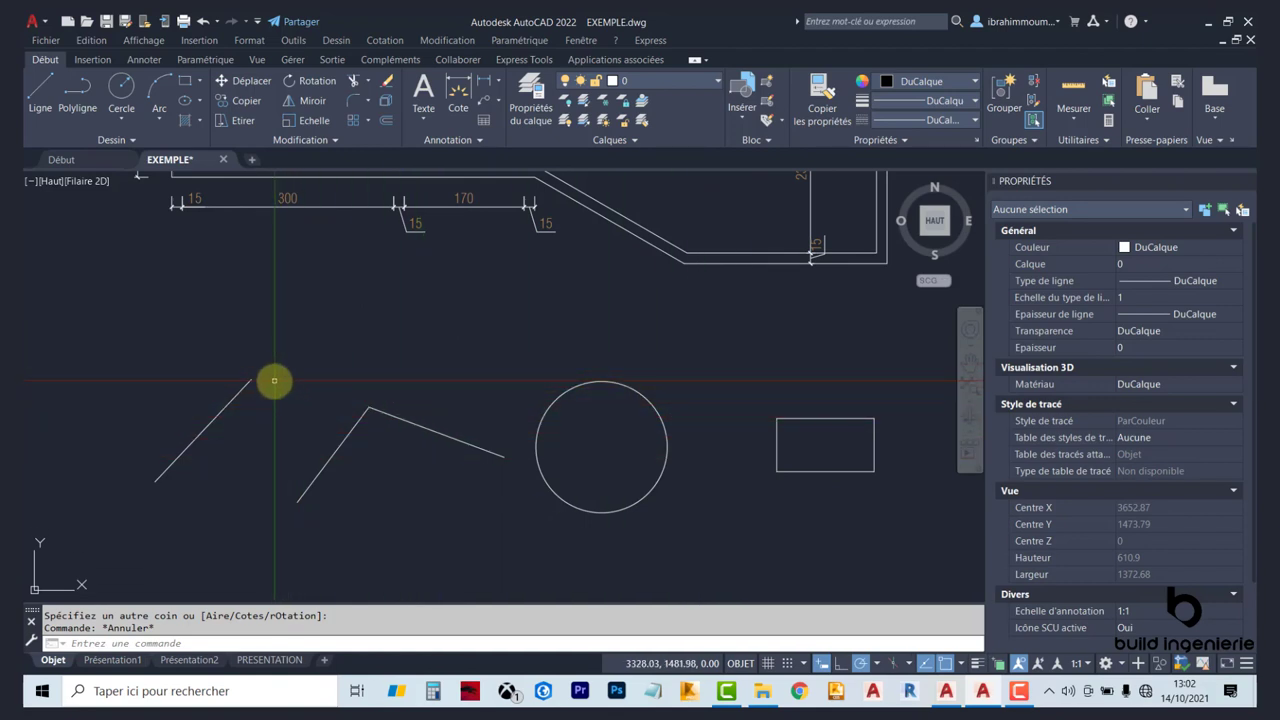
{"action": "middle_click_drag", "start_coordinate": [254, 407], "coordinate": [271, 393]}
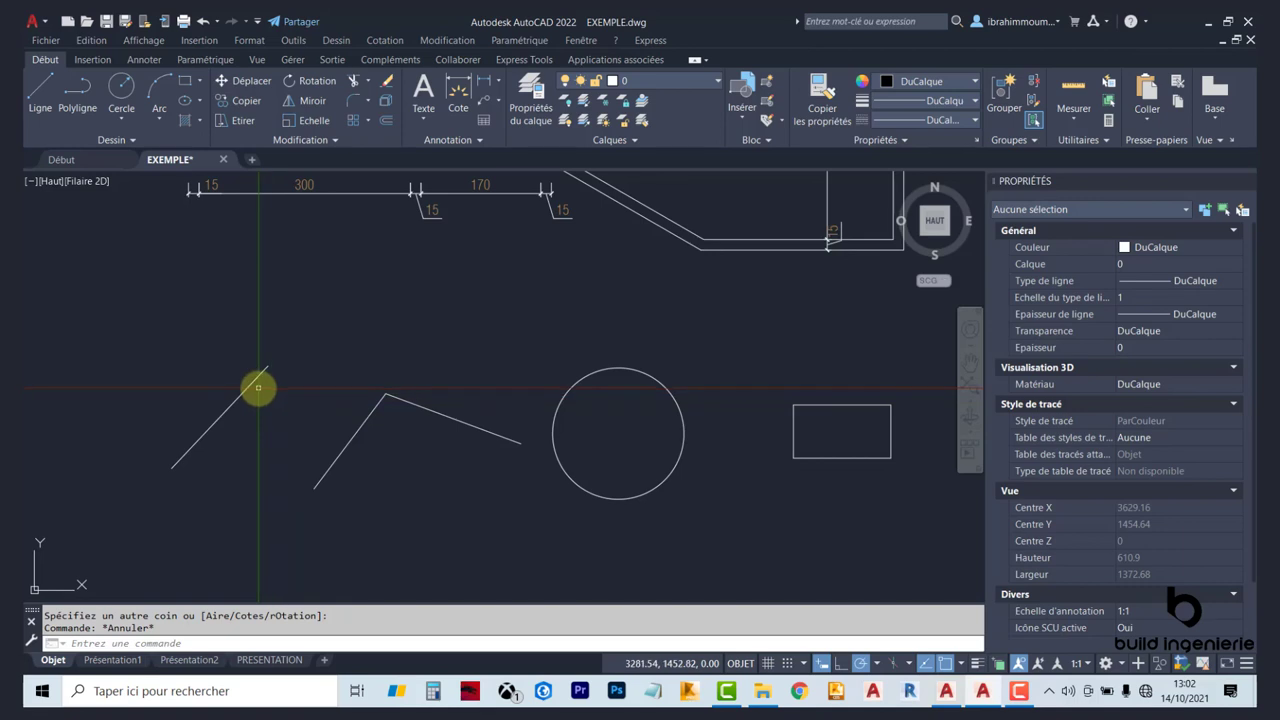
{"action": "left_click", "coordinate": [244, 391]}
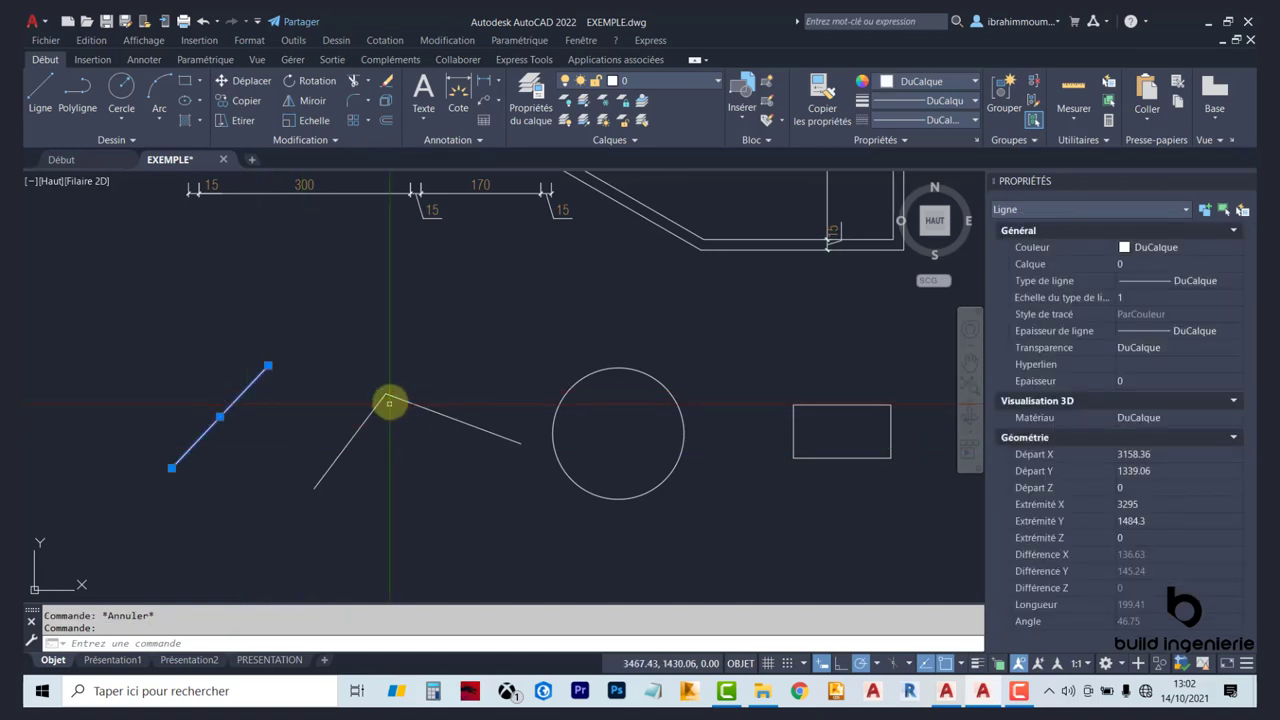
{"action": "left_click", "coordinate": [390, 400]}
{"action": "left_click", "coordinate": [614, 372]}
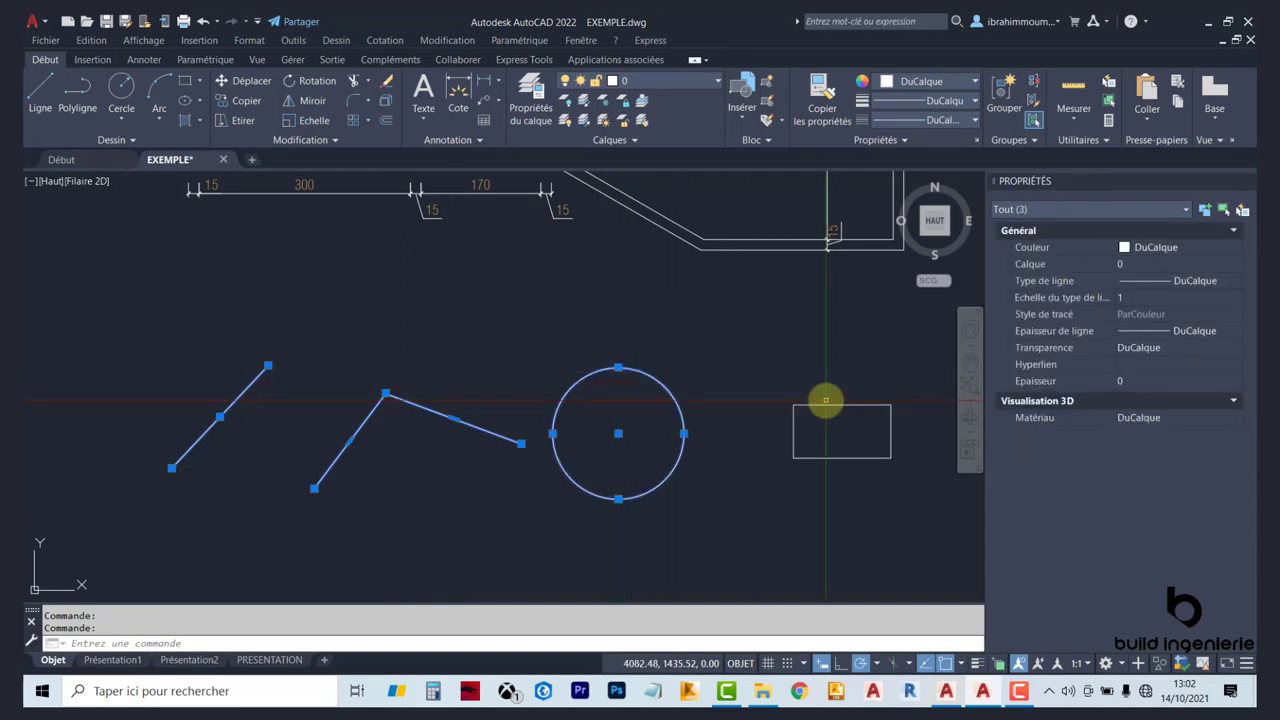
{"action": "left_click", "coordinate": [829, 405]}
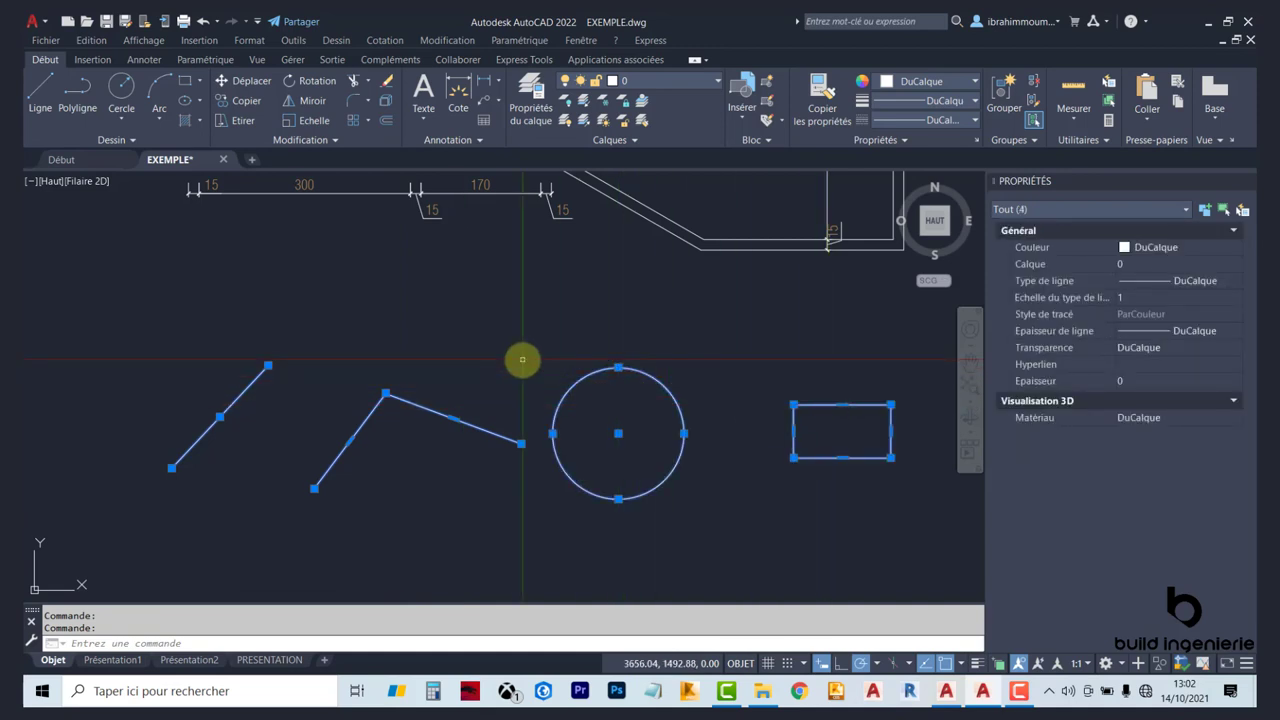
{"action": "key", "text": "Escape"}
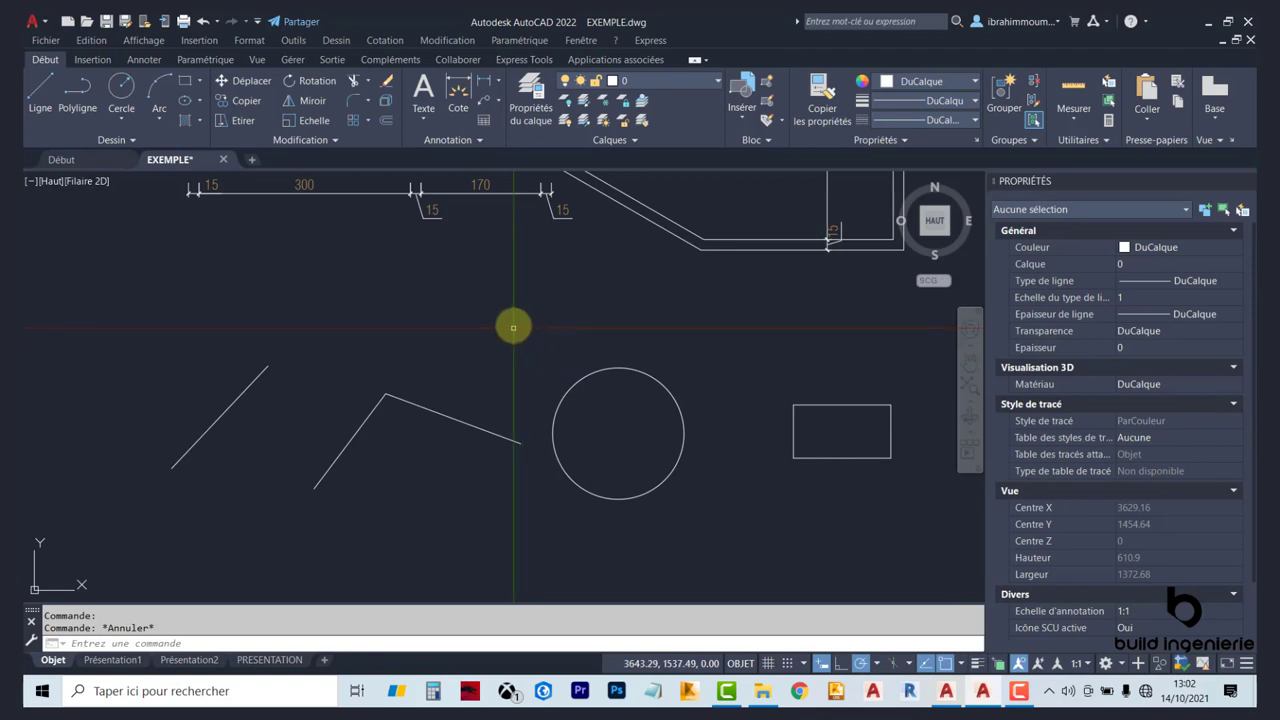
{"action": "middle_click_drag", "start_coordinate": [513, 324], "coordinate": [390, 292]}
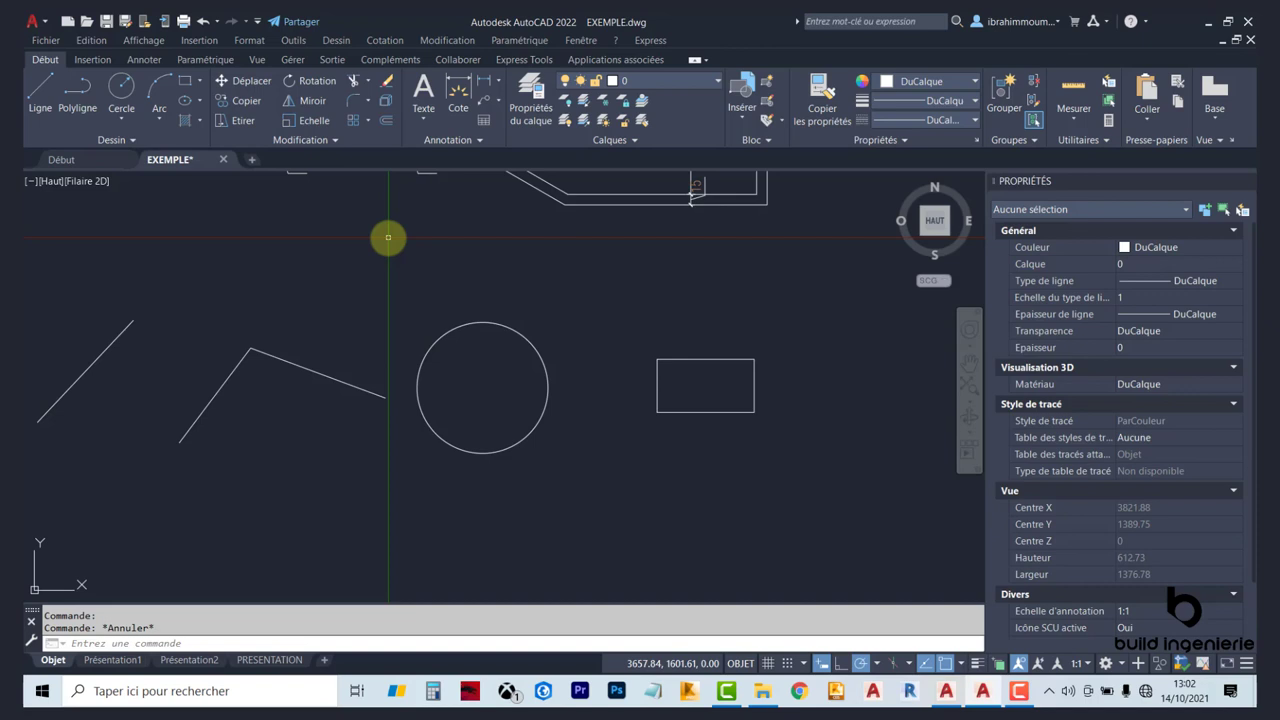
{"action": "left_click", "coordinate": [388, 237]}
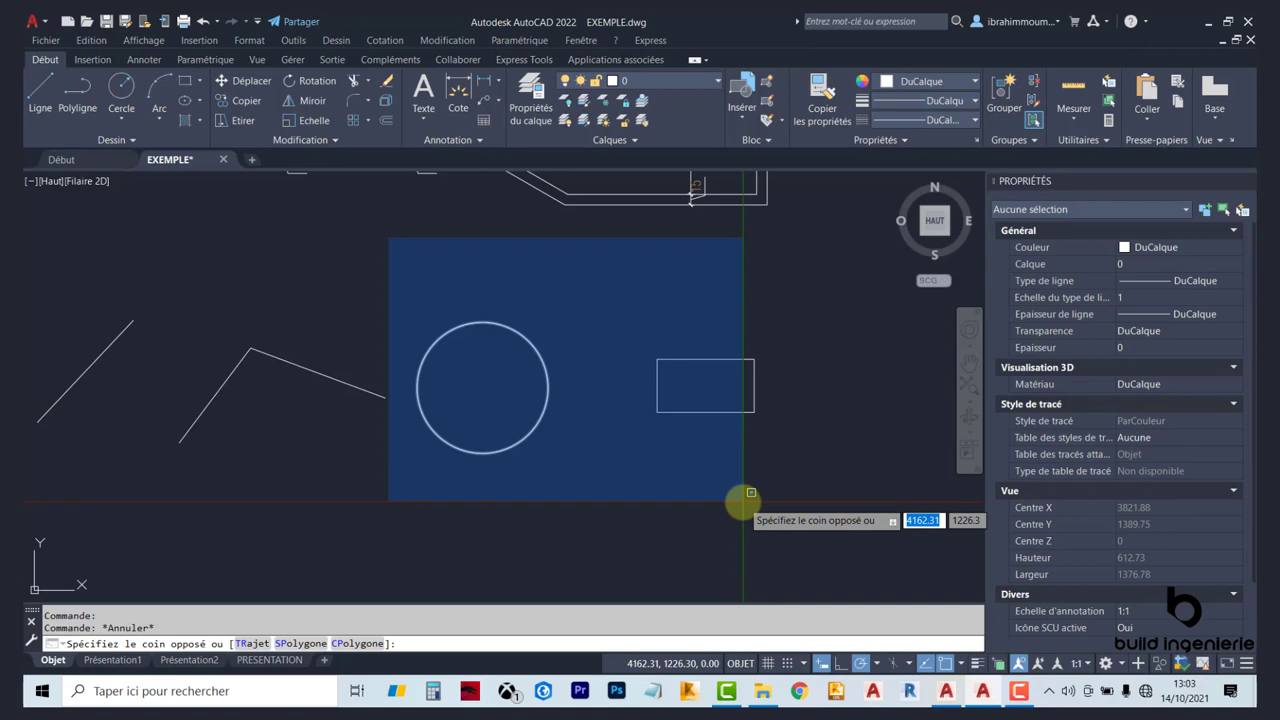
{"action": "left_click", "coordinate": [743, 495]}
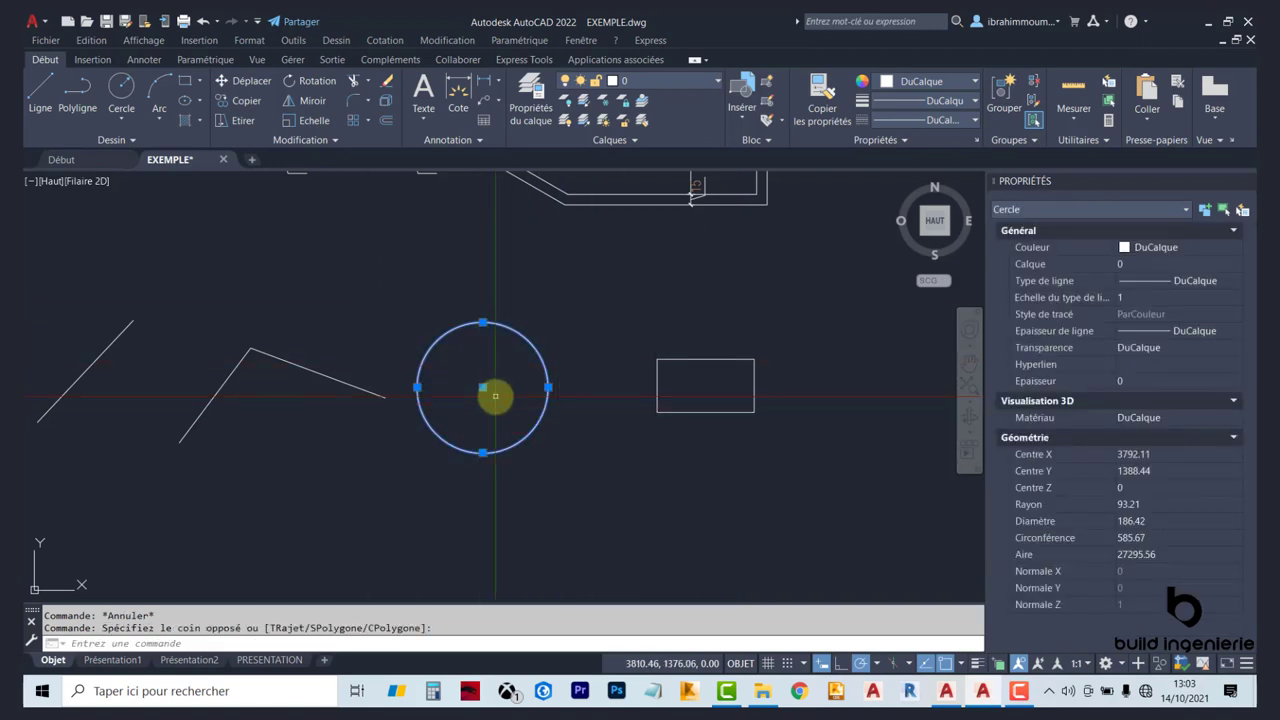
{"action": "key", "text": "Escape"}
{"action": "middle_click_drag", "start_coordinate": [449, 411], "coordinate": [551, 454]}
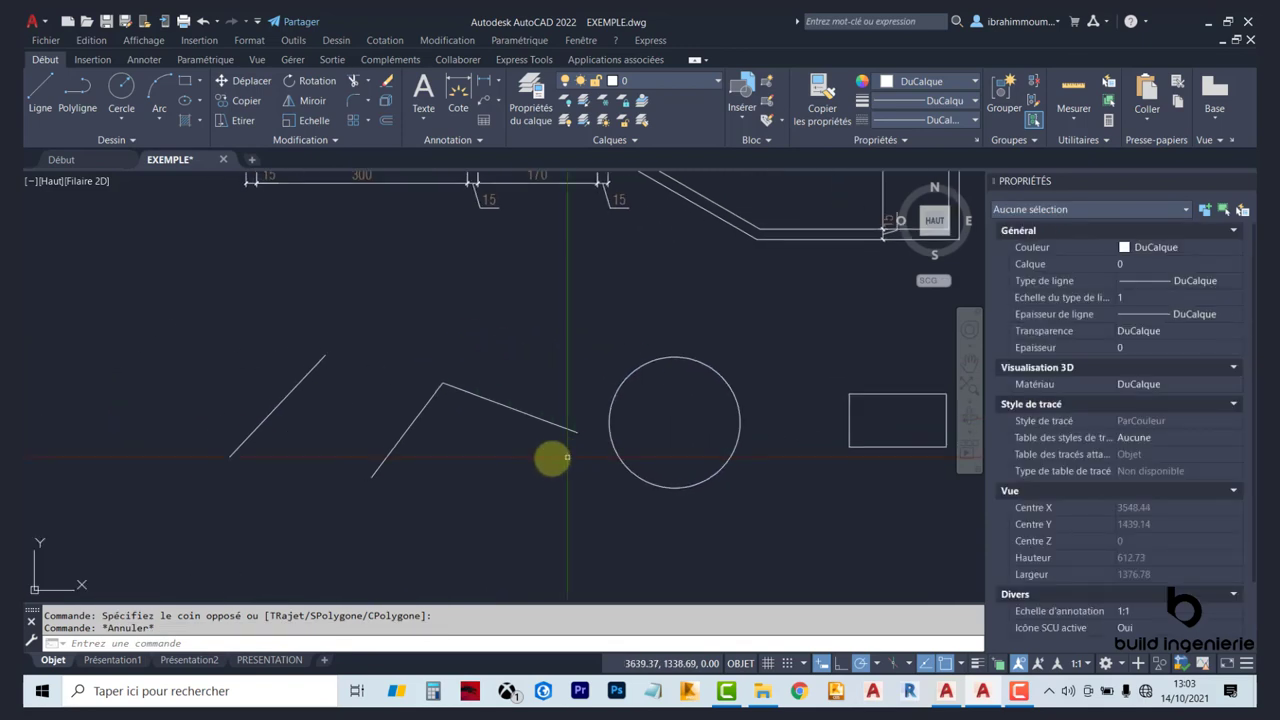
{"action": "middle_click_drag", "start_coordinate": [471, 463], "coordinate": [485, 445]}
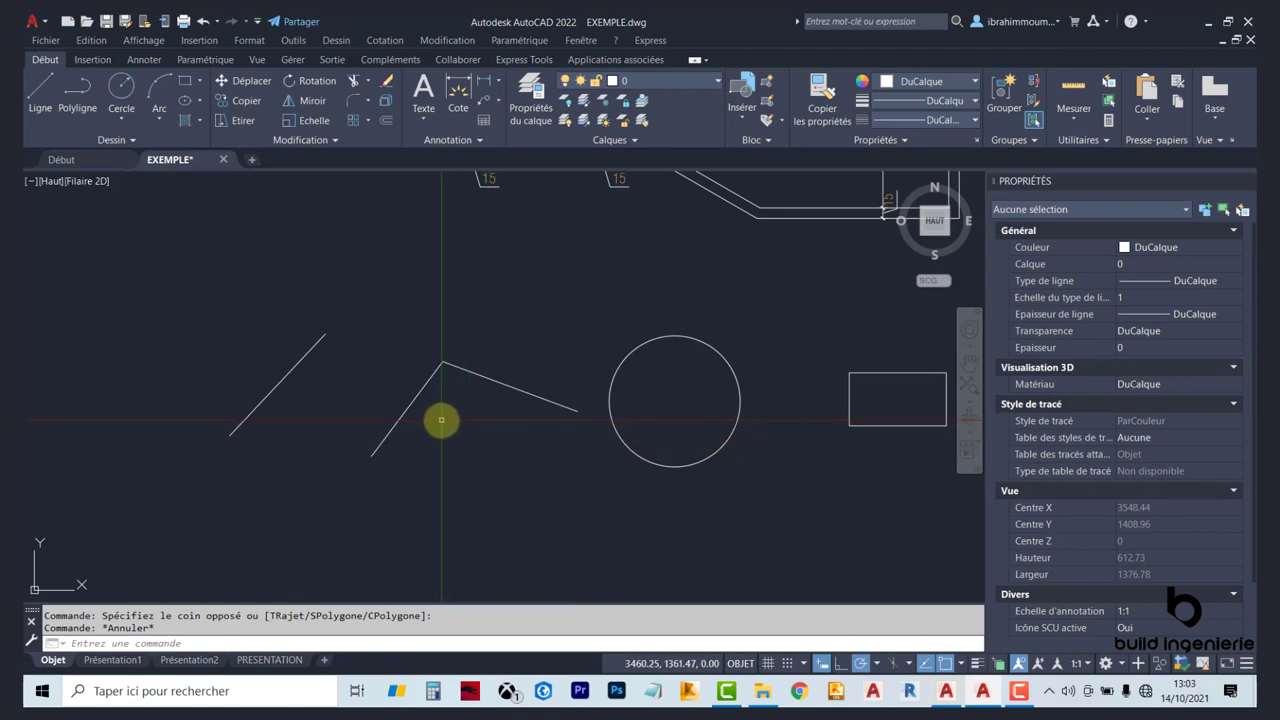
{"action": "left_click", "coordinate": [441, 420]}
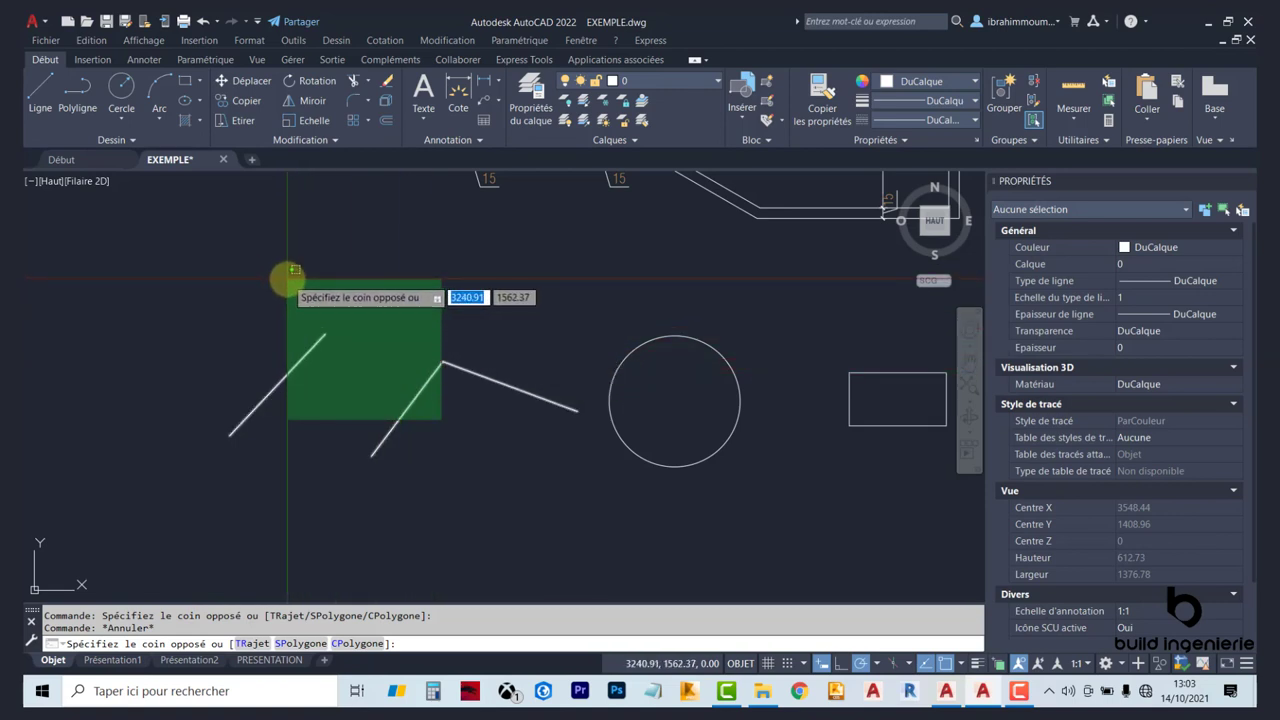
{"action": "left_click", "coordinate": [293, 270]}
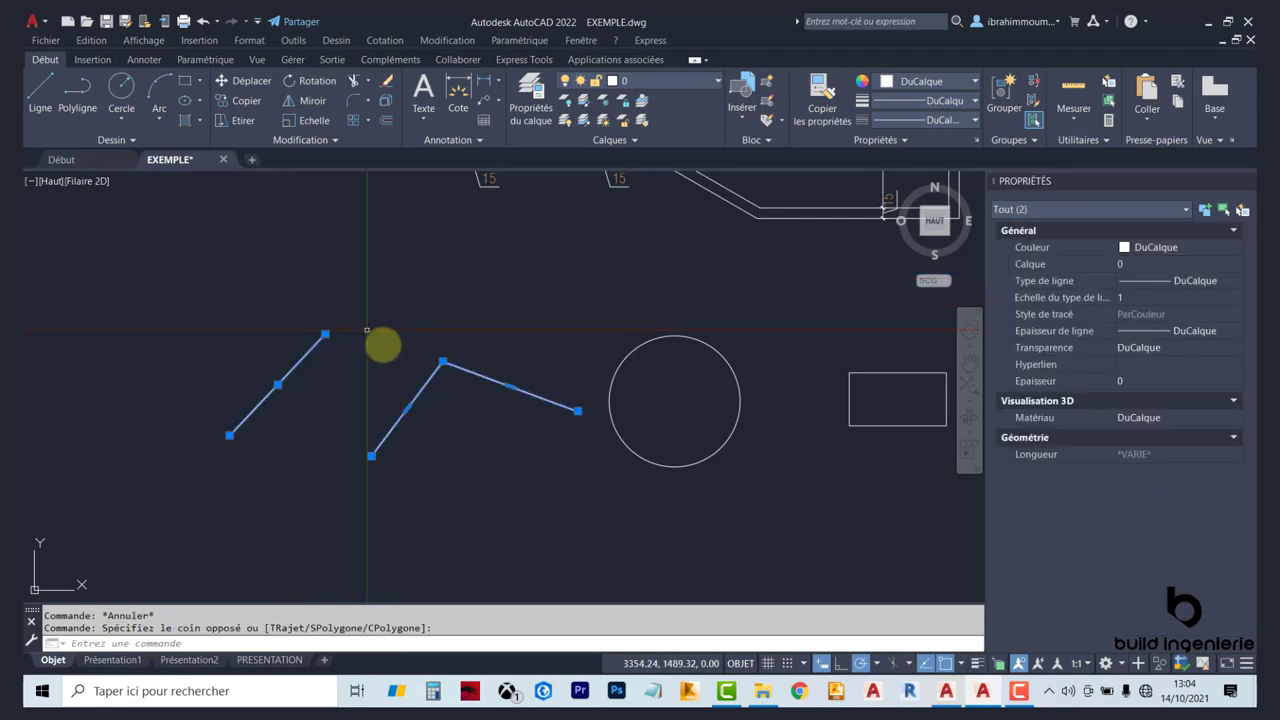
{"action": "scroll", "coordinate": [383, 346], "scroll_direction": "down", "scroll_amount": 2}
{"action": "key", "text": "Escape"}
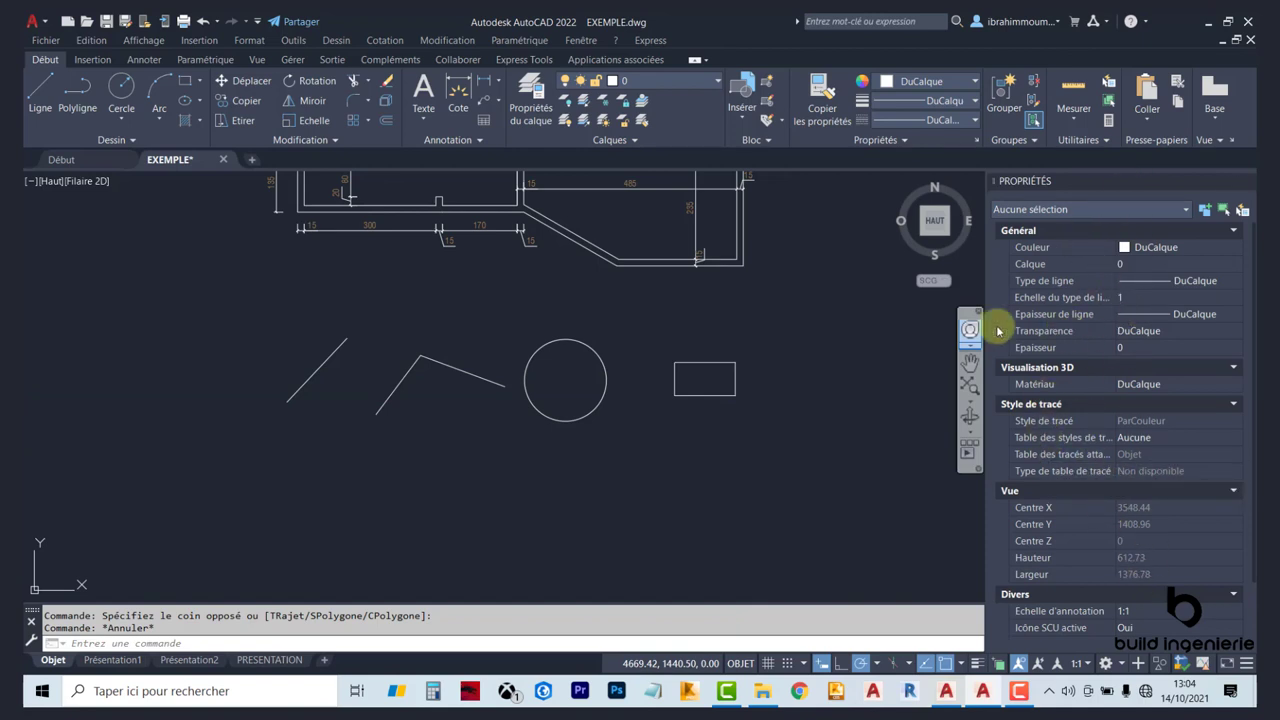
Step: Set the sample circle's size in Propriétés to diameter 300 (radius 150)
{"action": "left_click", "coordinate": [590, 348]}
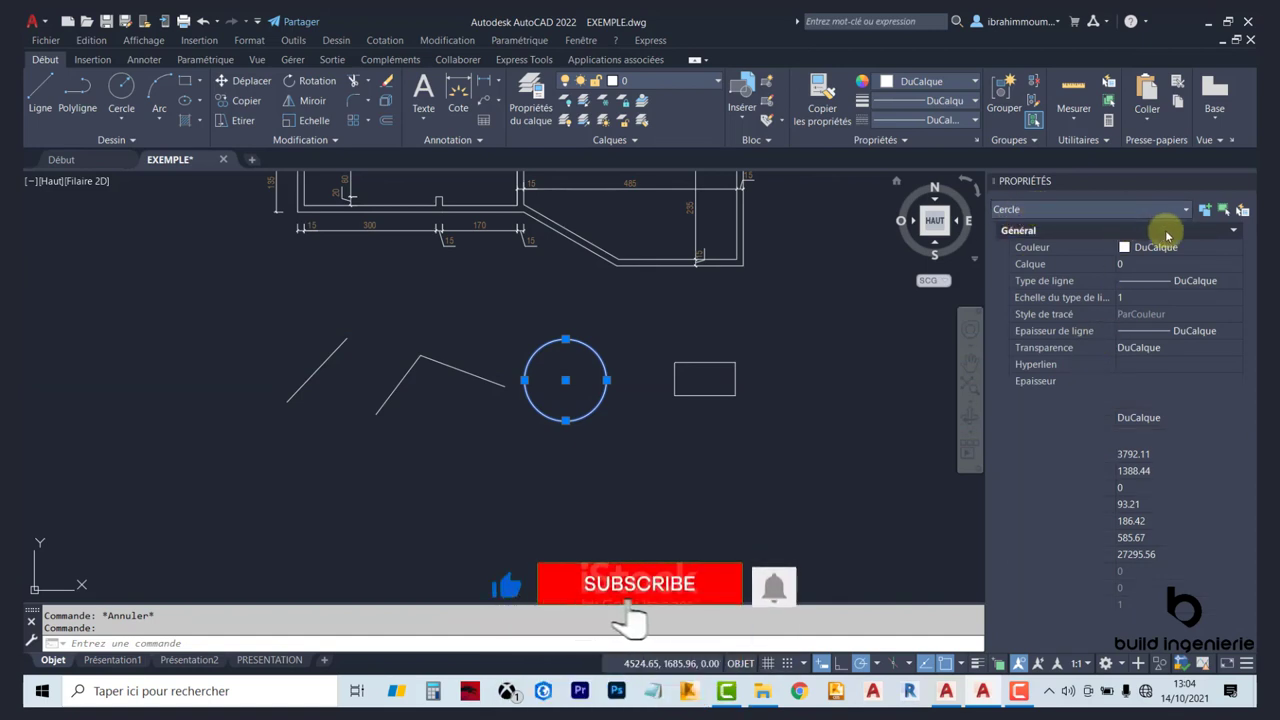
{"action": "left_click", "coordinate": [1229, 226]}
{"action": "type", "text": "&(à"}
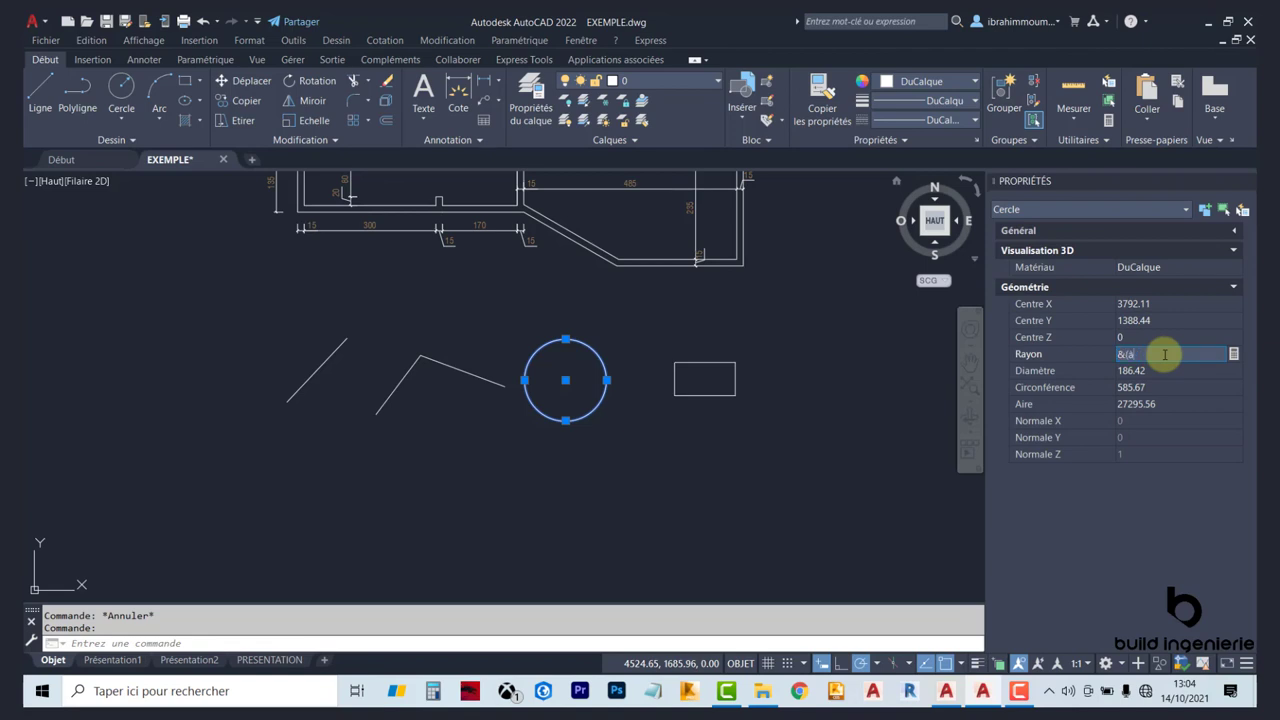
{"action": "left_click", "coordinate": [1160, 369]}
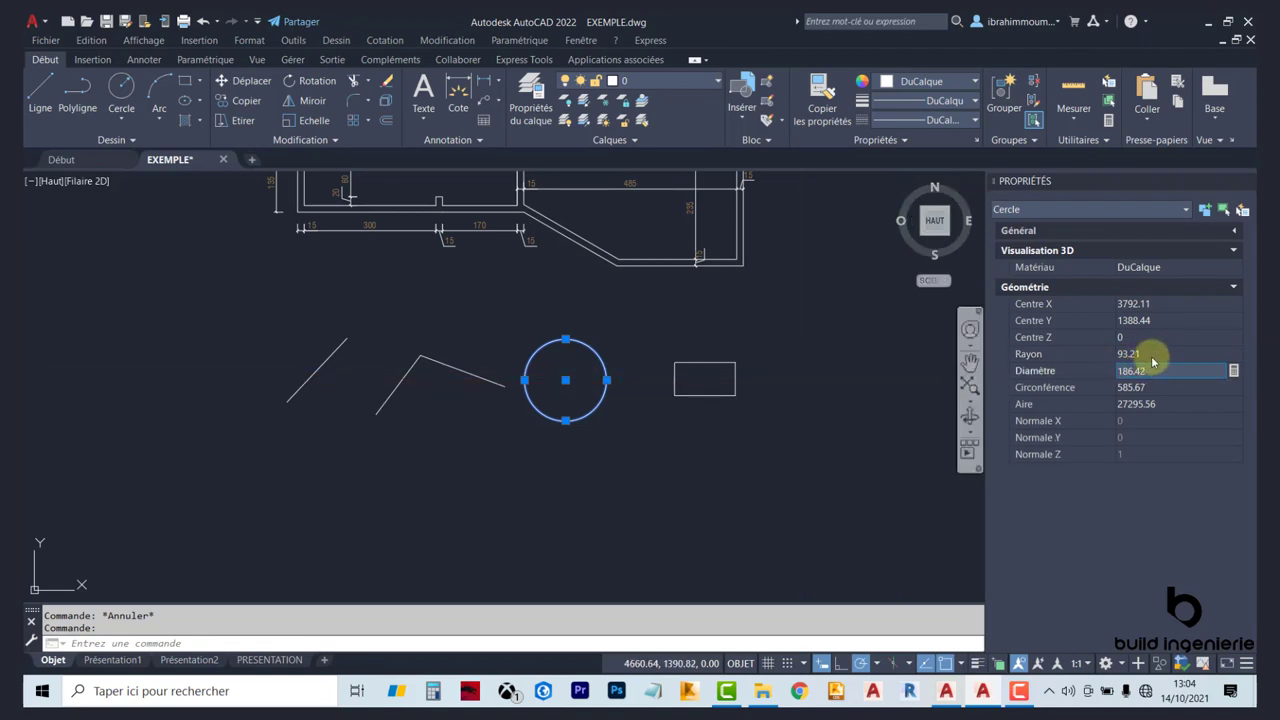
{"action": "left_click", "coordinate": [1152, 355]}
{"action": "type", "text": "150"}
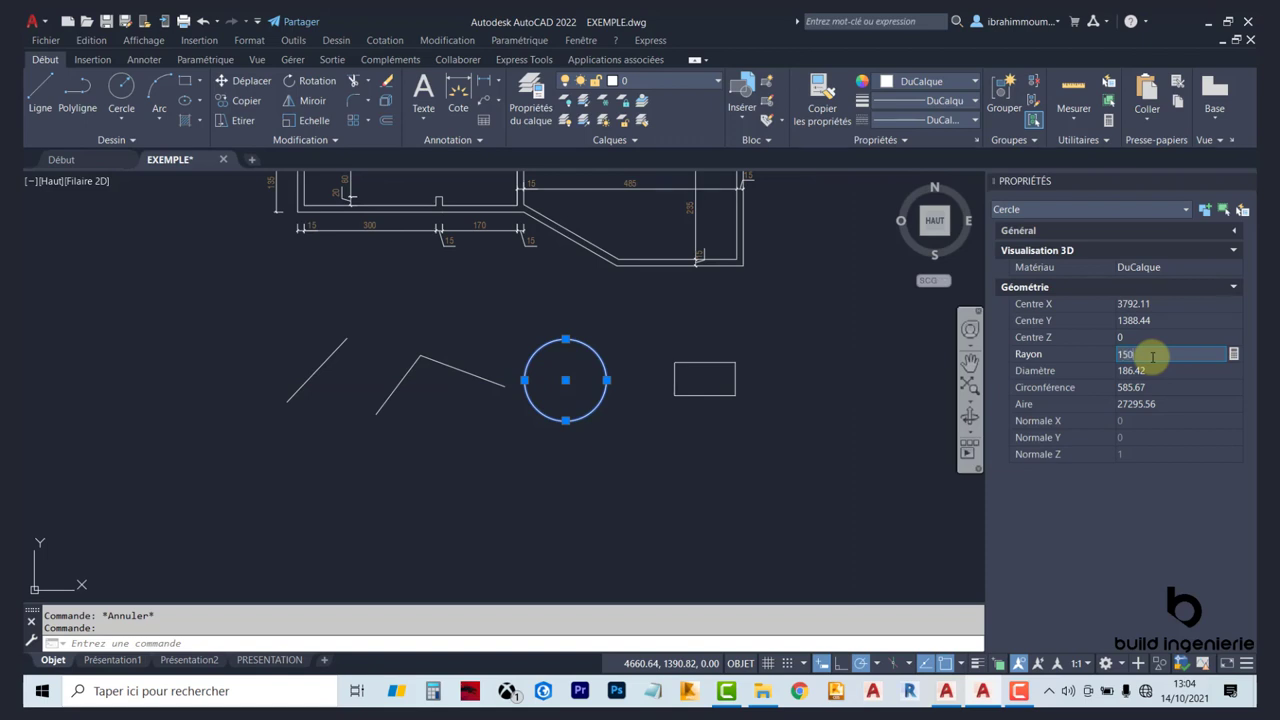
{"action": "key", "text": "Tab"}
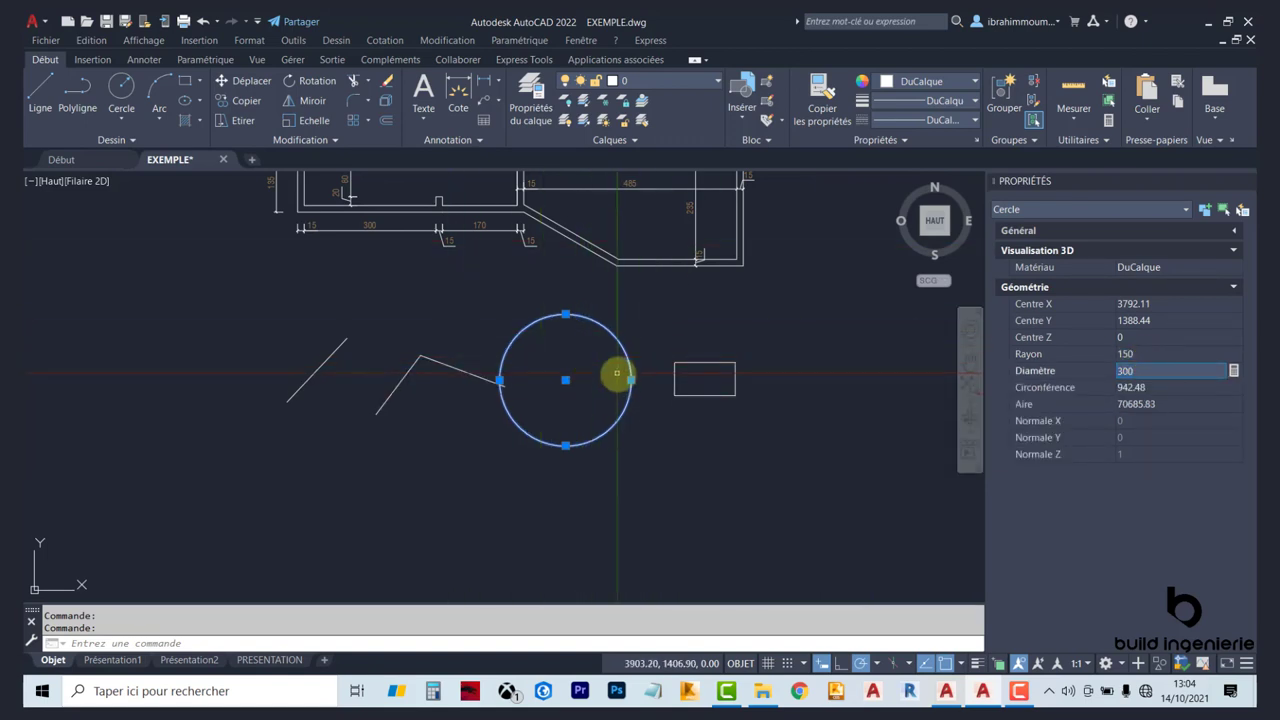
Step: Deselect the circle, then window-select all four sample objects together
{"action": "key", "text": "Escape"}
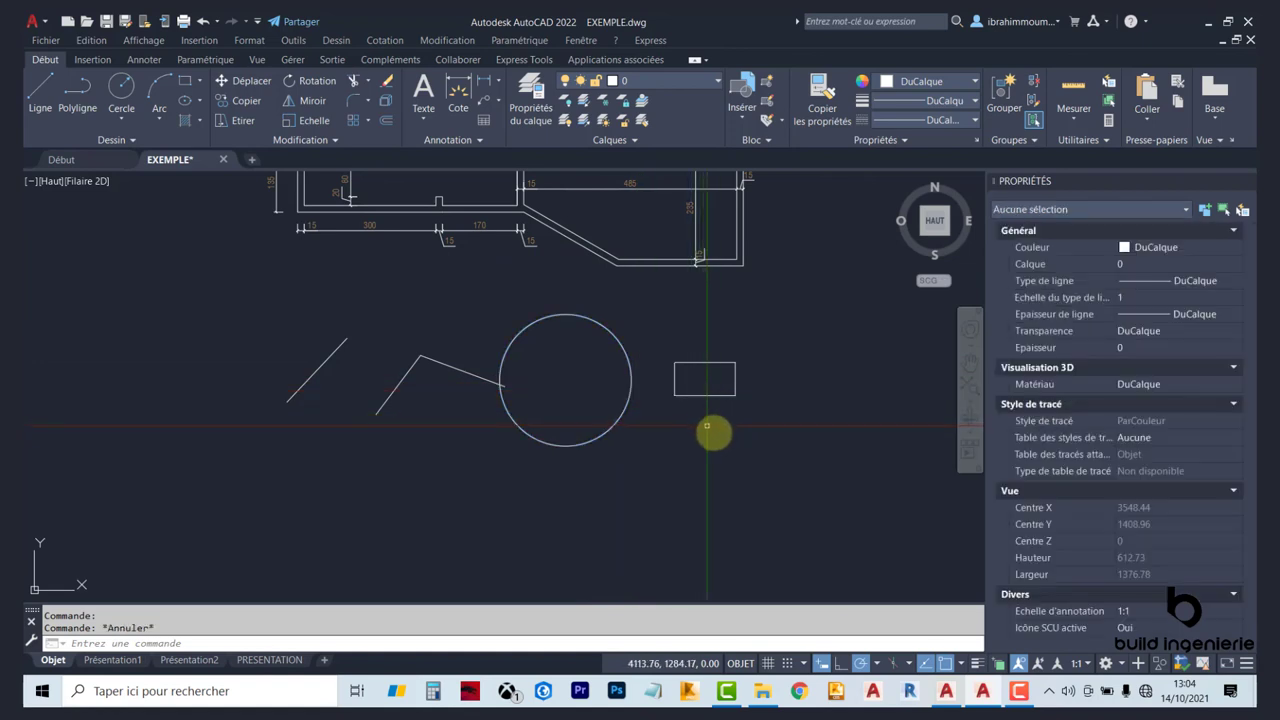
{"action": "left_click", "coordinate": [734, 449]}
{"action": "left_click", "coordinate": [240, 318]}
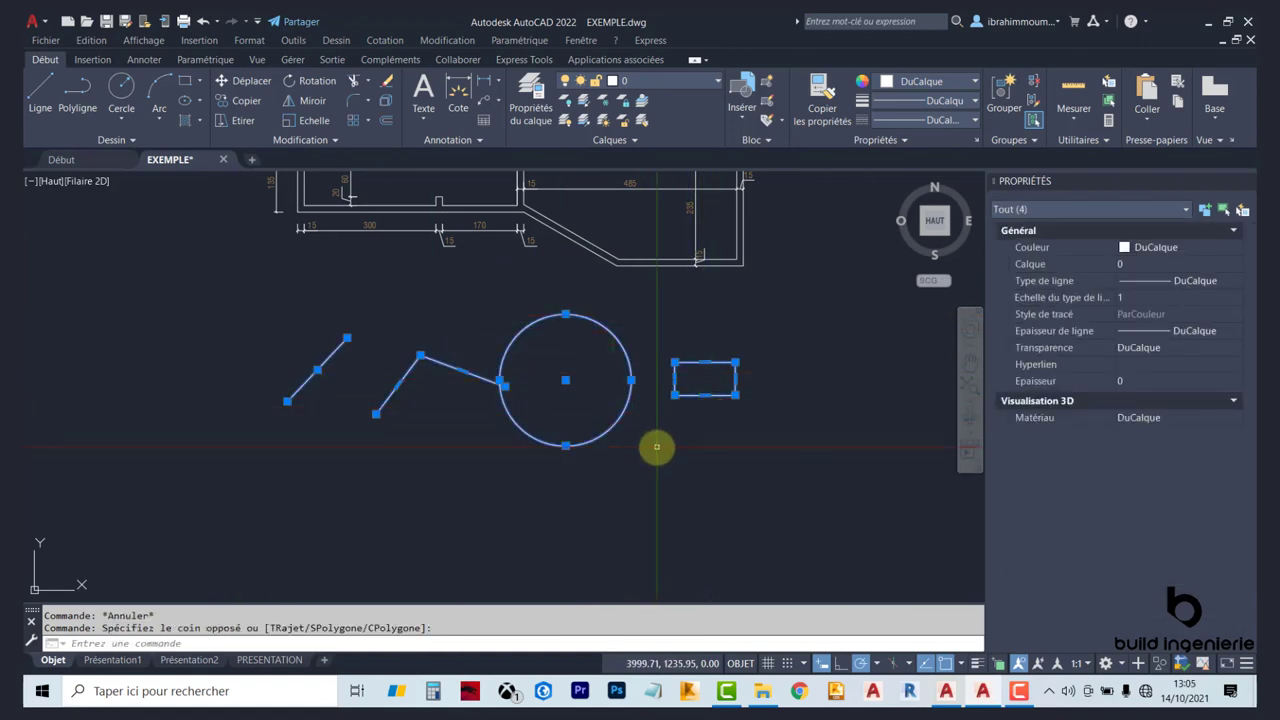
Step: Erase the four selected sample objects
{"action": "key", "text": "Delete"}
{"action": "scroll", "coordinate": [600, 435], "scroll_direction": "down", "scroll_amount": 2}
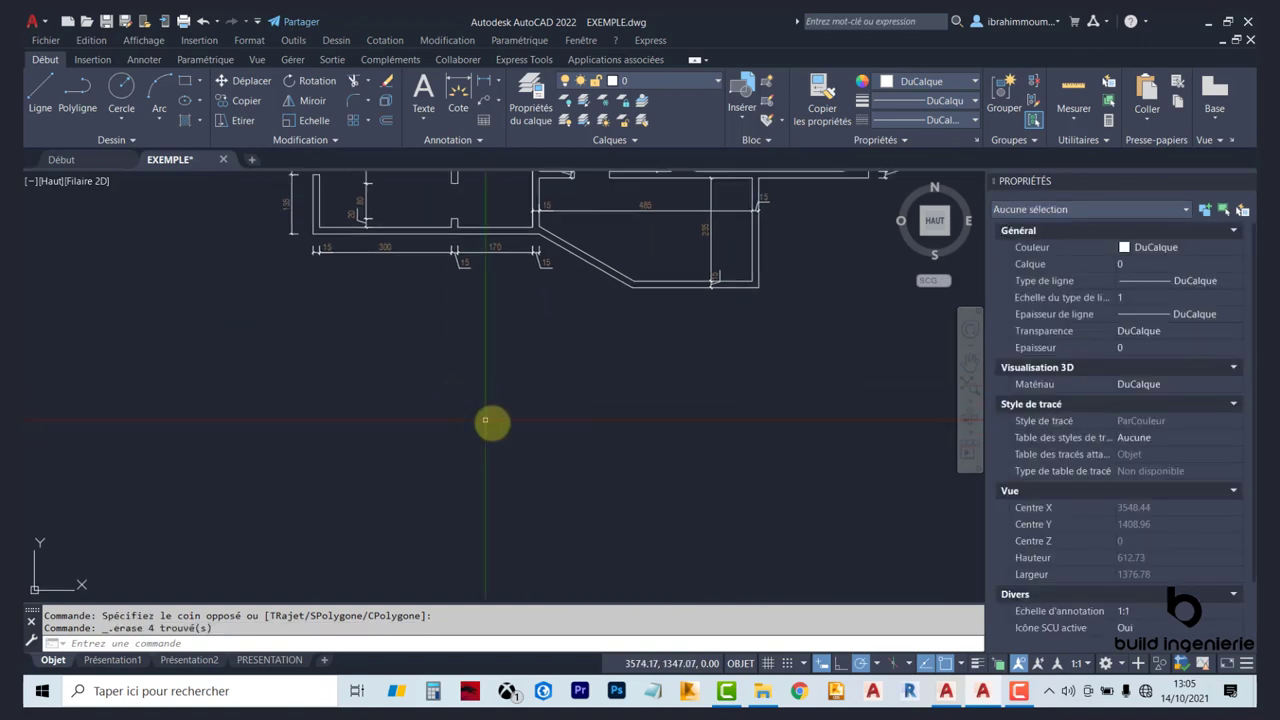
{"action": "scroll", "coordinate": [470, 410], "scroll_direction": "down", "scroll_amount": 2}
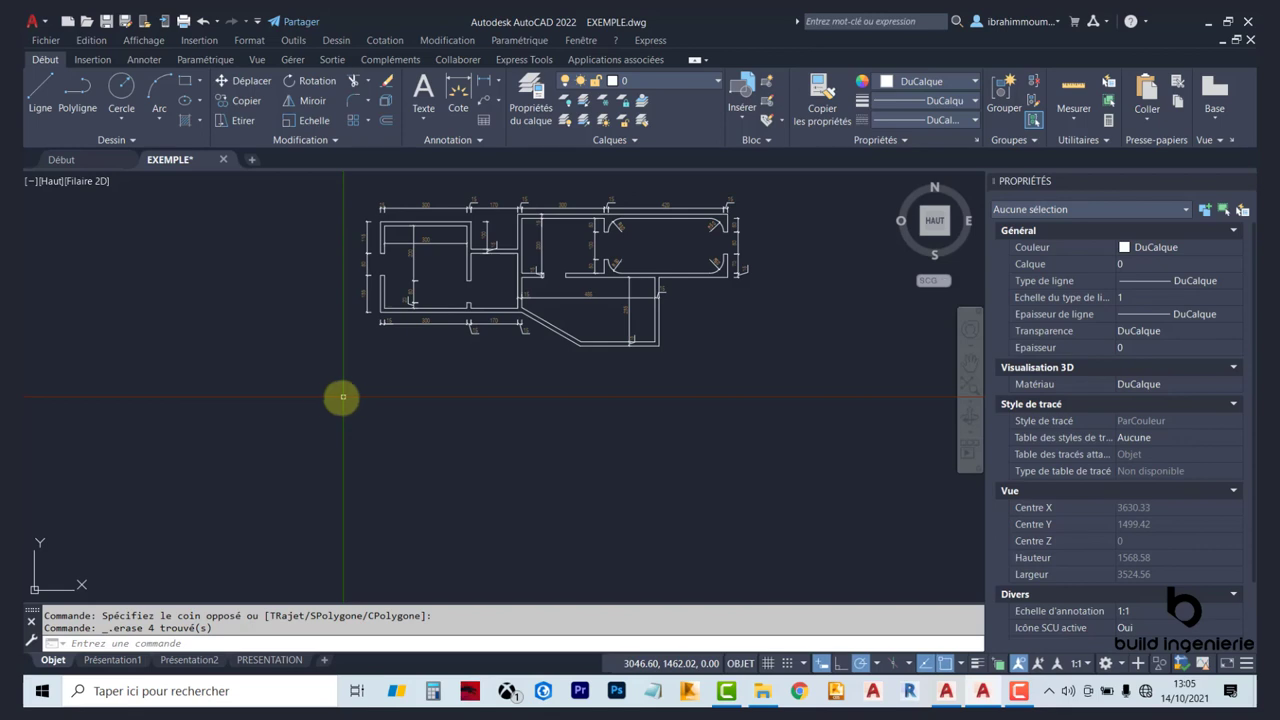
{"action": "middle_click_drag", "start_coordinate": [342, 397], "coordinate": [423, 374]}
Step: Draw a short vertical test line, then select and erase it
{"action": "key", "text": "Return"}
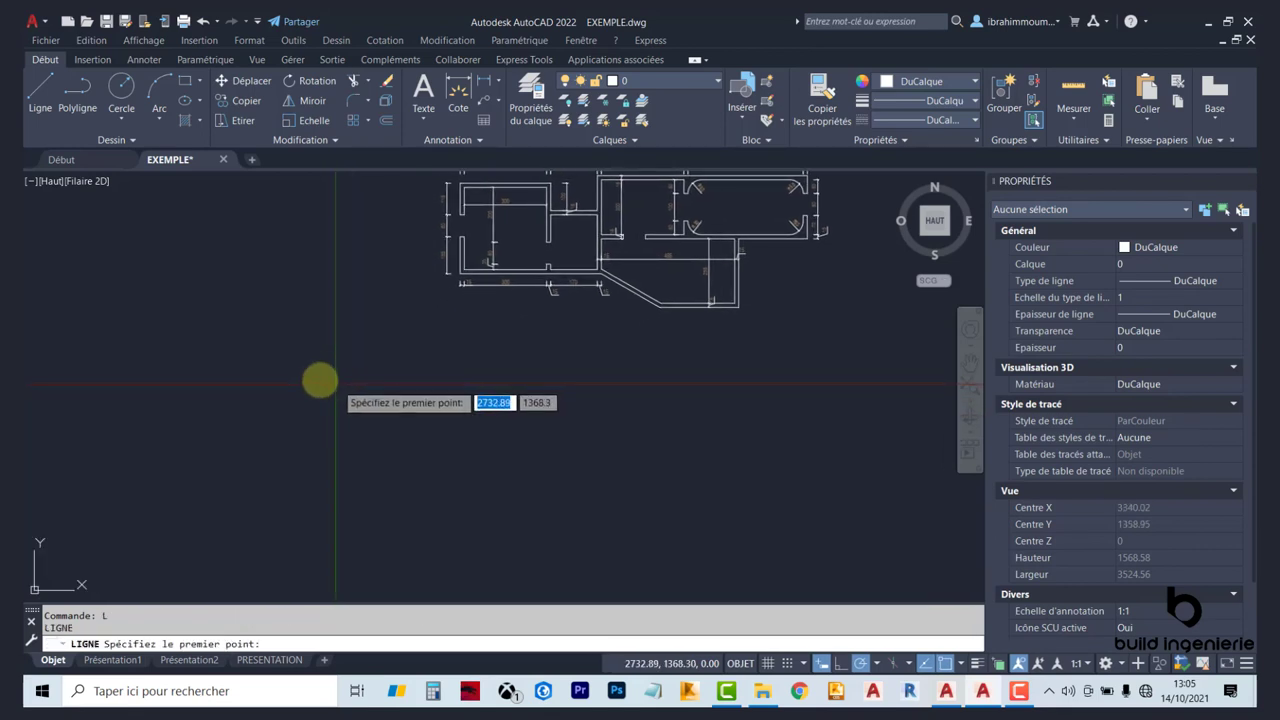
{"action": "left_click", "coordinate": [314, 373]}
{"action": "left_click", "coordinate": [313, 450]}
{"action": "key", "text": "Escape"}
{"action": "scroll", "coordinate": [313, 450], "scroll_direction": "up", "scroll_amount": 4}
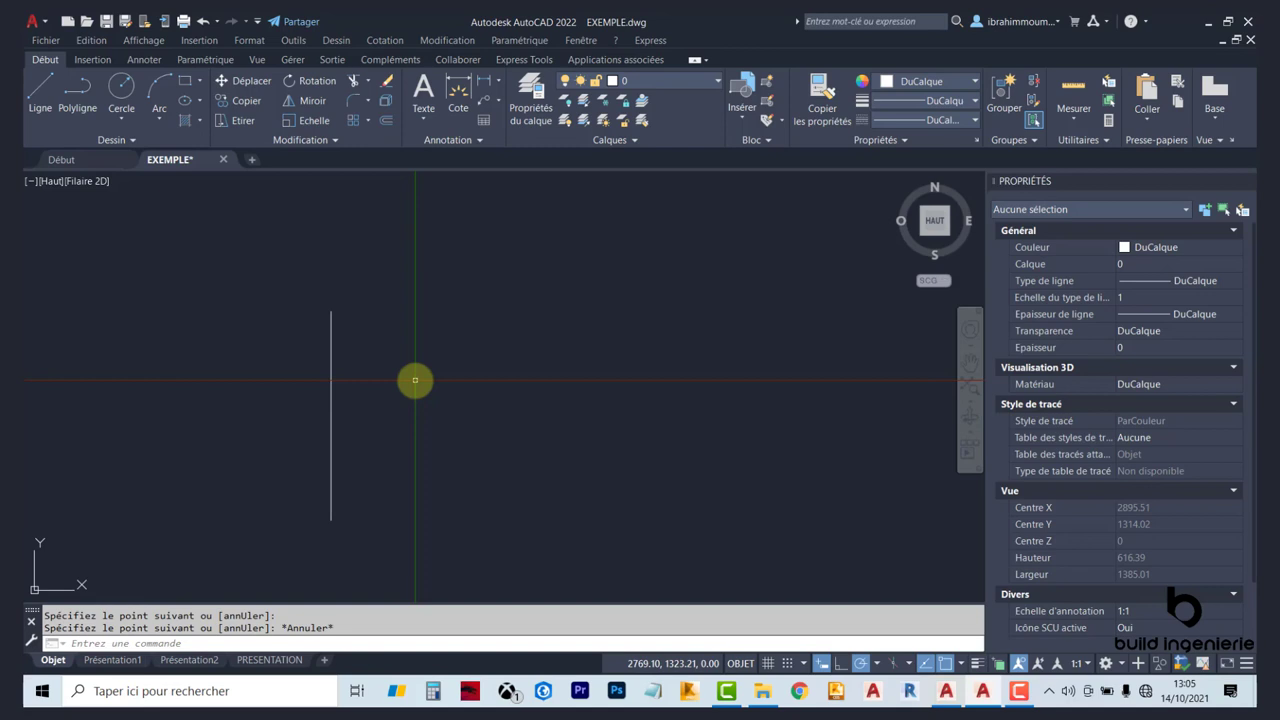
{"action": "middle_click_drag", "start_coordinate": [415, 380], "coordinate": [288, 360]}
{"action": "scroll", "coordinate": [290, 360], "scroll_direction": "down", "scroll_amount": 3}
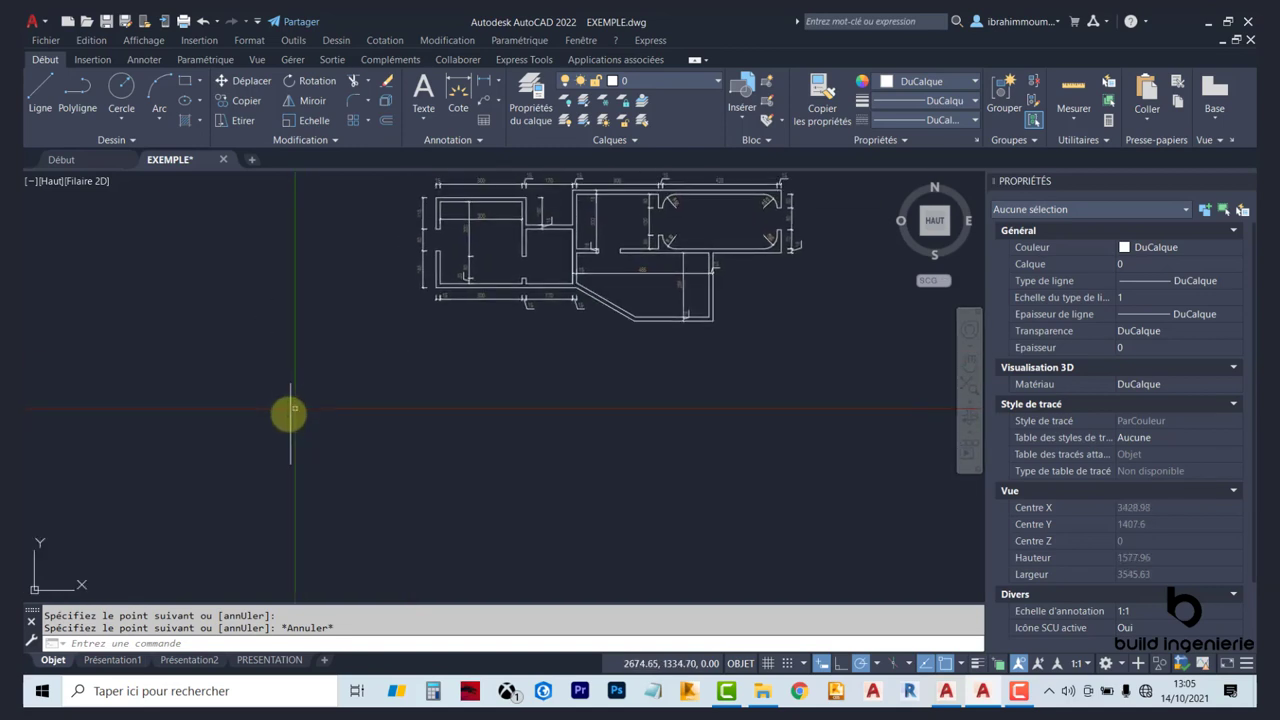
{"action": "scroll", "coordinate": [298, 404], "scroll_direction": "up", "scroll_amount": 2}
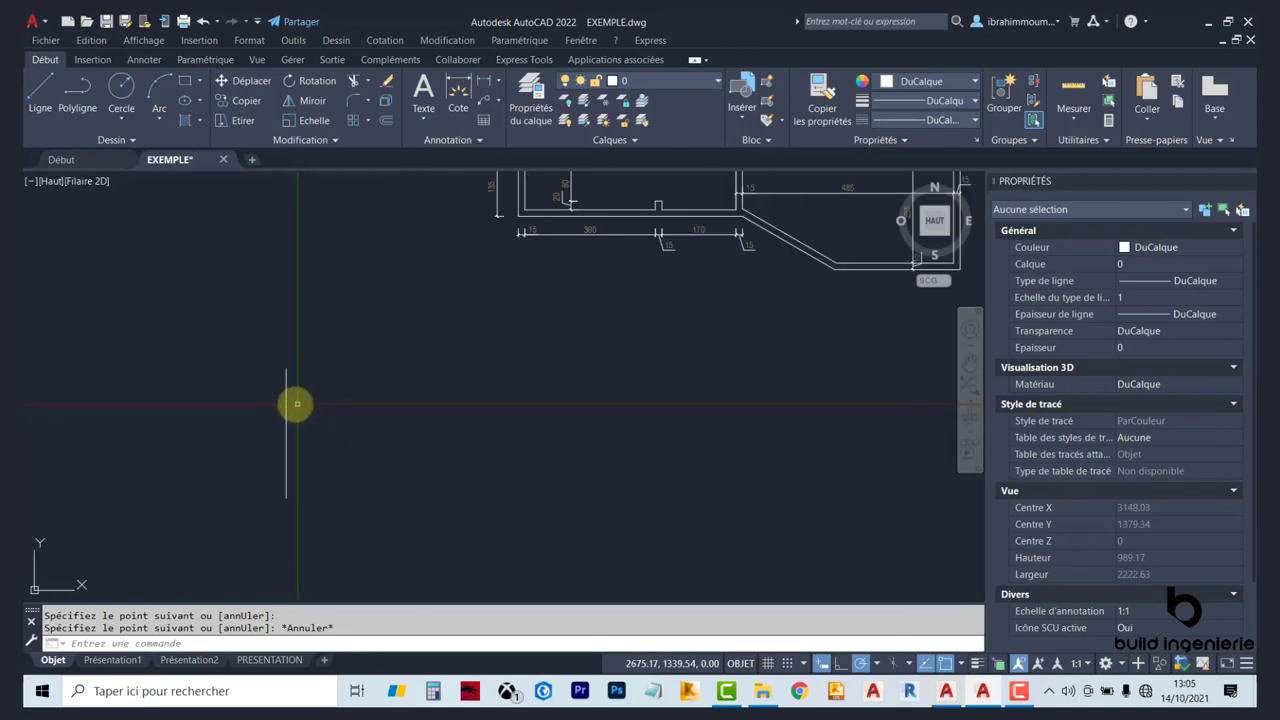
{"action": "middle_click_drag", "start_coordinate": [284, 410], "coordinate": [303, 397]}
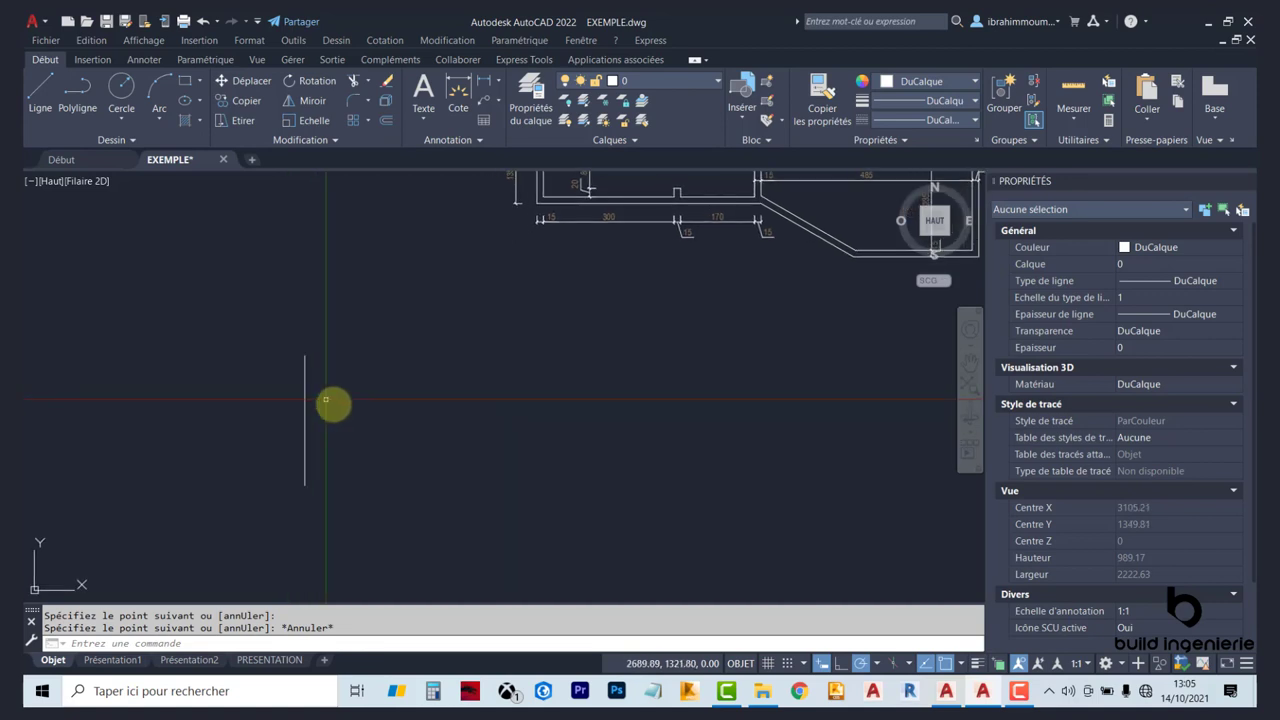
{"action": "left_click_drag", "start_coordinate": [502, 490], "coordinate": [251, 377]}
{"action": "key", "text": "Delete"}
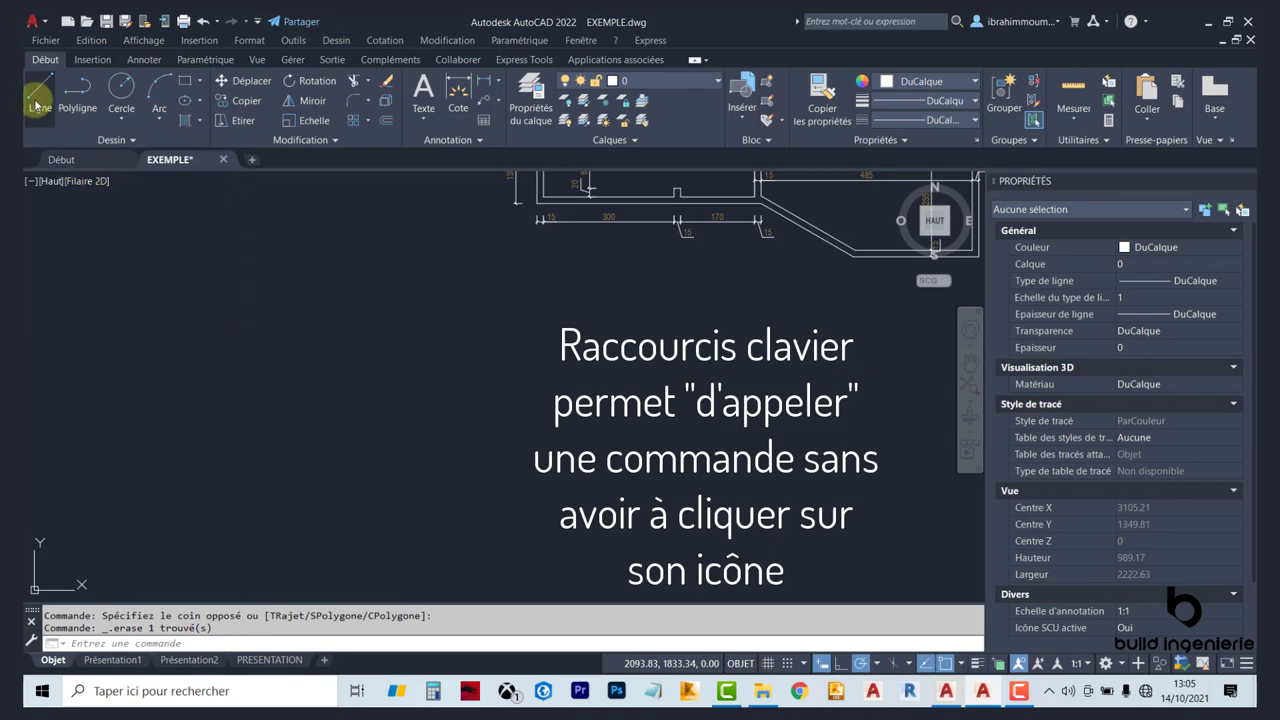
Step: Draw a vertical line below the floor plan
{"action": "left_click", "coordinate": [35, 105]}
{"action": "left_click", "coordinate": [297, 342]}
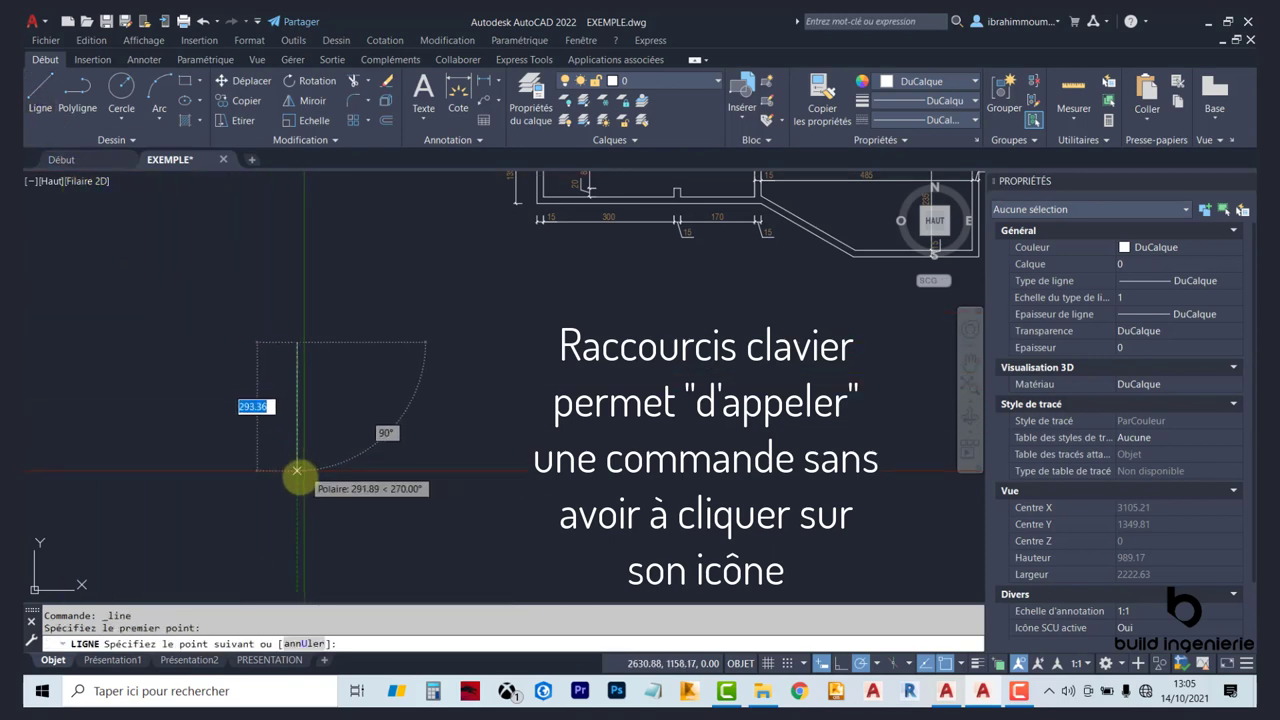
{"action": "left_click", "coordinate": [297, 470]}
{"action": "key", "text": "Escape"}
{"action": "middle_click_drag", "start_coordinate": [320, 420], "coordinate": [347, 423]}
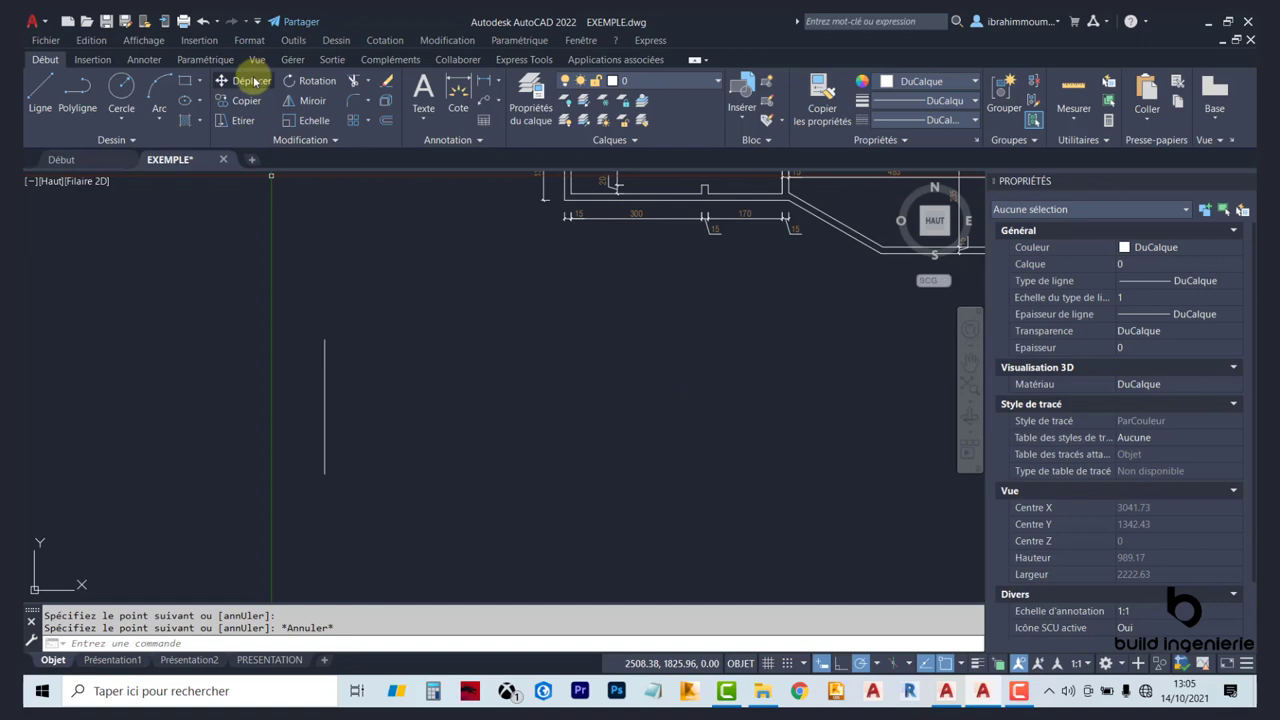
Step: Move the vertical line to the right with Déplacer
{"action": "left_click", "coordinate": [250, 80]}
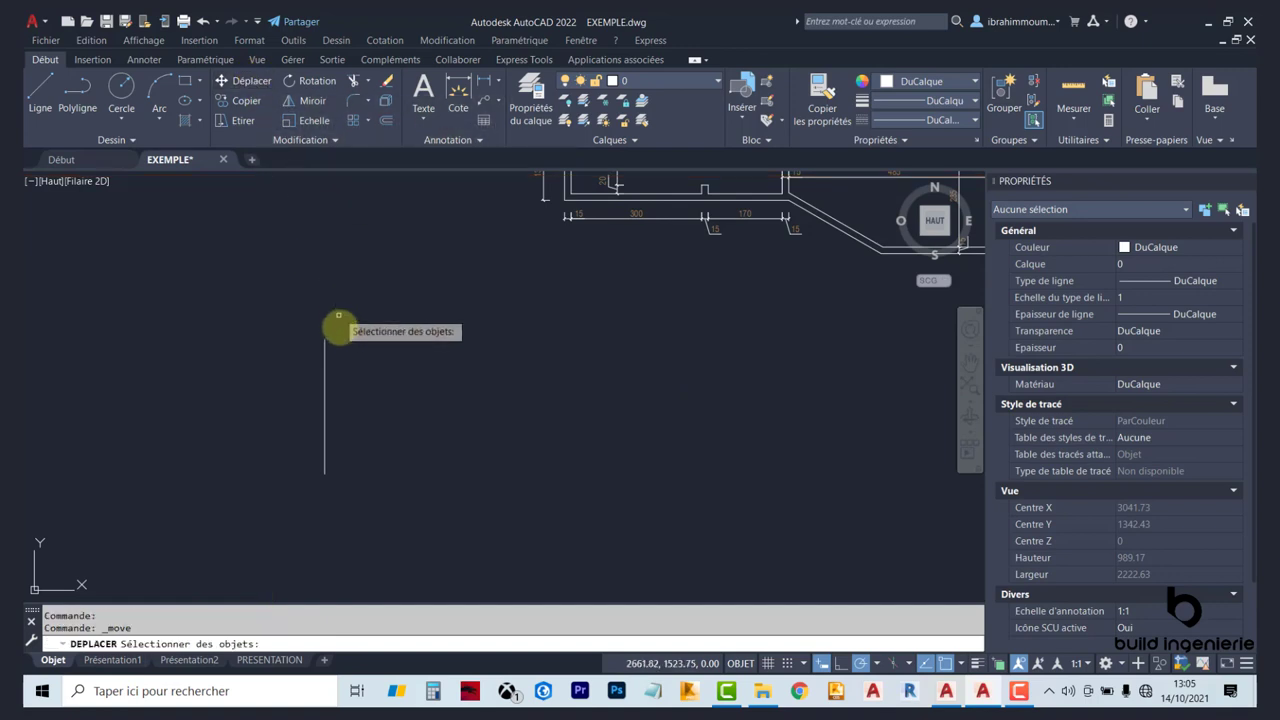
{"action": "left_click", "coordinate": [394, 350]}
{"action": "left_click", "coordinate": [266, 334]}
{"action": "left_click", "coordinate": [316, 362]}
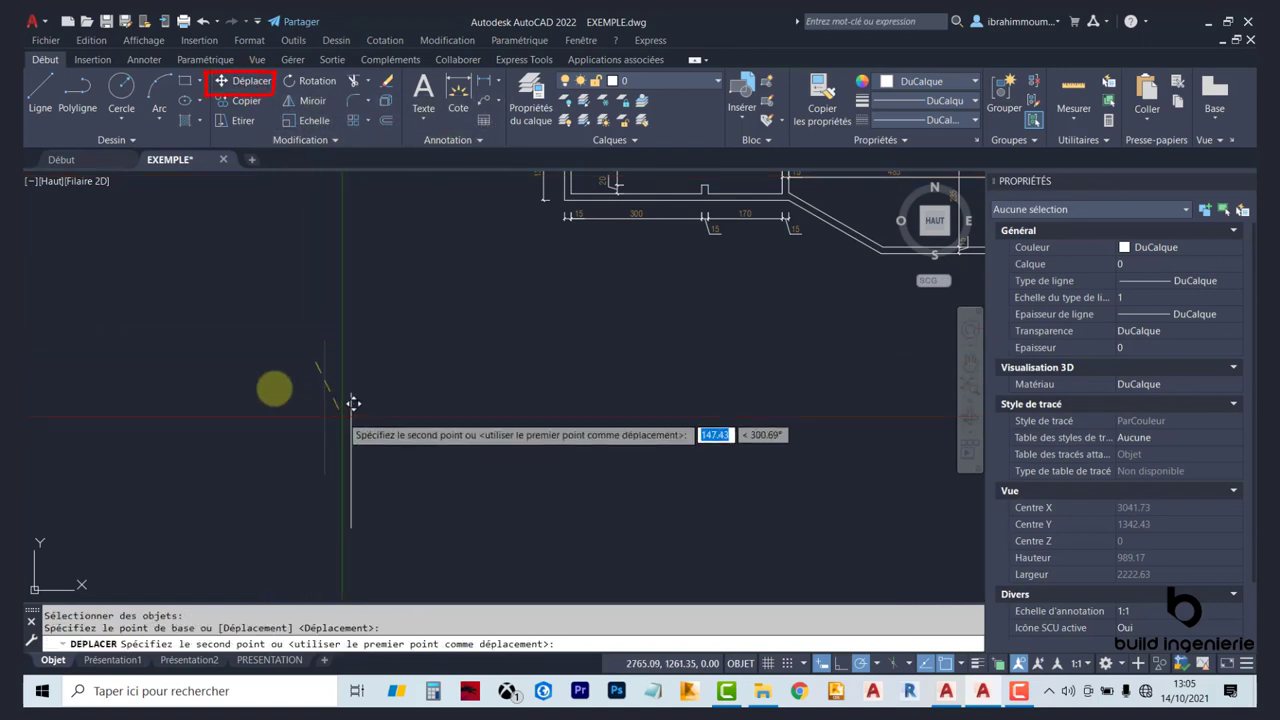
{"action": "left_click", "coordinate": [441, 370]}
{"action": "middle_click_drag", "start_coordinate": [485, 383], "coordinate": [457, 389]}
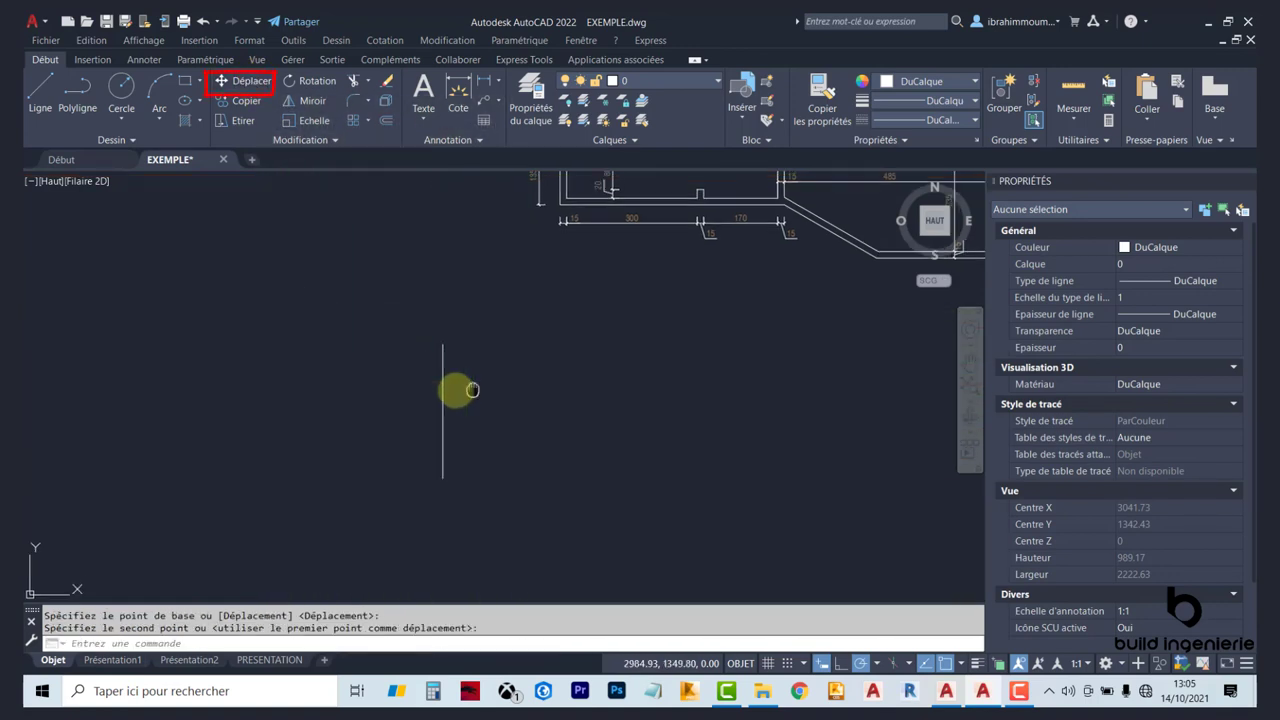
Step: Copy the vertical line to four scattered positions with Copier
{"action": "left_click", "coordinate": [240, 101]}
{"action": "left_click", "coordinate": [470, 433]}
{"action": "left_click", "coordinate": [354, 351]}
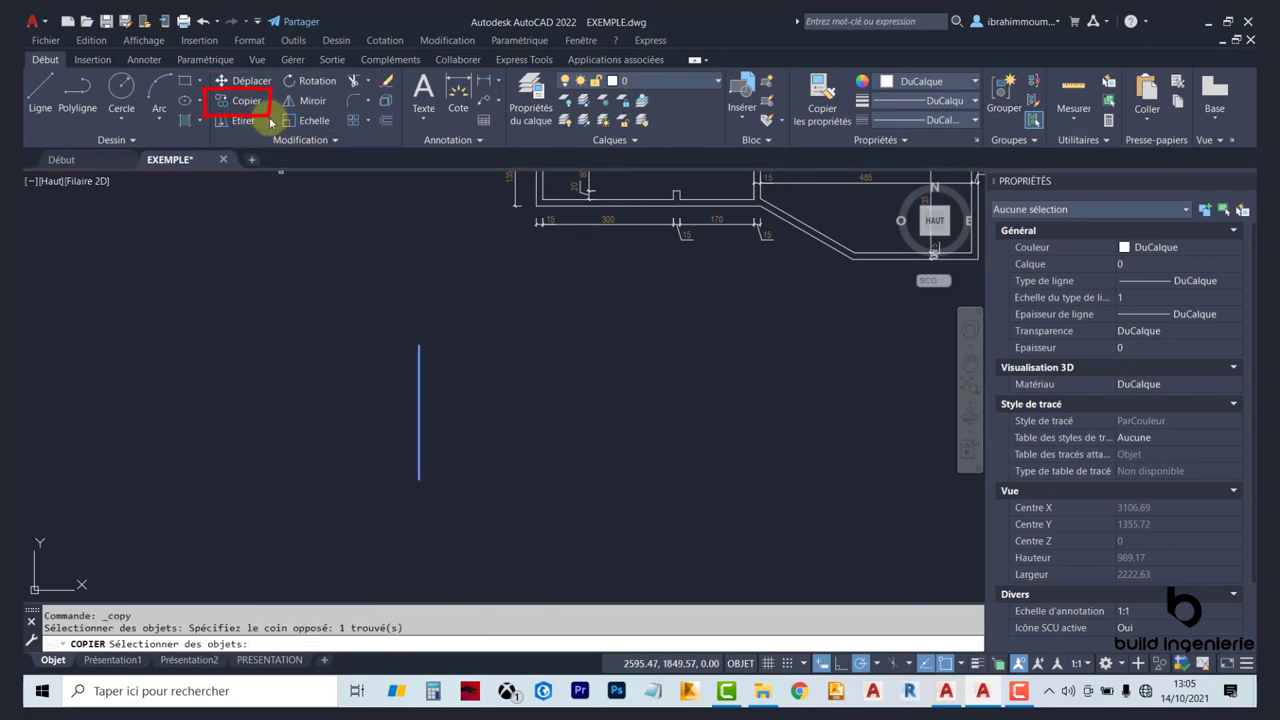
{"action": "key", "text": "Return"}
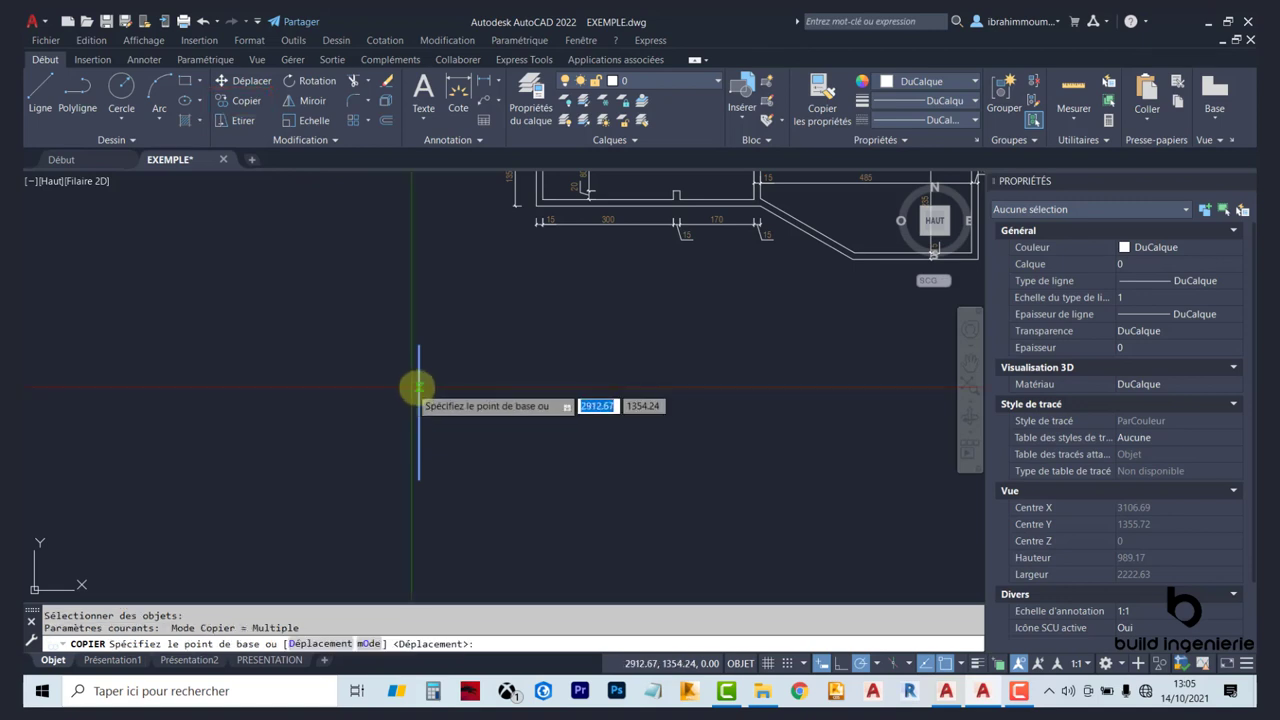
{"action": "left_click", "coordinate": [420, 388]}
{"action": "left_click", "coordinate": [521, 404]}
{"action": "left_click", "coordinate": [620, 456]}
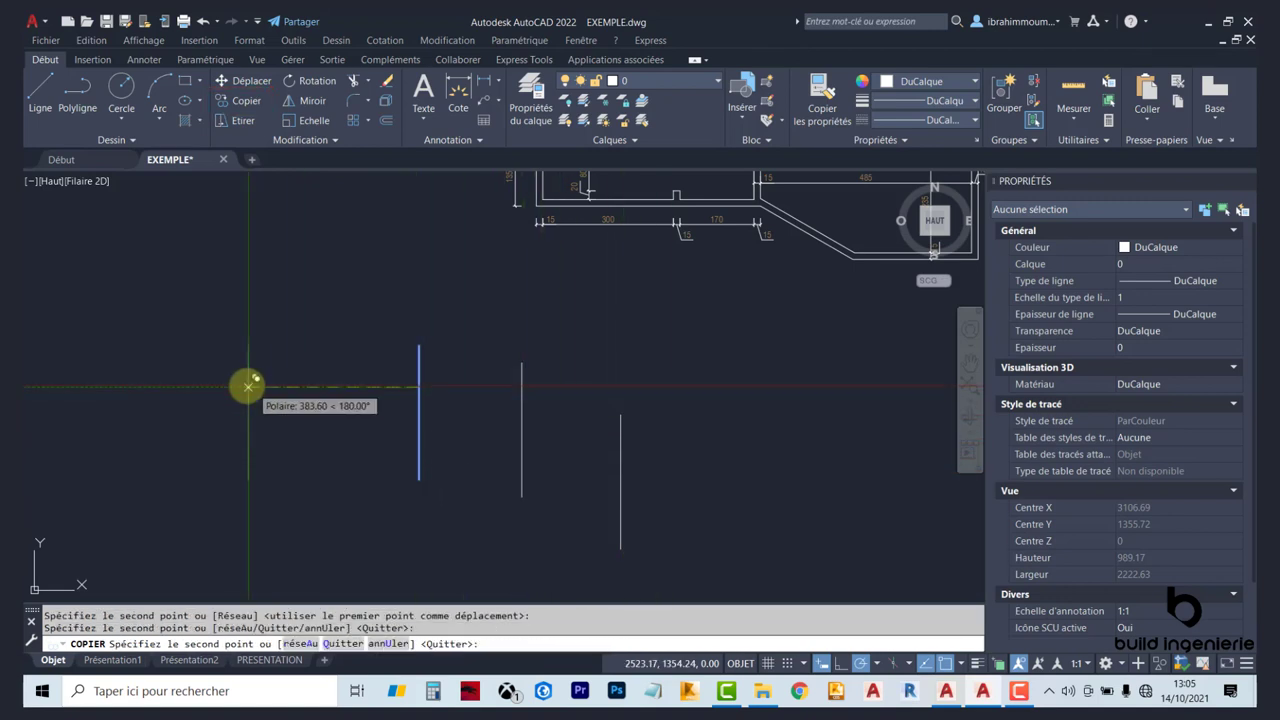
{"action": "left_click", "coordinate": [247, 388]}
{"action": "left_click", "coordinate": [276, 238]}
{"action": "key", "text": "Escape"}
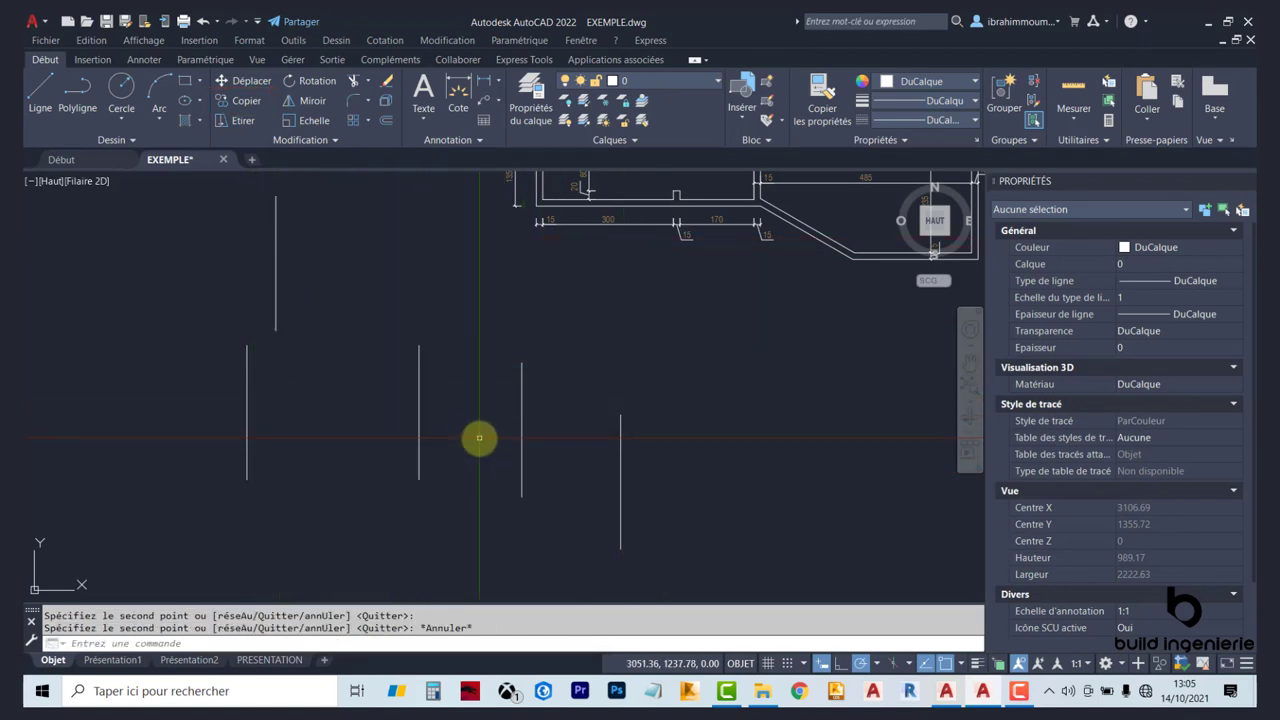
{"action": "scroll", "coordinate": [375, 368], "scroll_direction": "down", "scroll_amount": 4}
{"action": "scroll", "coordinate": [260, 207], "scroll_direction": "up", "scroll_amount": 2}
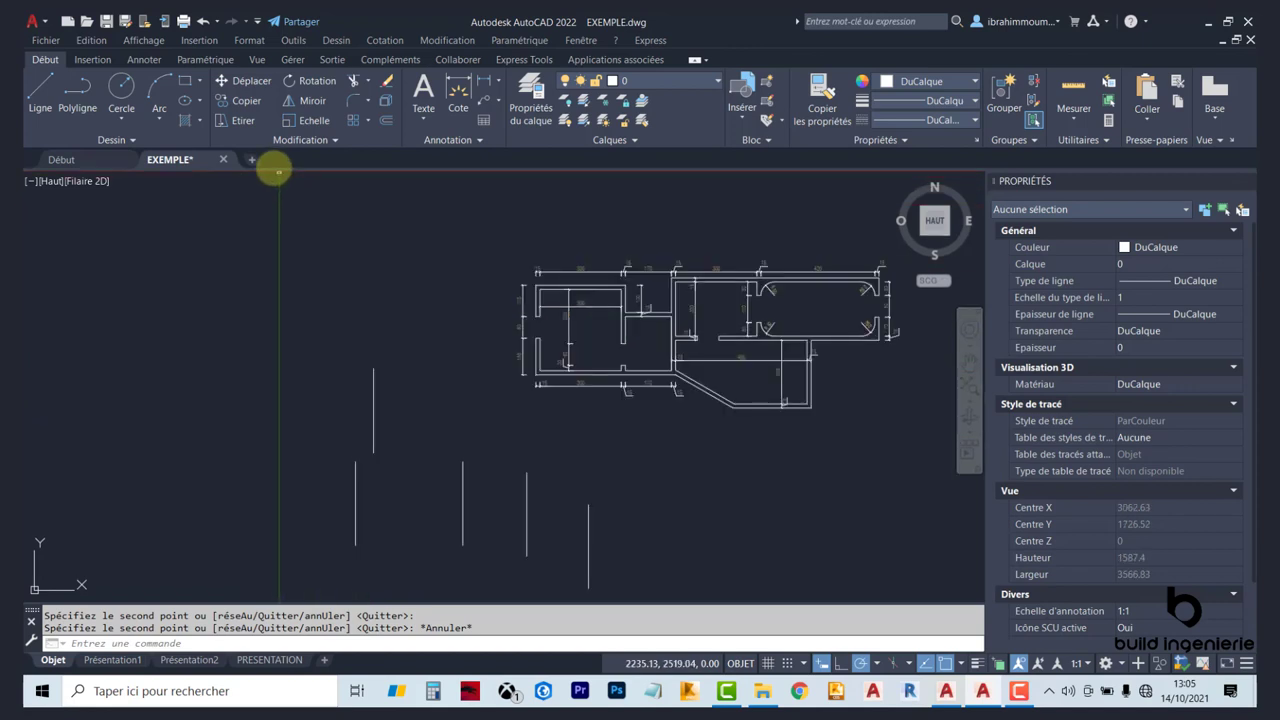
Step: Stretch the vertical line's top end upward to lengthen it
{"action": "left_click", "coordinate": [243, 120]}
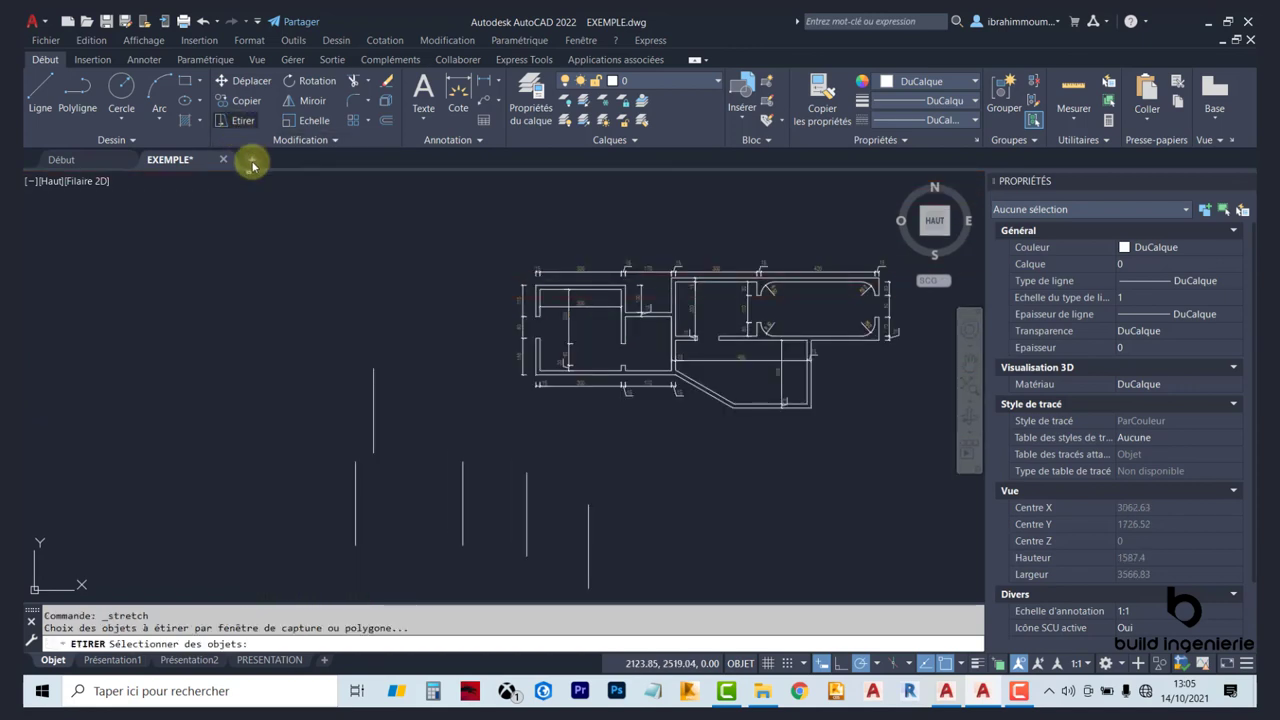
{"action": "left_click", "coordinate": [337, 366]}
{"action": "left_click", "coordinate": [397, 368]}
{"action": "key", "text": "Return"}
{"action": "left_click", "coordinate": [372, 368]}
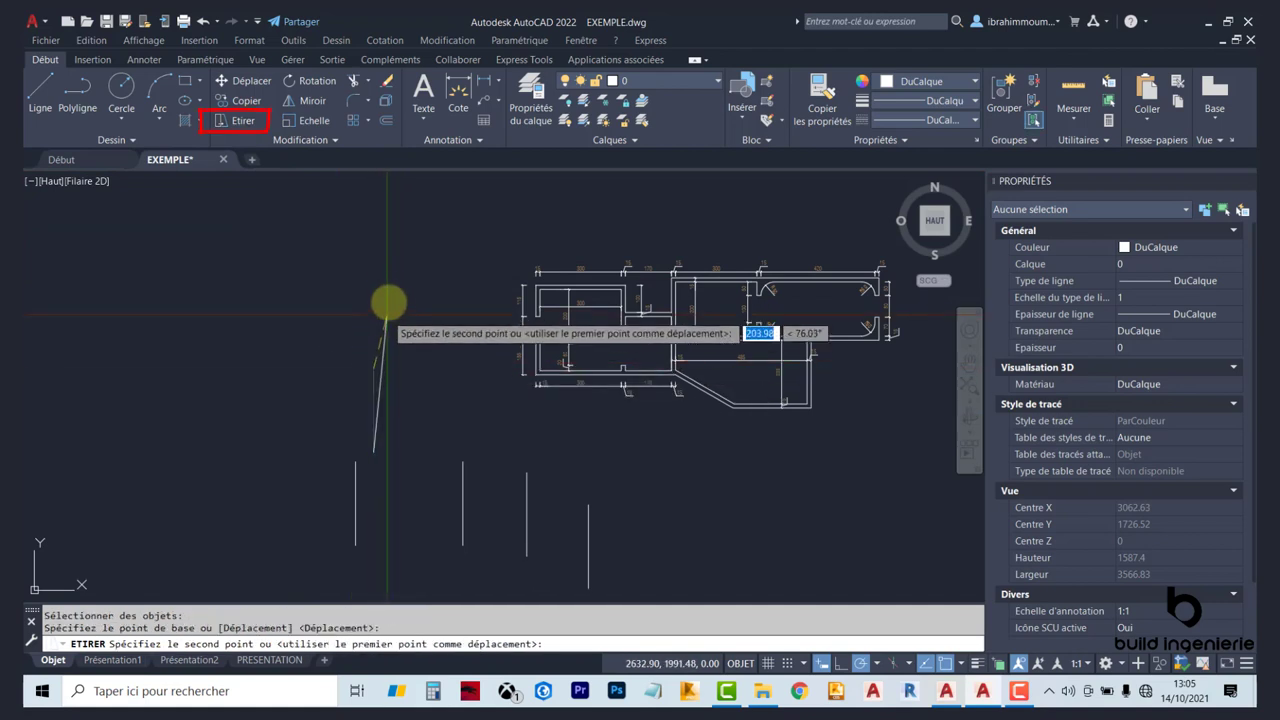
{"action": "left_click", "coordinate": [373, 247]}
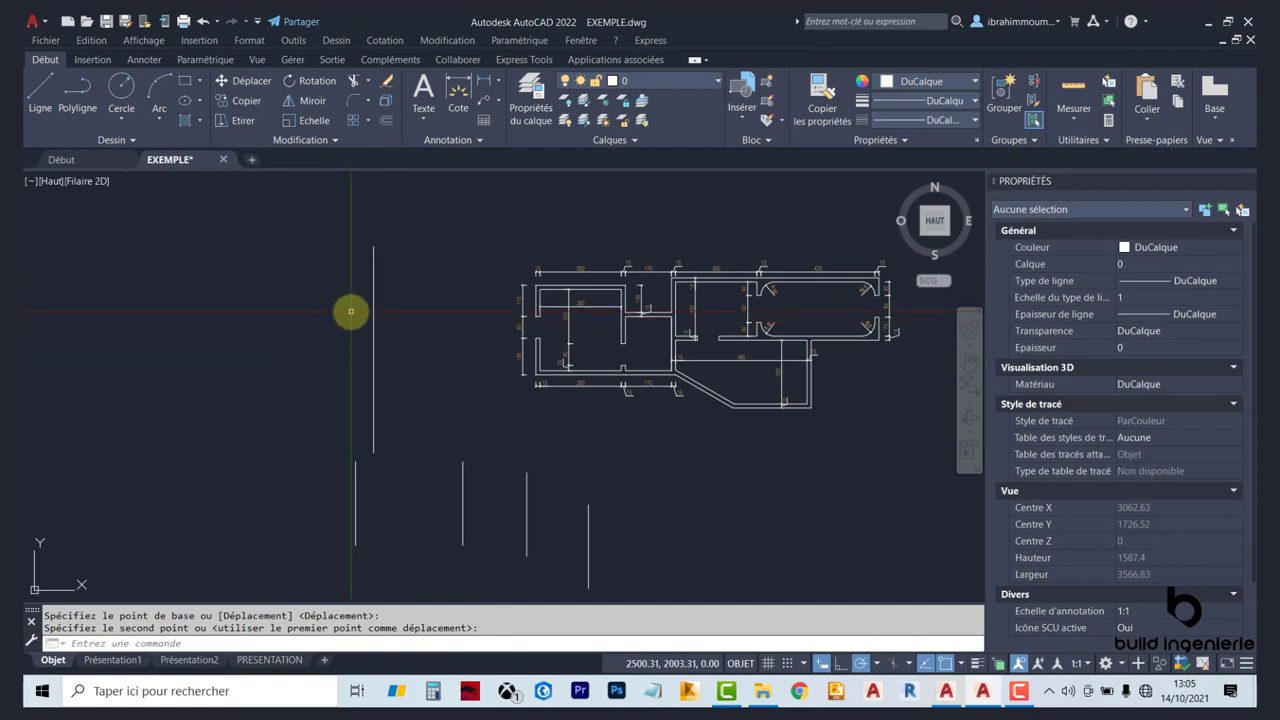
{"action": "middle_click_drag", "start_coordinate": [340, 320], "coordinate": [340, 308]}
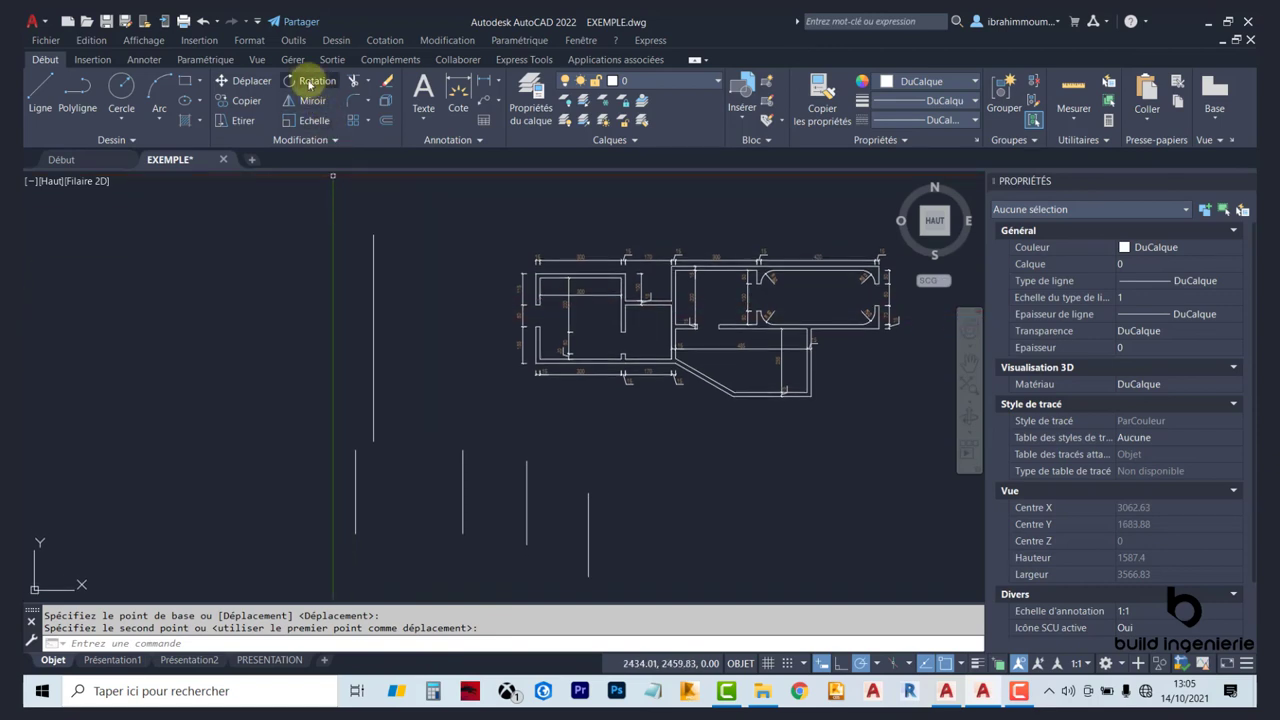
Step: Start rotating the line about its midpoint, then cancel the rotation
{"action": "left_click", "coordinate": [310, 83]}
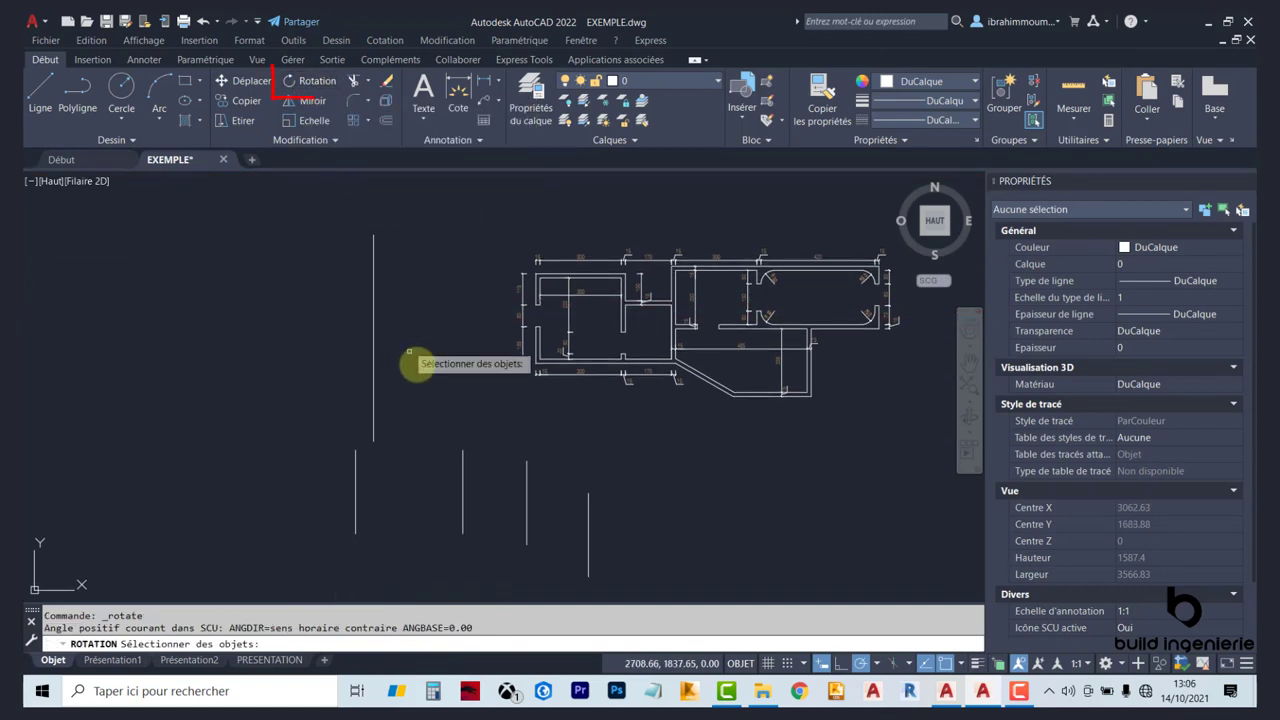
{"action": "left_click", "coordinate": [486, 363]}
{"action": "left_click", "coordinate": [340, 314]}
{"action": "key", "text": "Return"}
{"action": "left_click", "coordinate": [373, 337]}
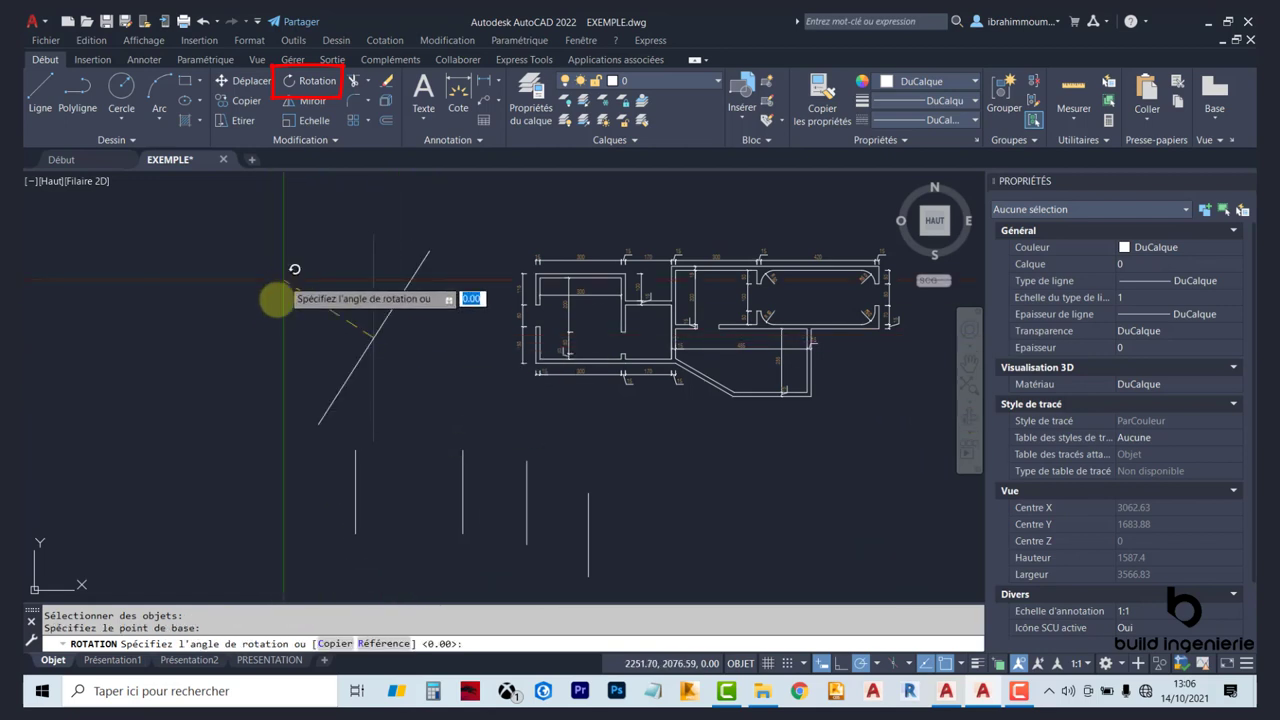
{"action": "key", "text": "Escape"}
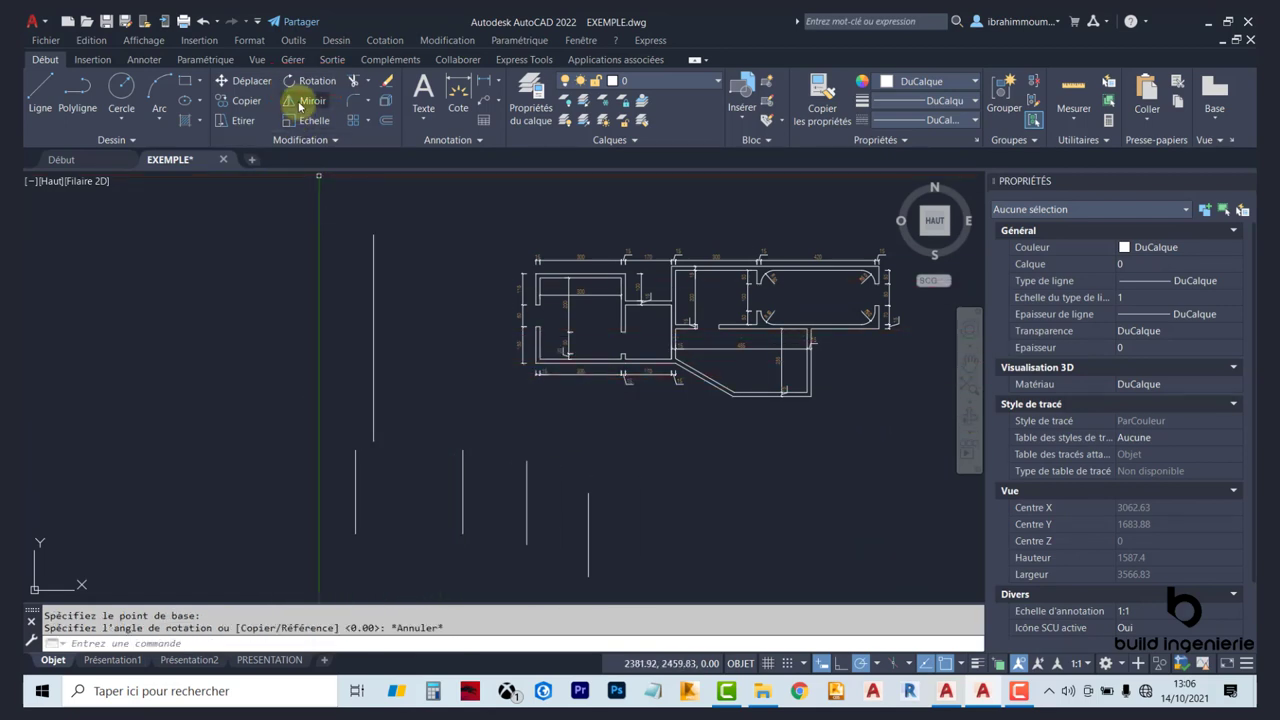
Step: Mirror the line across a vertical axis, erasing the source line (Oui)
{"action": "left_click", "coordinate": [299, 104]}
{"action": "left_click", "coordinate": [394, 266]}
{"action": "left_click", "coordinate": [330, 310]}
{"action": "key", "text": "Return"}
{"action": "left_click", "coordinate": [316, 271]}
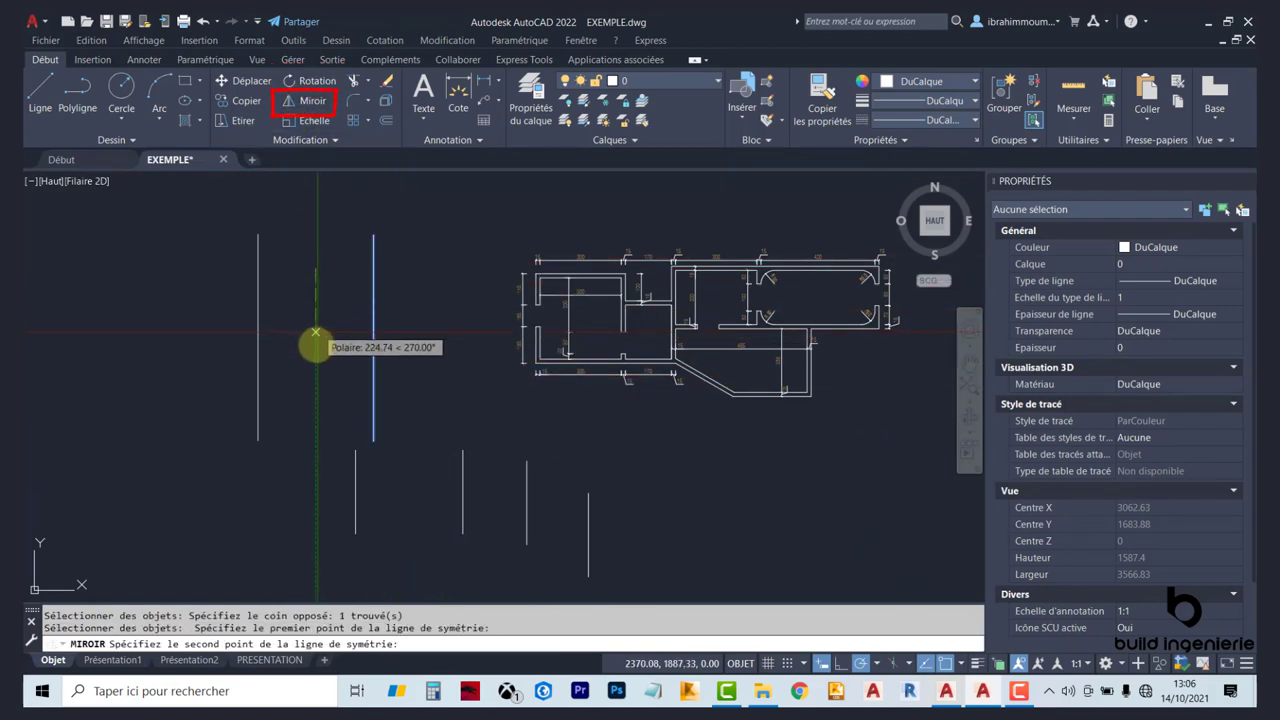
{"action": "left_click", "coordinate": [316, 332]}
{"action": "left_click", "coordinate": [362, 399]}
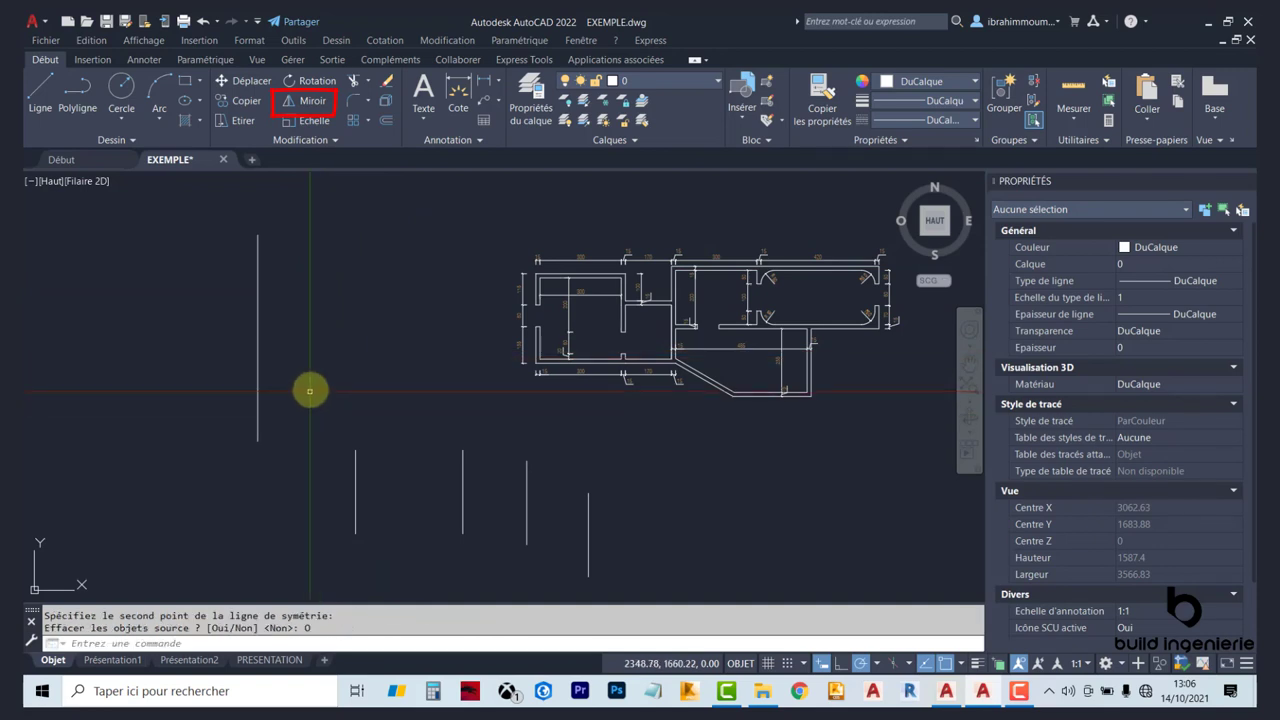
{"action": "key", "text": "Return"}
Step: Mirror the line again, keeping the original (Non) beside its copy
{"action": "left_click", "coordinate": [310, 391]}
{"action": "left_click", "coordinate": [240, 360]}
{"action": "key", "text": "Return"}
{"action": "left_click", "coordinate": [327, 345]}
{"action": "left_click", "coordinate": [350, 407]}
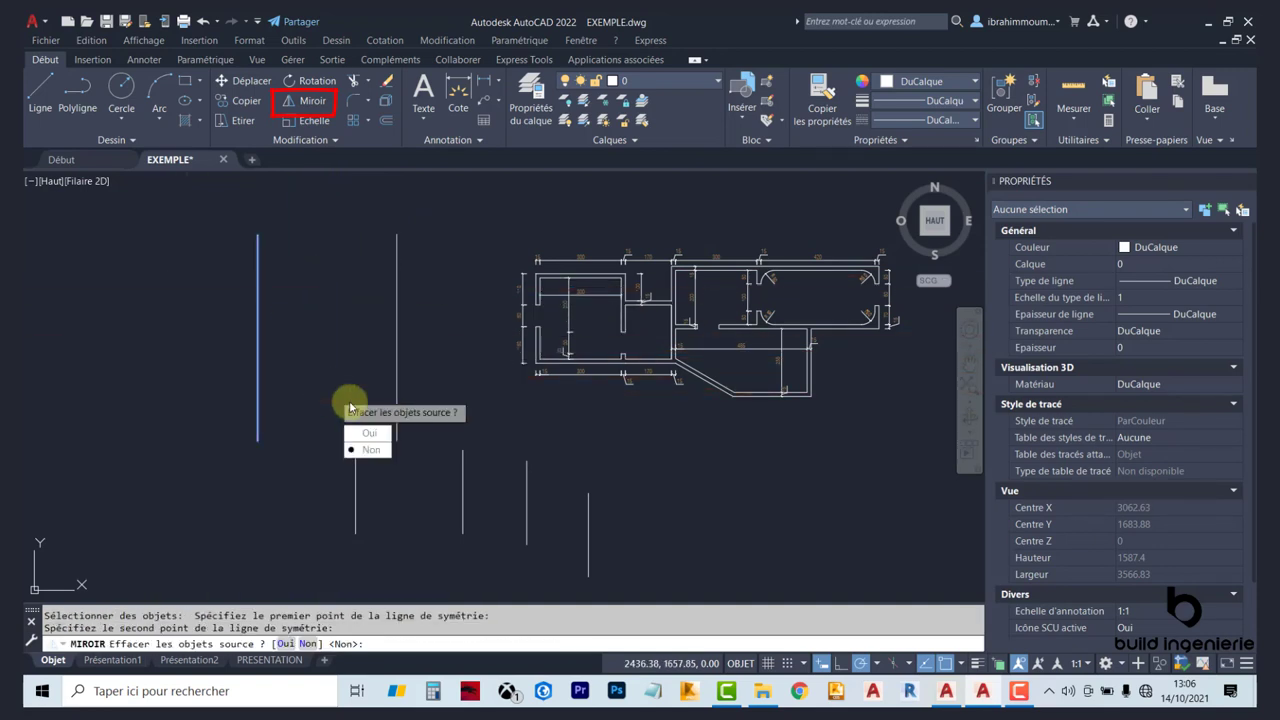
{"action": "left_click", "coordinate": [369, 452]}
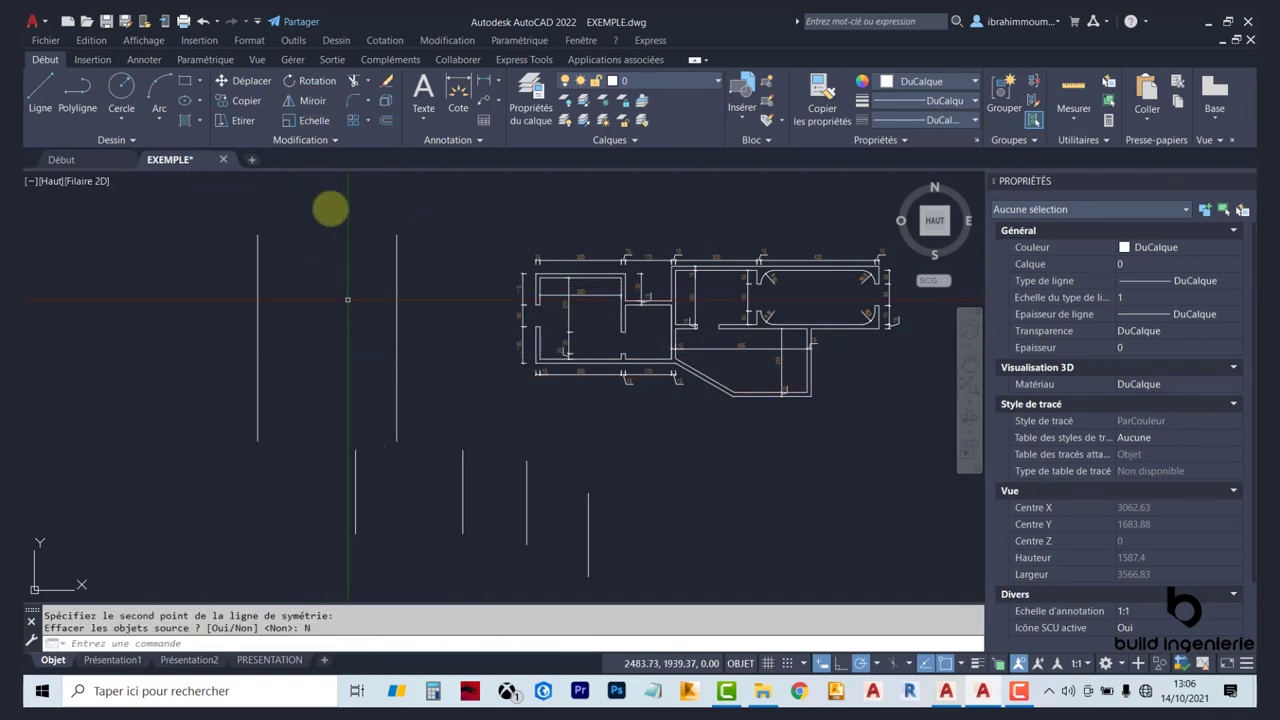
Step: Scale the two vertical lines down about a base point near their tops
{"action": "left_click", "coordinate": [314, 121]}
{"action": "left_click", "coordinate": [423, 334]}
{"action": "left_click", "coordinate": [243, 251]}
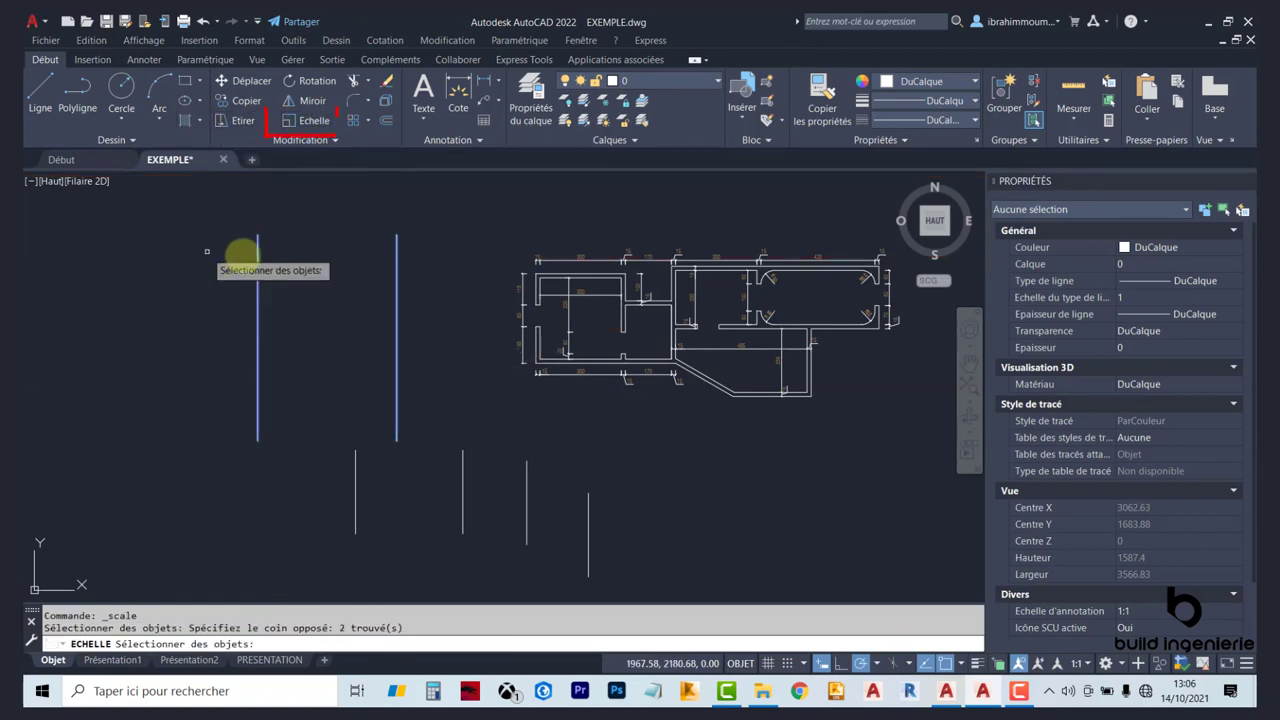
{"action": "key", "text": "Return"}
{"action": "left_click", "coordinate": [336, 258]}
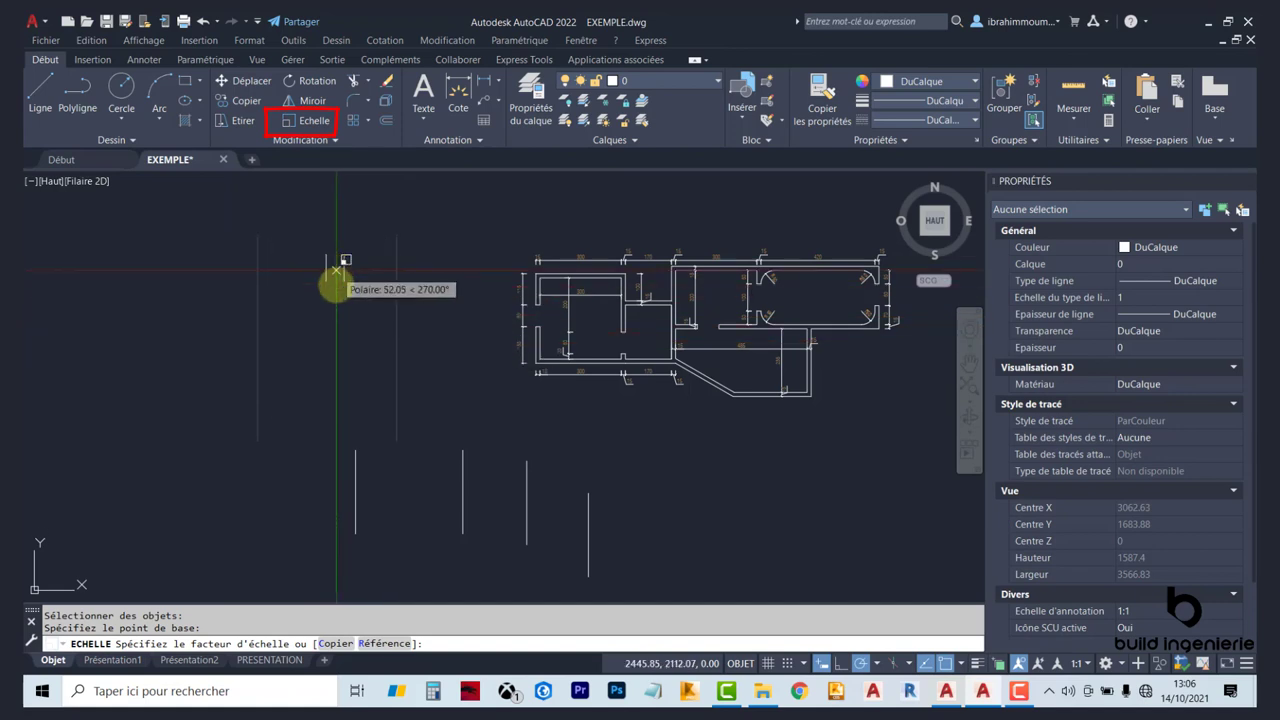
{"action": "scroll", "coordinate": [336, 290], "scroll_direction": "up", "scroll_amount": 2}
{"action": "scroll", "coordinate": [340, 300], "scroll_direction": "down", "scroll_amount": 1}
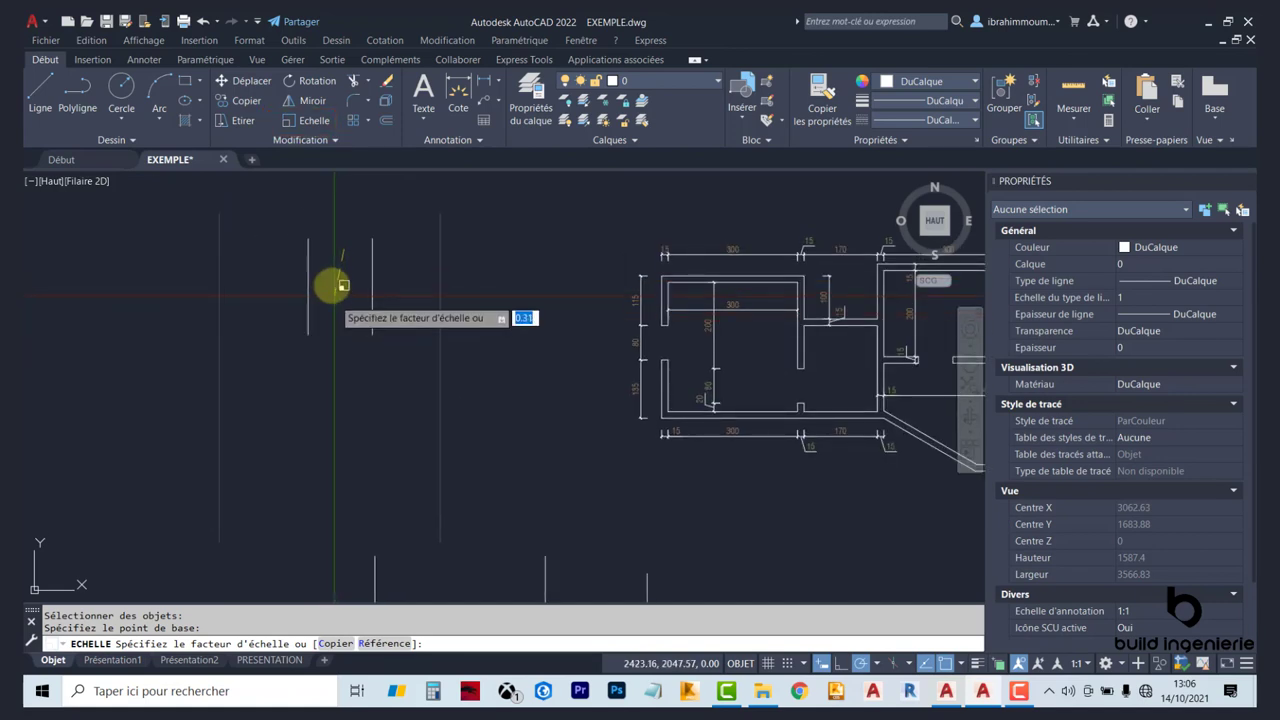
{"action": "left_click", "coordinate": [350, 308]}
{"action": "scroll", "coordinate": [354, 320], "scroll_direction": "down", "scroll_amount": 2}
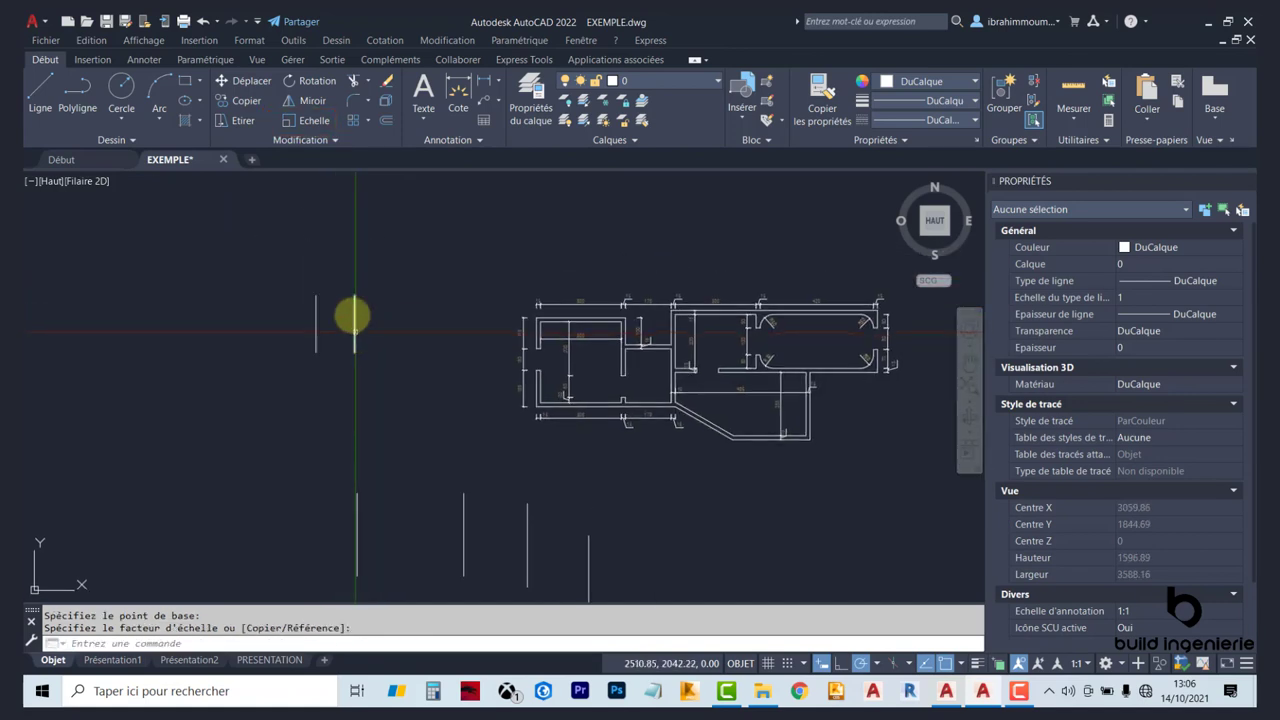
{"action": "left_click", "coordinate": [368, 82]}
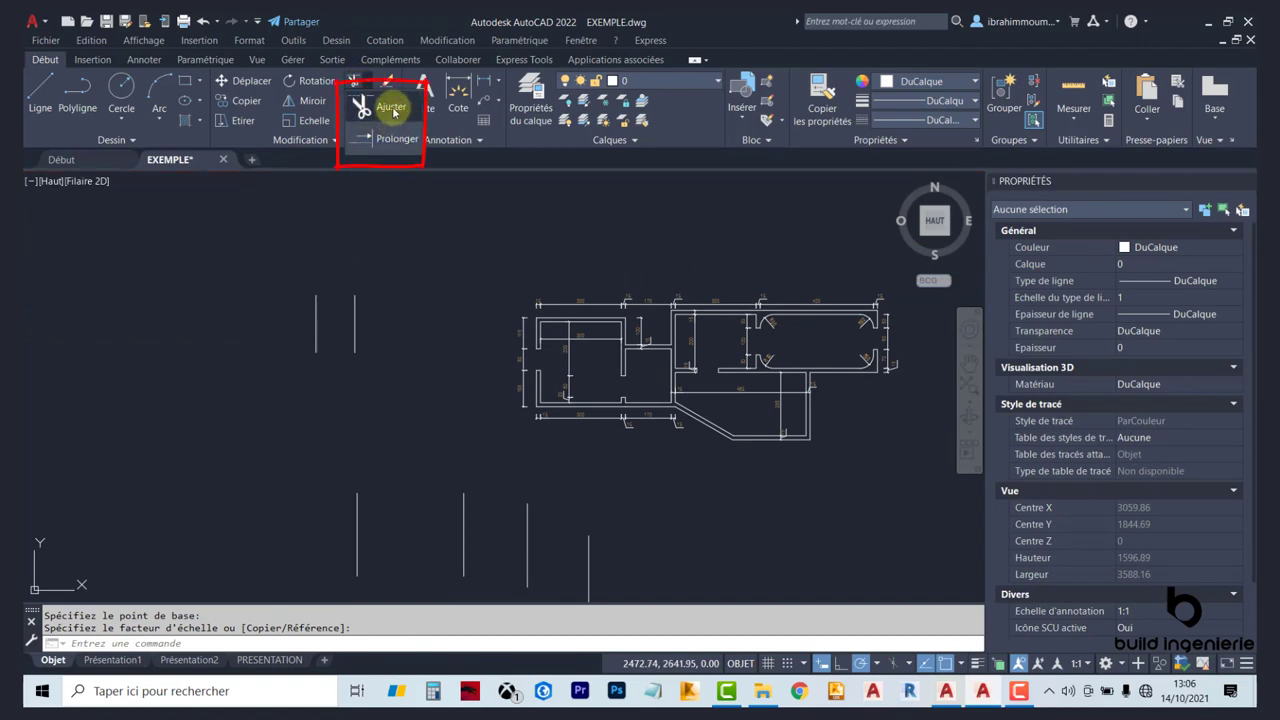
{"action": "key", "text": "Escape"}
Step: Draw a horizontal line across the tops of both vertical lines
{"action": "scroll", "coordinate": [306, 320], "scroll_direction": "up", "scroll_amount": 2}
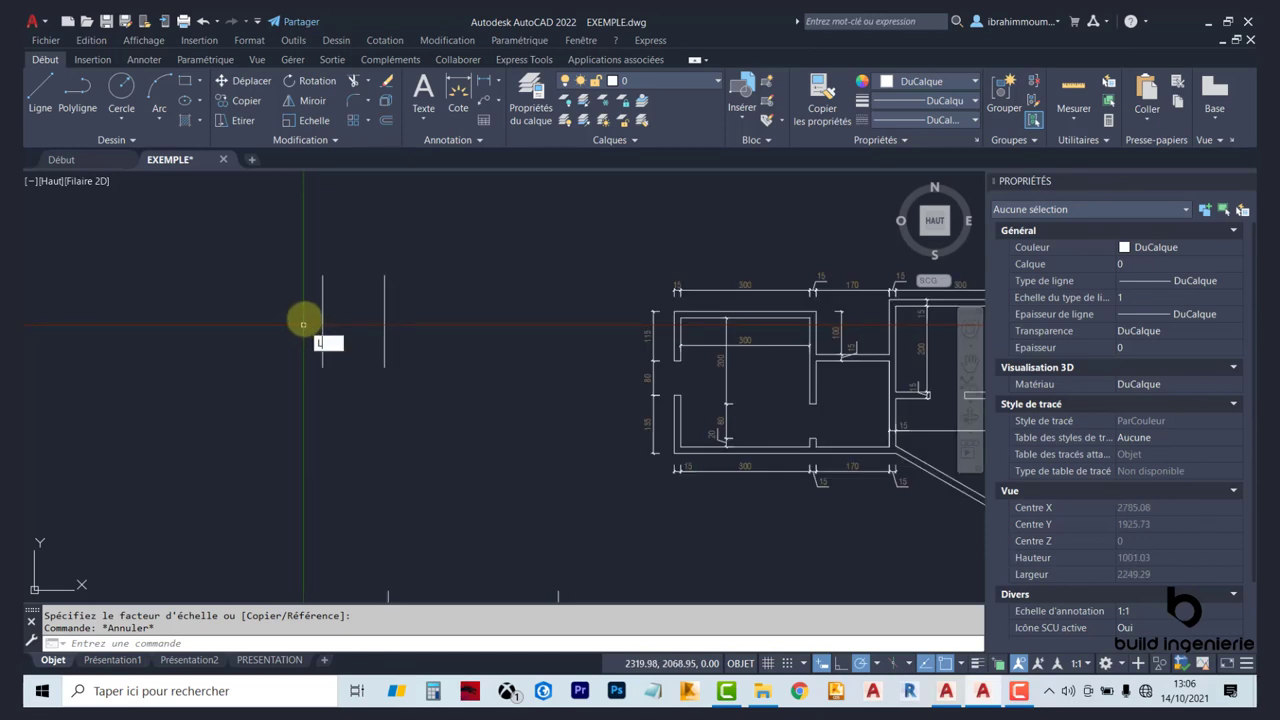
{"action": "type", "text": "l"}
{"action": "key", "text": "Return"}
{"action": "left_click", "coordinate": [268, 302]}
{"action": "left_click", "coordinate": [440, 302]}
{"action": "key", "text": "Escape"}
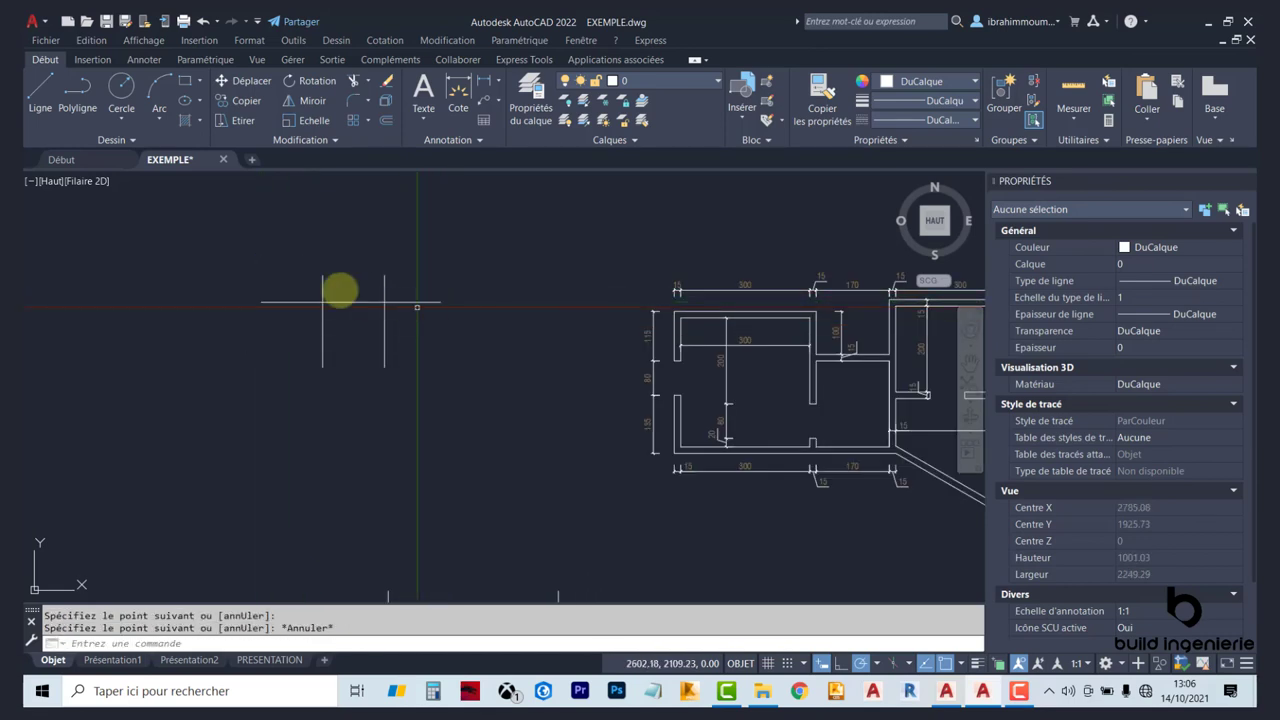
{"action": "middle_click_drag", "start_coordinate": [337, 289], "coordinate": [367, 305]}
Step: Trim the horizontal line's overhanging ends with a fence
{"action": "left_click", "coordinate": [355, 81]}
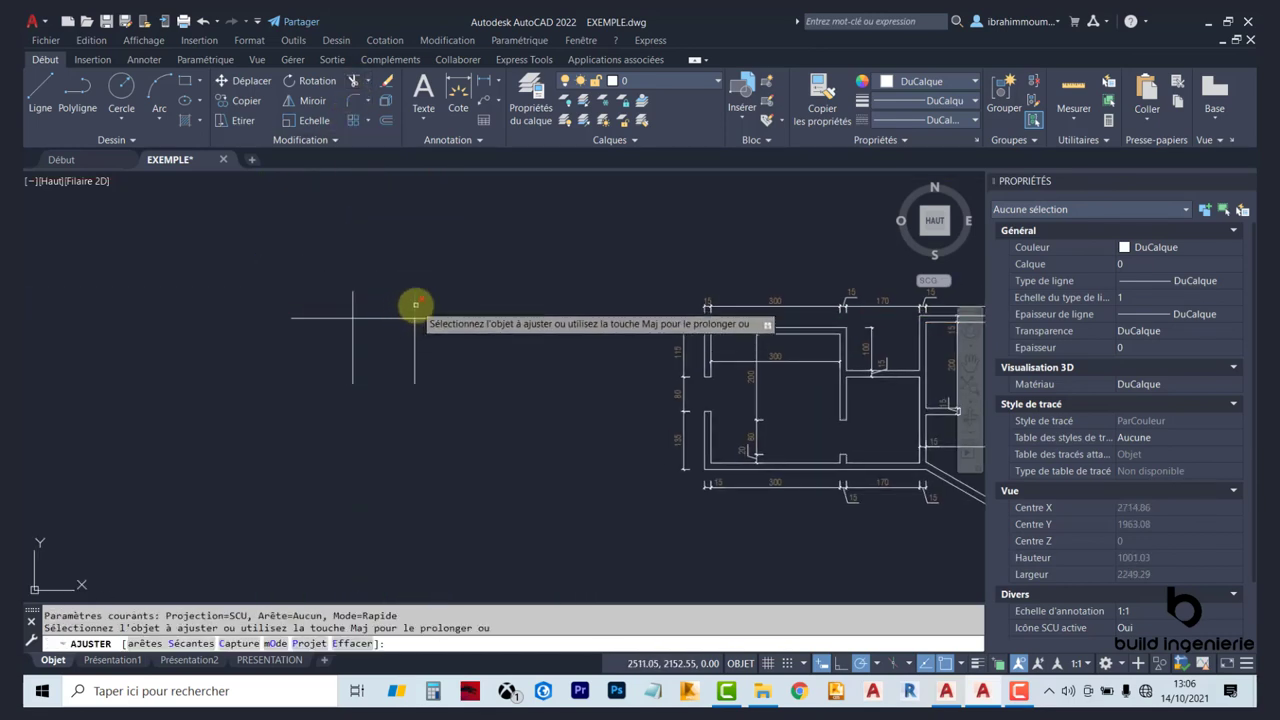
{"action": "left_click", "coordinate": [355, 296]}
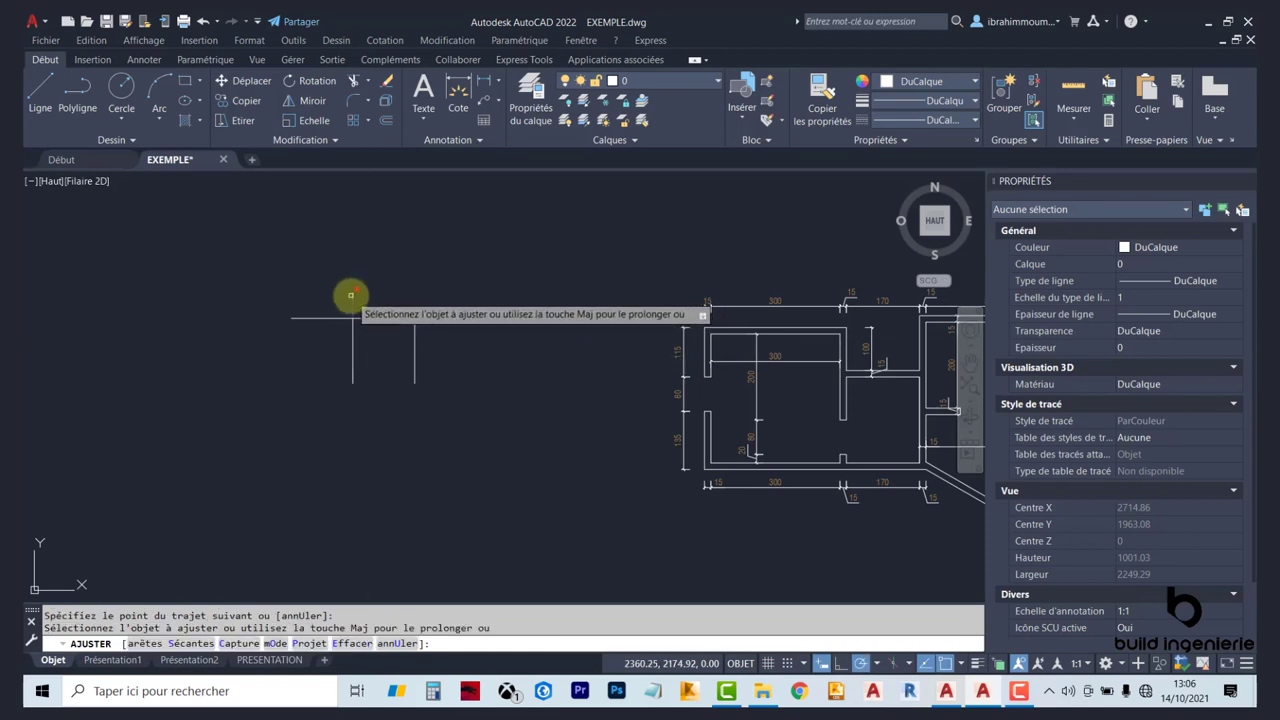
{"action": "left_click", "coordinate": [297, 363]}
{"action": "left_click_drag", "start_coordinate": [324, 315], "coordinate": [427, 309]}
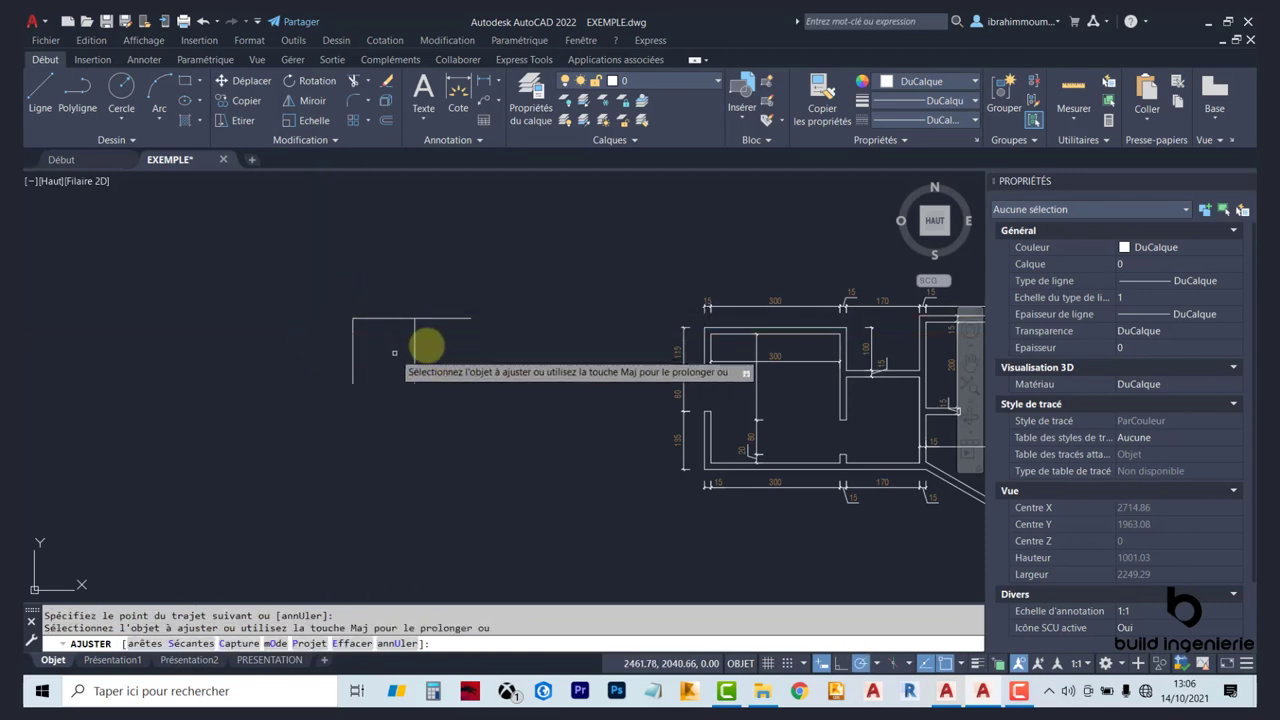
{"action": "key", "text": "Escape"}
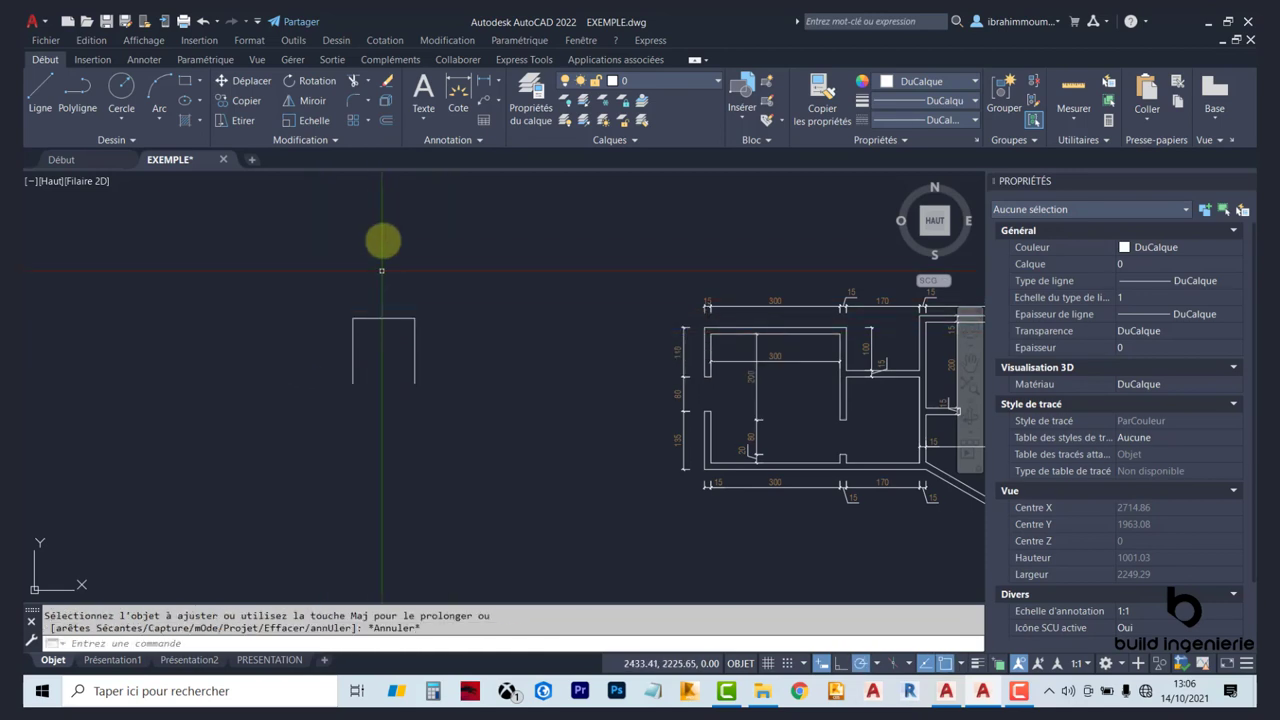
Step: Grip-stretch the top horizontal line upward, above the side lines
{"action": "left_click", "coordinate": [373, 82]}
{"action": "left_click", "coordinate": [366, 154]}
{"action": "key", "text": "Escape"}
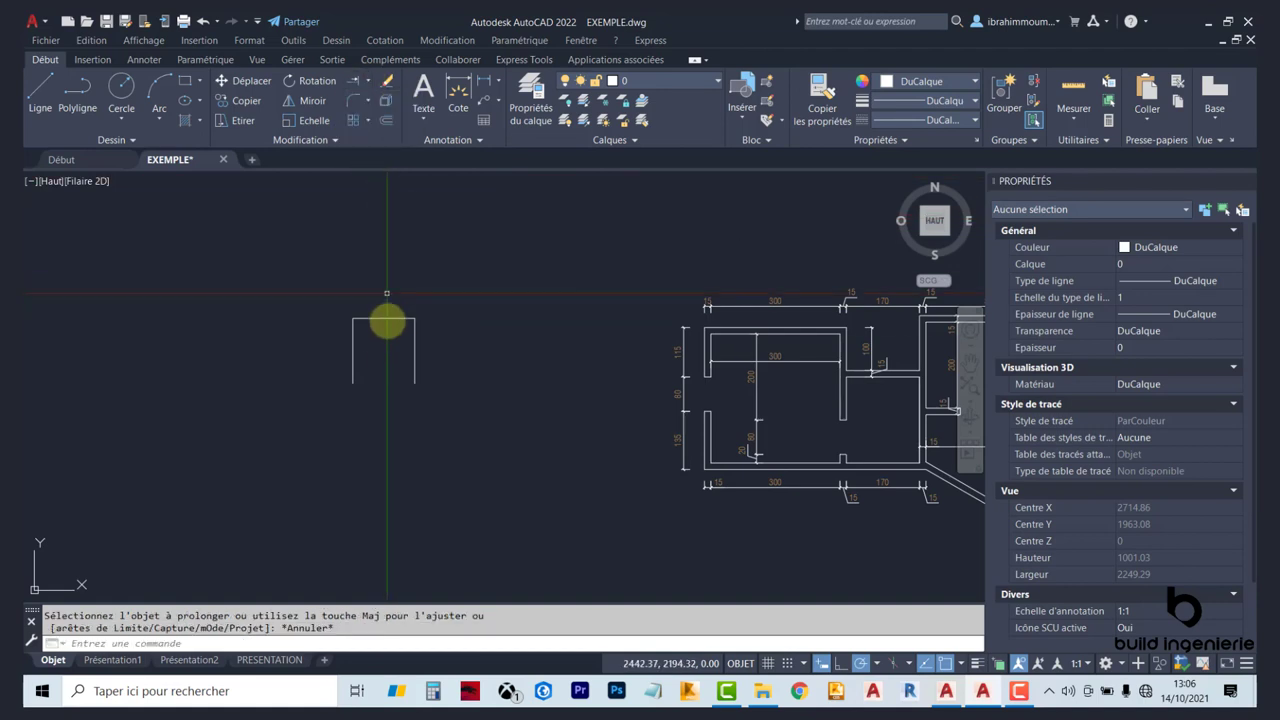
{"action": "left_click", "coordinate": [386, 320]}
{"action": "left_click", "coordinate": [384, 320]}
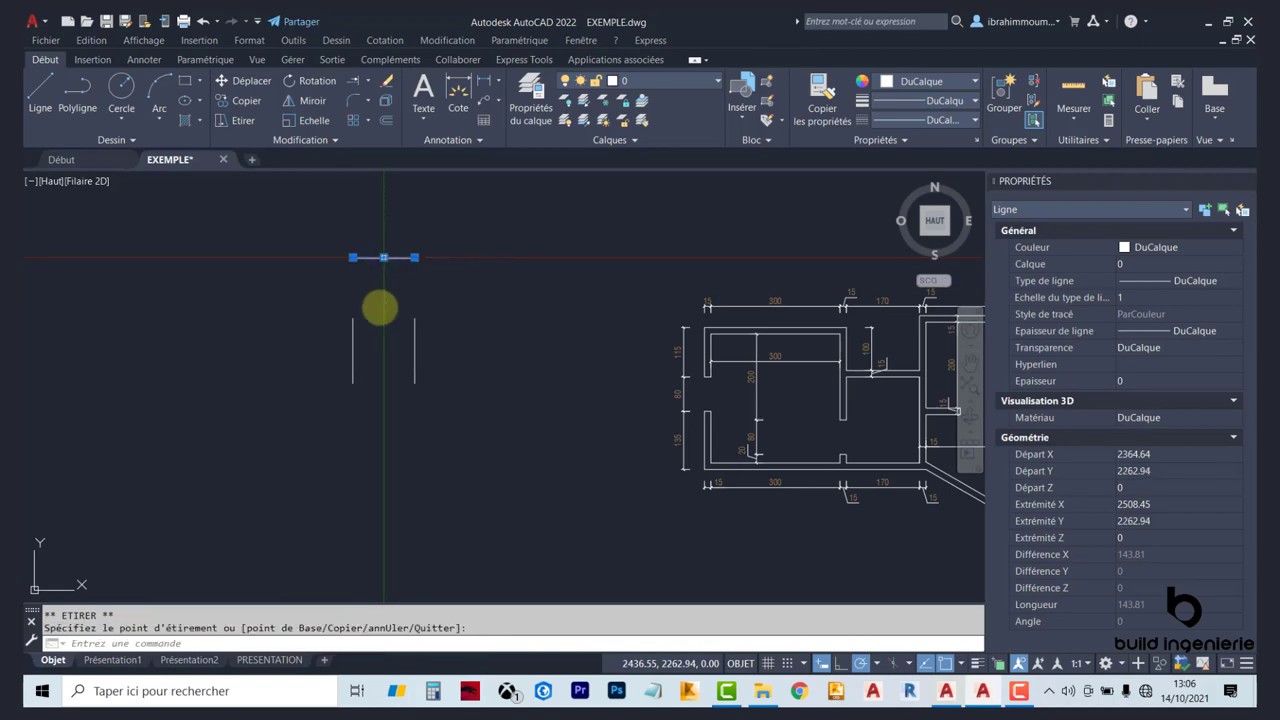
{"action": "left_click", "coordinate": [384, 257]}
{"action": "left_click", "coordinate": [383, 354]}
{"action": "key", "text": "Escape"}
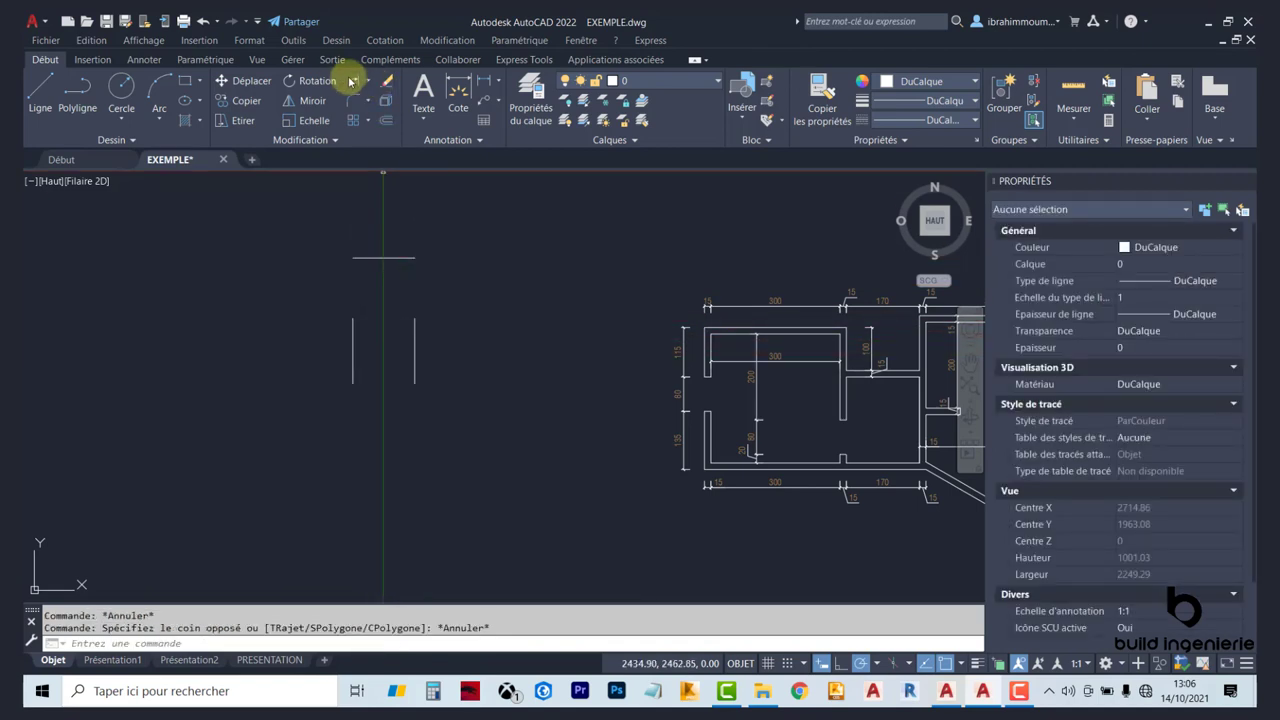
Step: Extend the side lines up to the raised top line
{"action": "left_click", "coordinate": [352, 80]}
{"action": "left_click", "coordinate": [352, 300]}
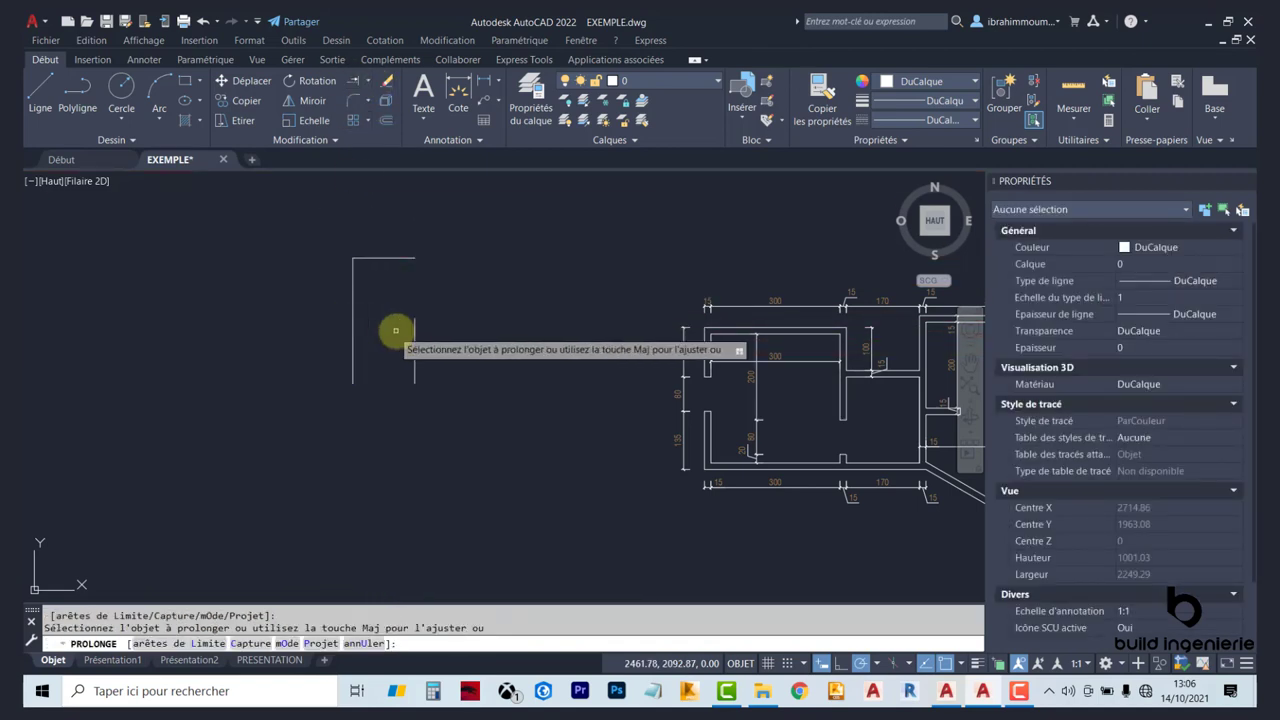
{"action": "key", "text": "Escape"}
{"action": "scroll", "coordinate": [420, 275], "scroll_direction": "down", "scroll_amount": 4}
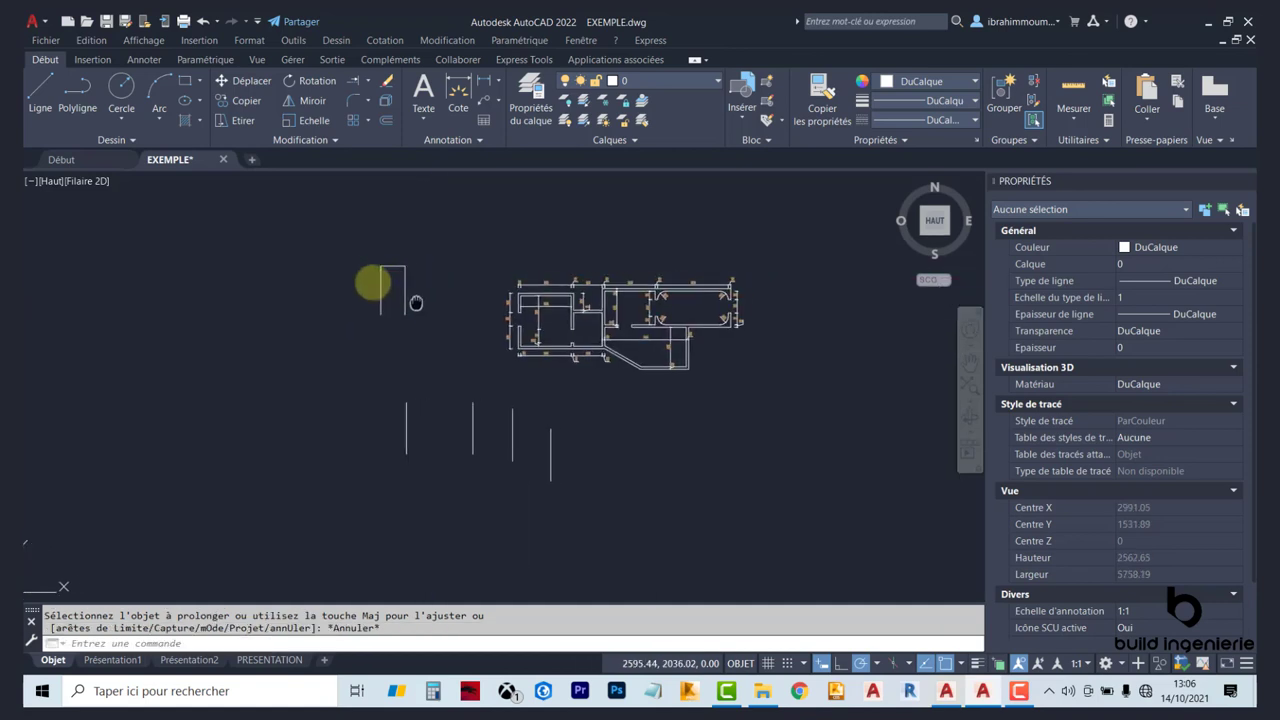
{"action": "middle_click_drag", "start_coordinate": [416, 303], "coordinate": [364, 281]}
{"action": "key", "text": "Escape"}
{"action": "scroll", "coordinate": [367, 189], "scroll_direction": "up", "scroll_amount": 5}
{"action": "scroll", "coordinate": [349, 229], "scroll_direction": "down", "scroll_amount": 2}
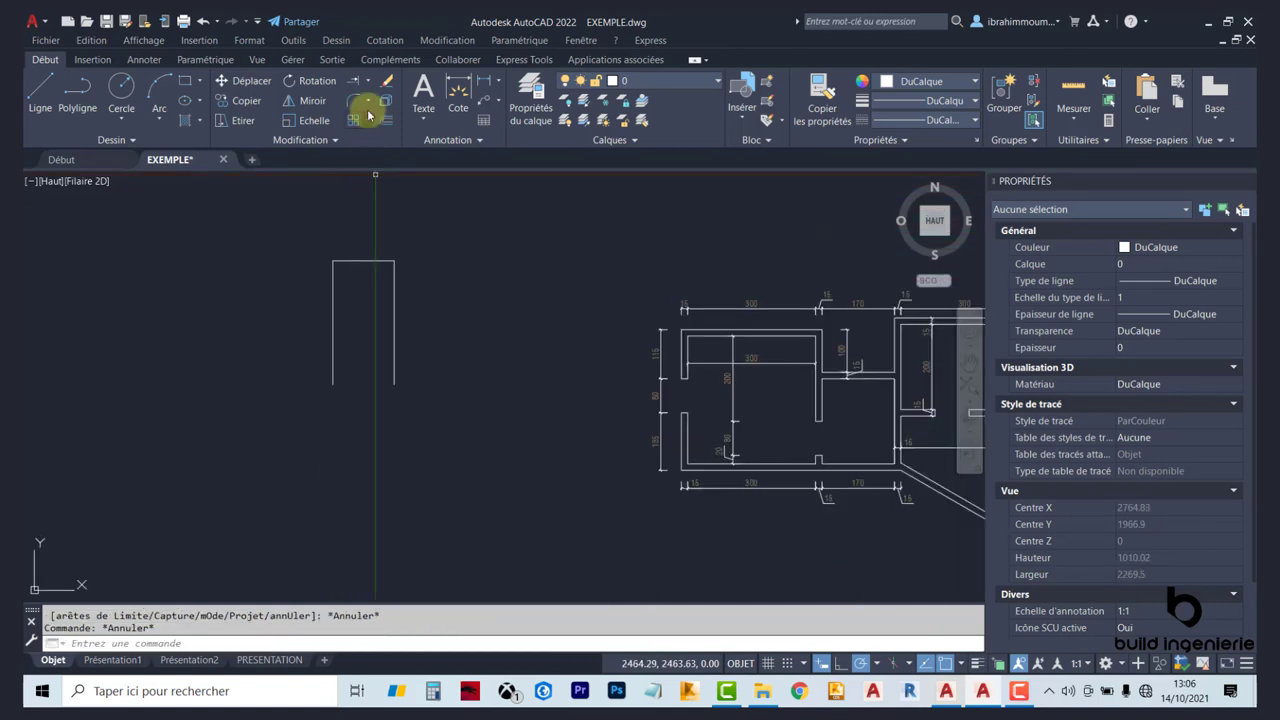
Step: Fillet the top-right and top-left corners with radius 50
{"action": "left_click", "coordinate": [357, 101]}
{"action": "left_click", "coordinate": [386, 262]}
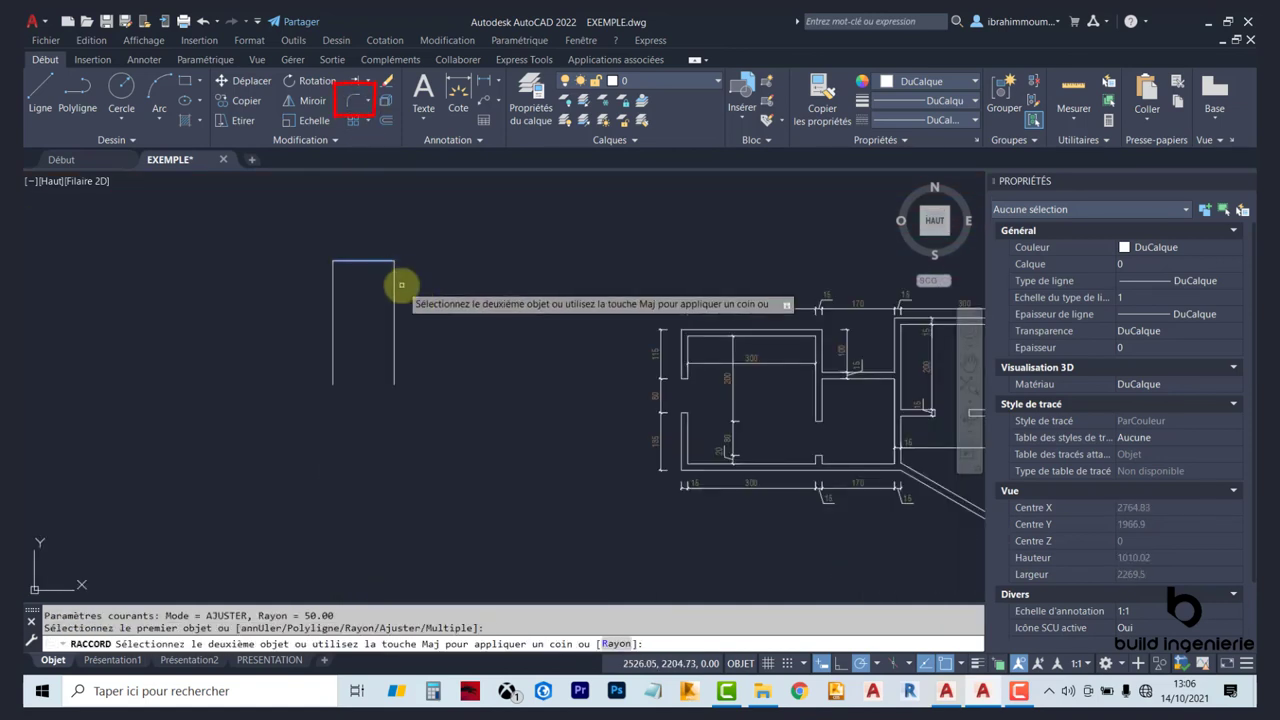
{"action": "left_click", "coordinate": [396, 292]}
{"action": "key", "text": "Return"}
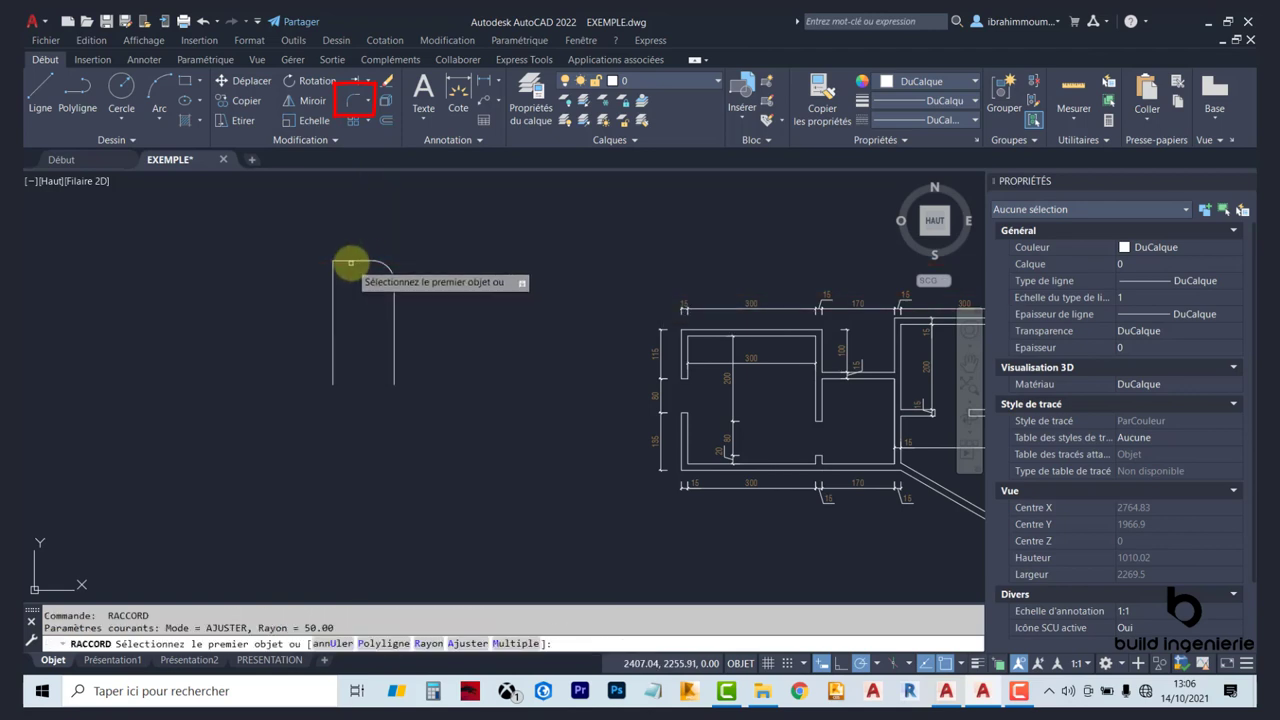
{"action": "left_click", "coordinate": [347, 263]}
{"action": "left_click", "coordinate": [334, 300]}
{"action": "key", "text": "Escape"}
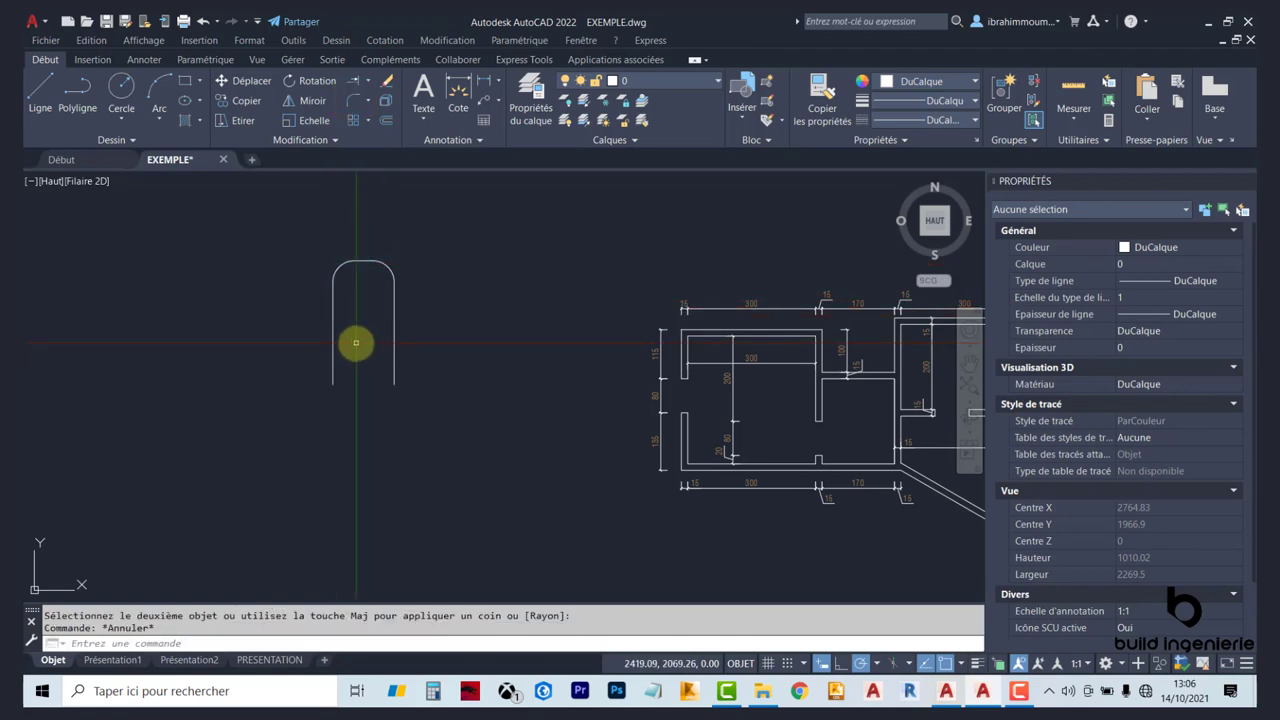
Step: Draw a bottom line closing the outline from left to right side
{"action": "type", "text": "l"}
{"action": "key", "text": "Return"}
{"action": "left_click", "coordinate": [335, 382]}
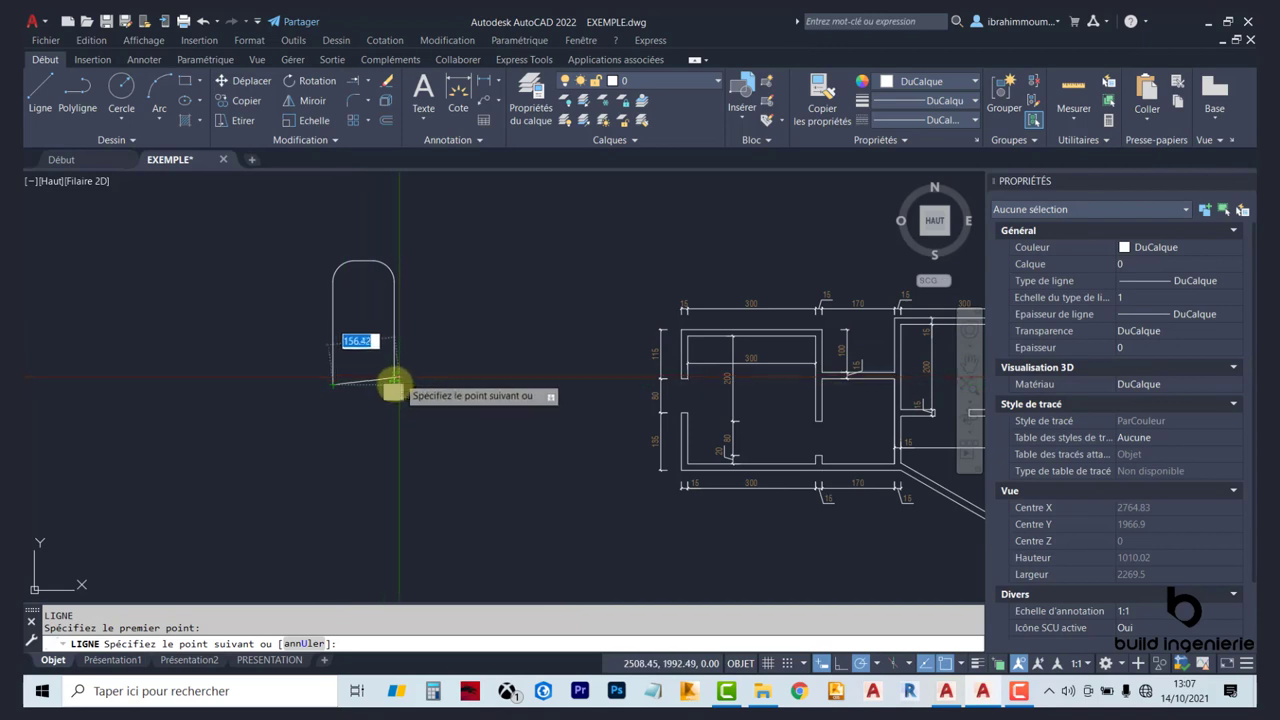
{"action": "left_click", "coordinate": [393, 384]}
{"action": "key", "text": "Escape"}
Step: Start Chanfrein and set both chamfer distances to 1
{"action": "left_click", "coordinate": [367, 101]}
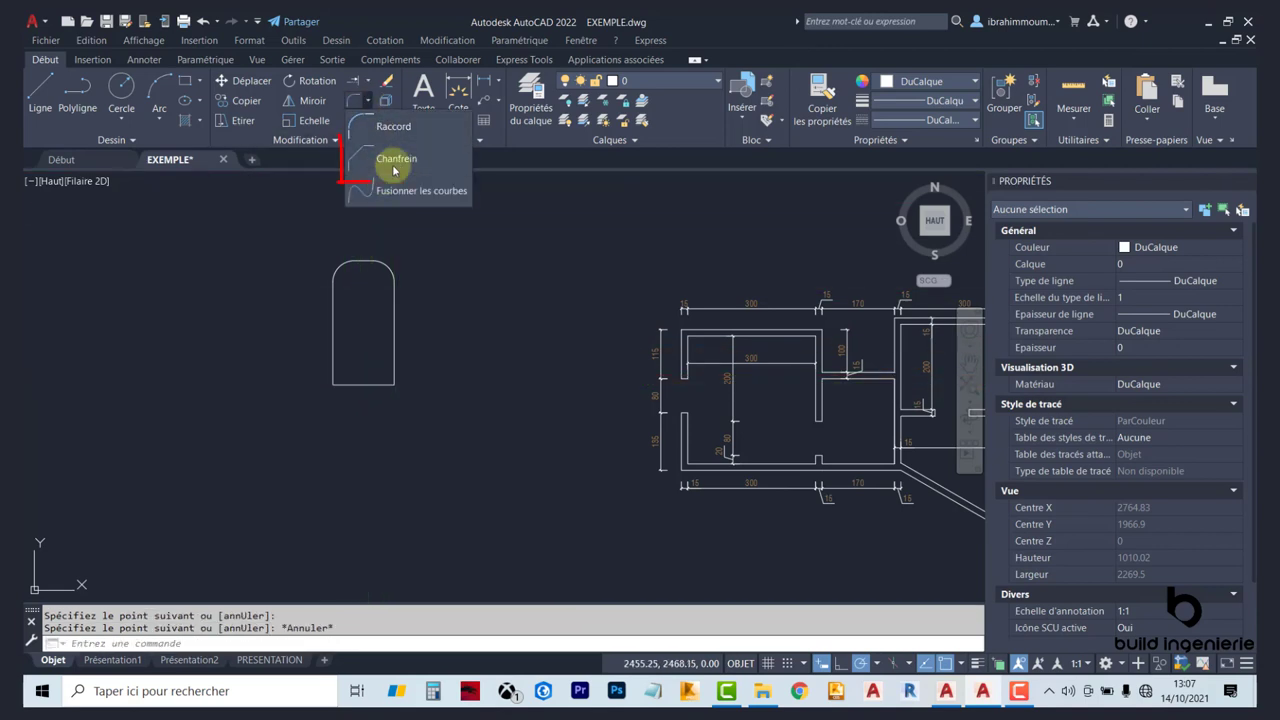
{"action": "left_click", "coordinate": [394, 171]}
{"action": "scroll", "coordinate": [354, 362], "scroll_direction": "up", "scroll_amount": 2}
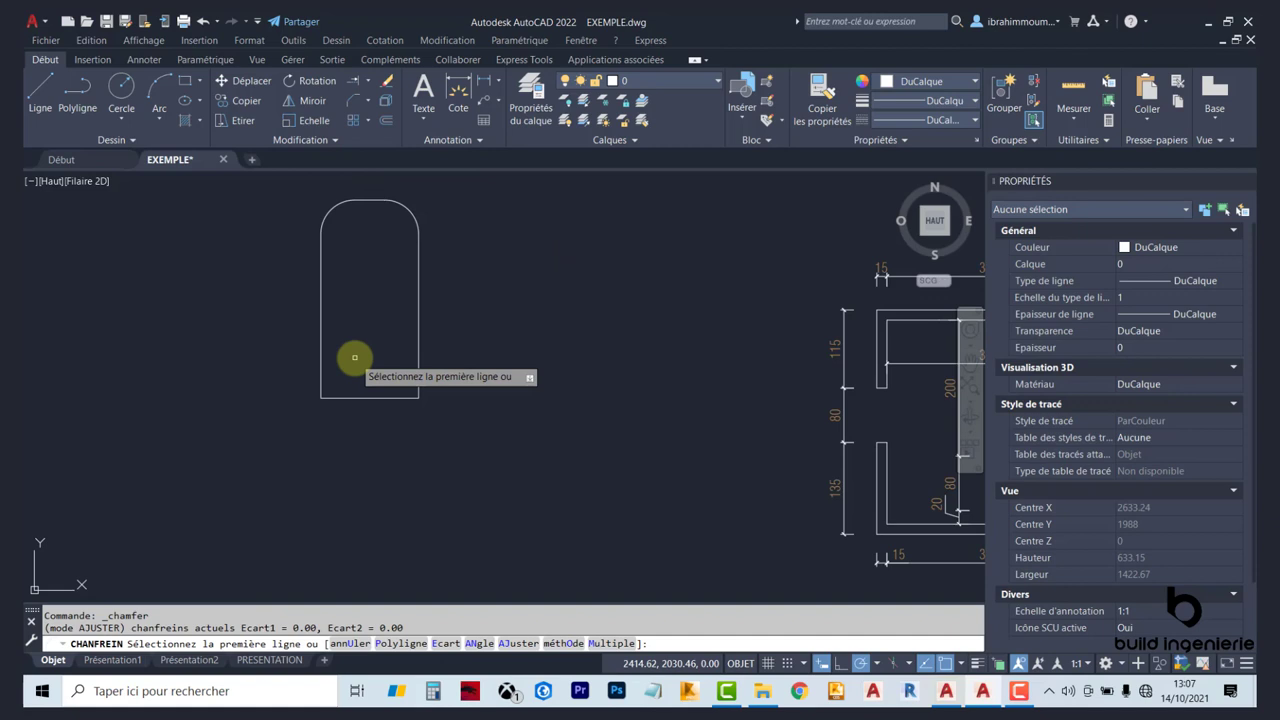
{"action": "type", "text": "E"}
{"action": "key", "text": "Return"}
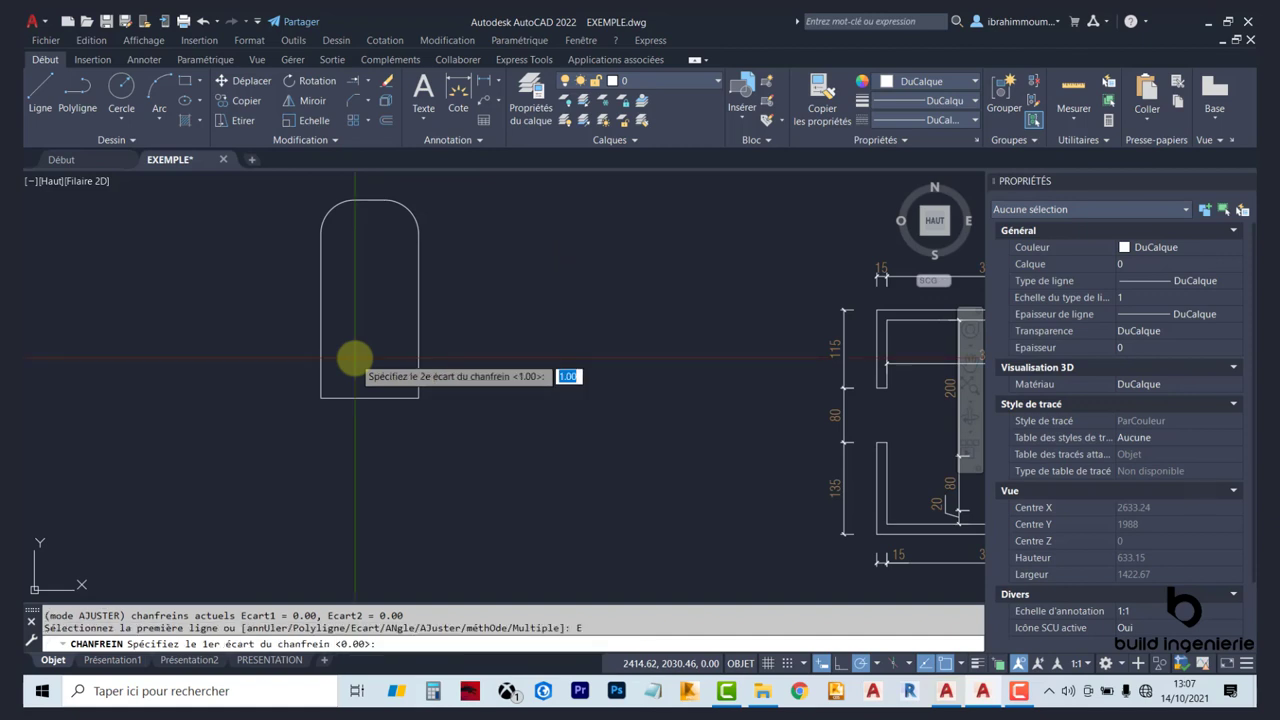
{"action": "type", "text": "1"}
{"action": "key", "text": "Return"}
Step: Chamfer the bottom-left corner by picking the left side and the bottom line
{"action": "left_click", "coordinate": [320, 388]}
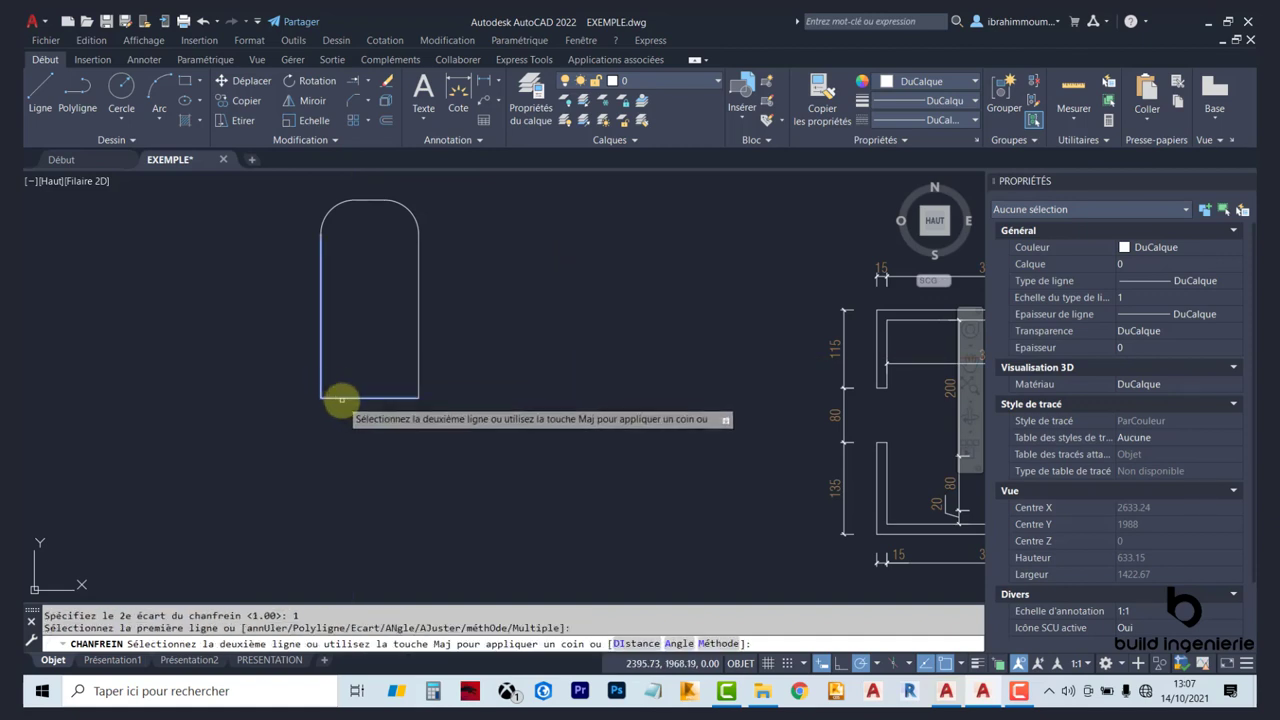
{"action": "left_click", "coordinate": [342, 398]}
{"action": "mouse_move", "coordinate": [370, 396]}
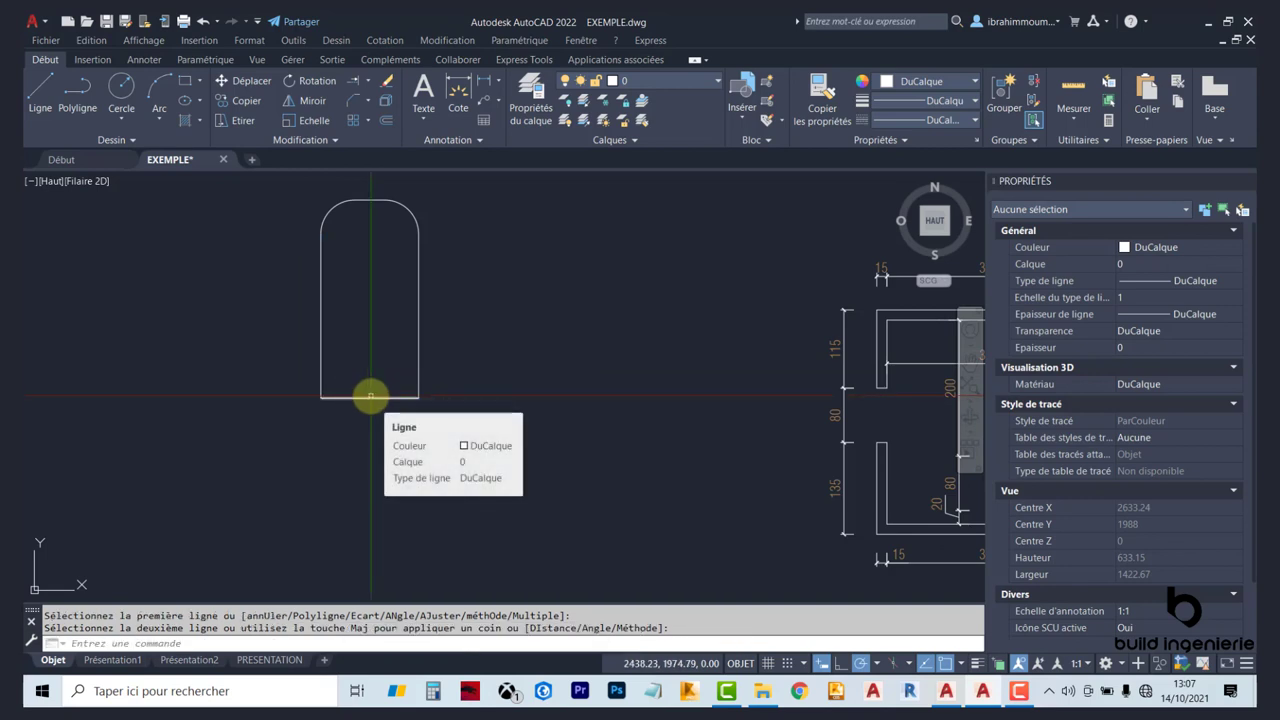
{"action": "middle_click_drag", "start_coordinate": [370, 396], "coordinate": [392, 367]}
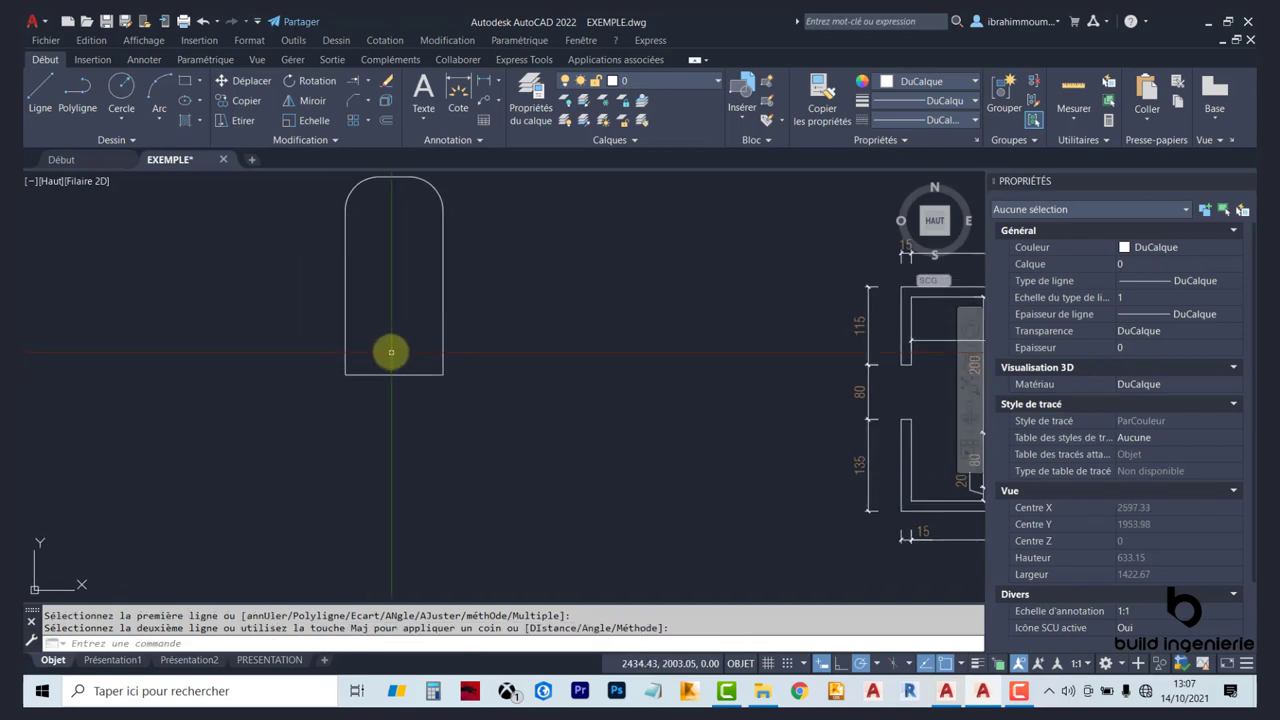
{"action": "key", "text": "Return"}
{"action": "left_click", "coordinate": [345, 352]}
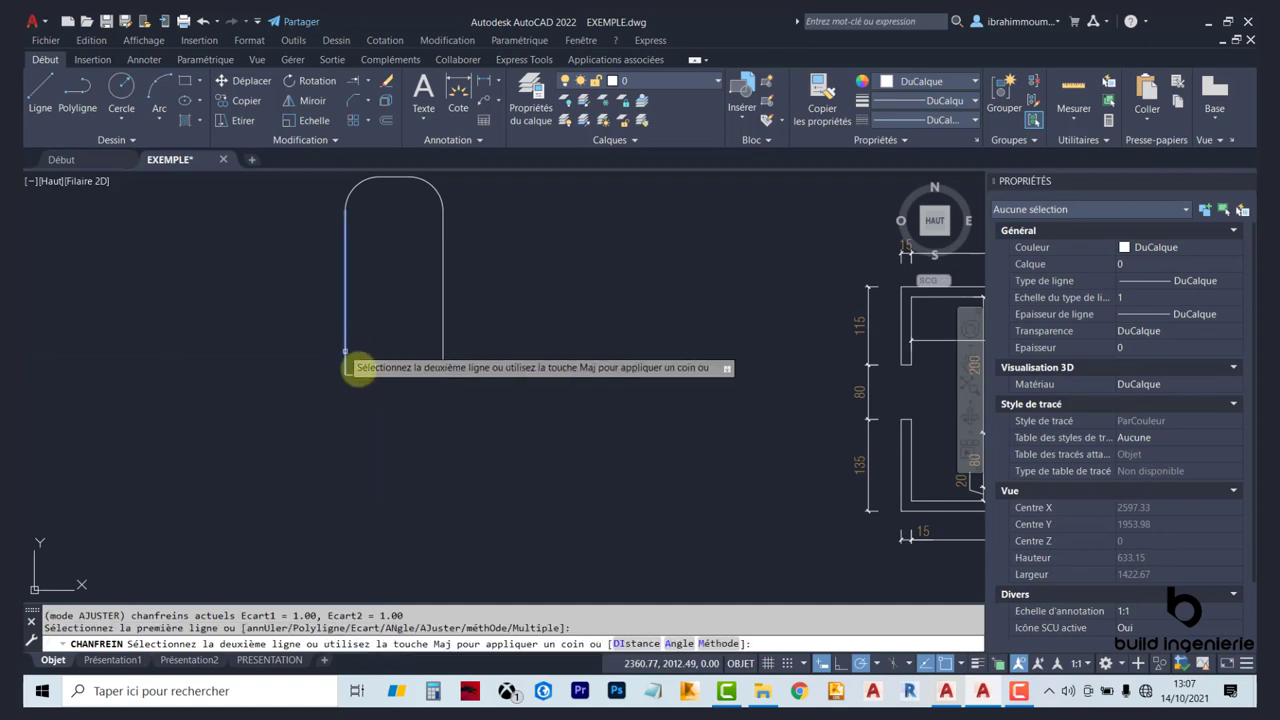
{"action": "left_click", "coordinate": [377, 373]}
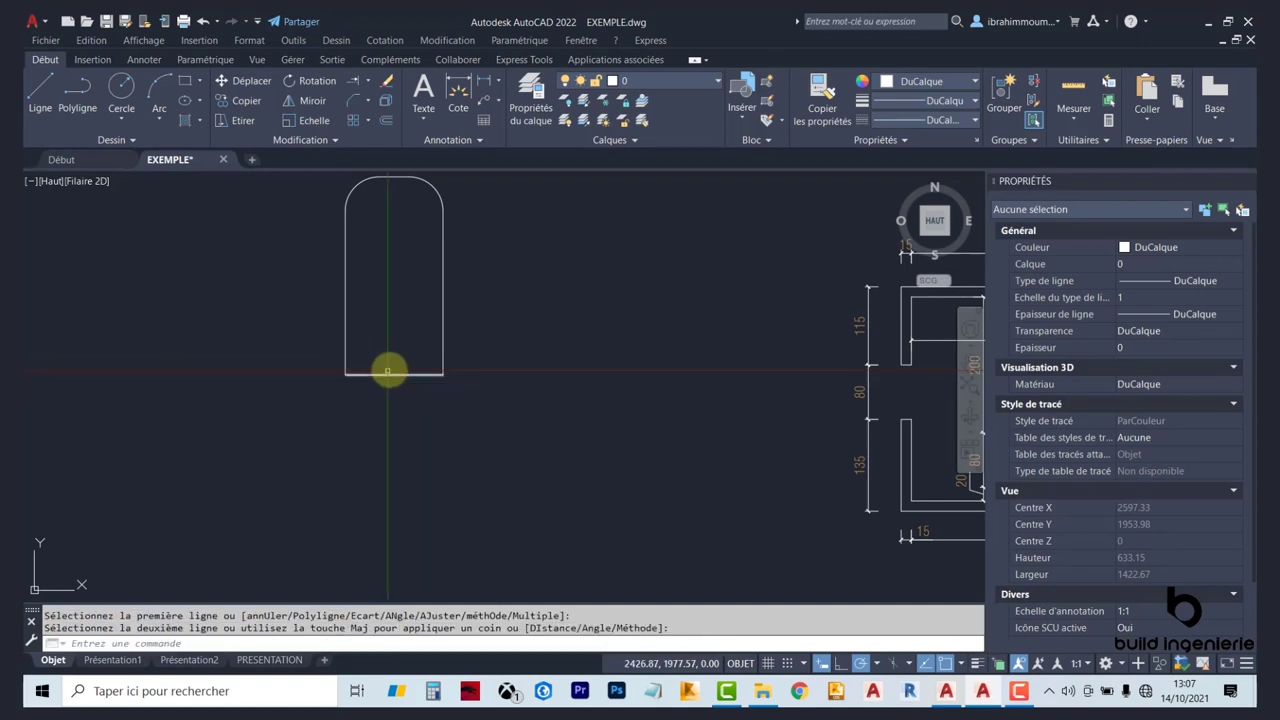
{"action": "key", "text": "Escape"}
Step: Set both chamfer distances to 0.1 and chamfer the left side with the bottom line
{"action": "middle_click_drag", "start_coordinate": [372, 342], "coordinate": [369, 362]}
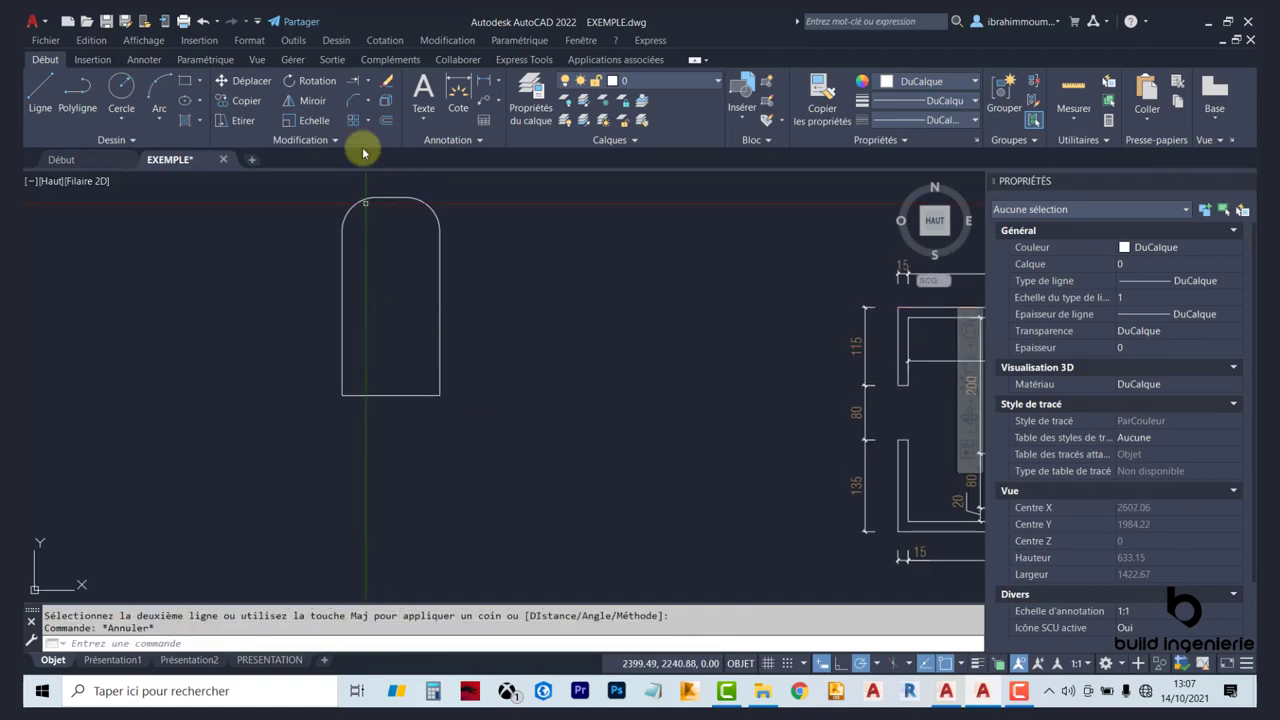
{"action": "left_click", "coordinate": [358, 102]}
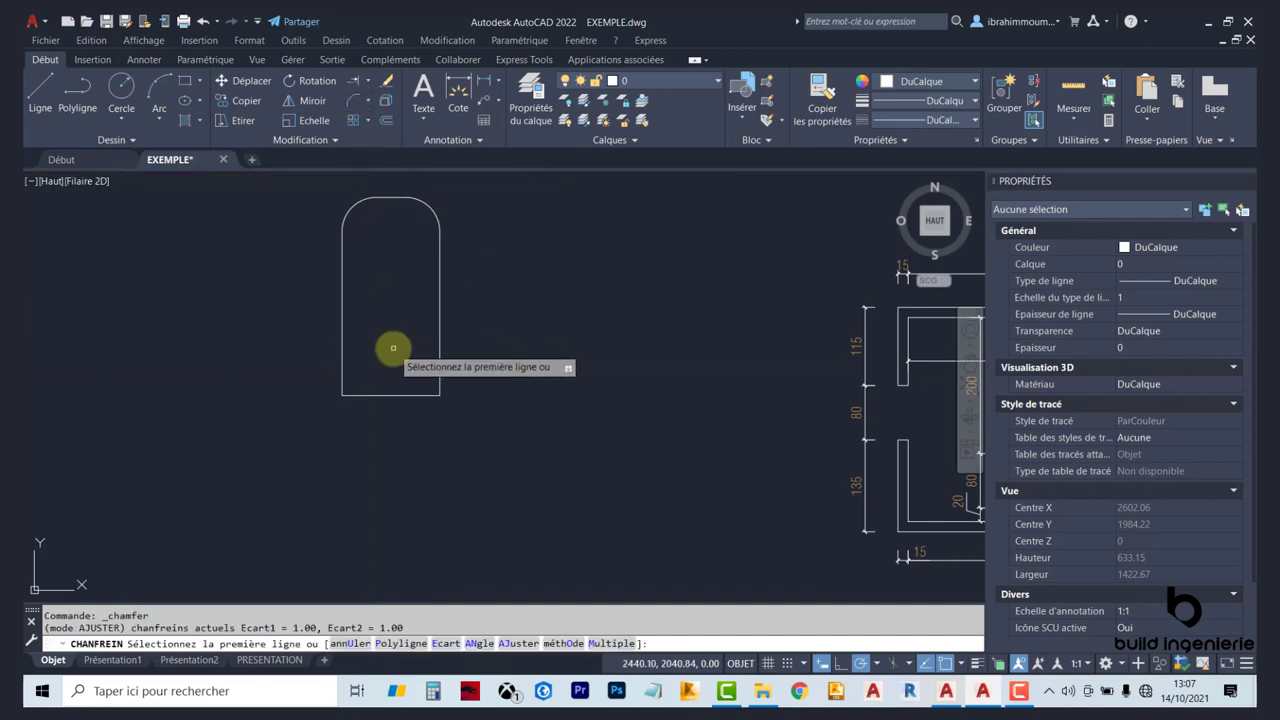
{"action": "type", "text": "E"}
{"action": "key", "text": "Return"}
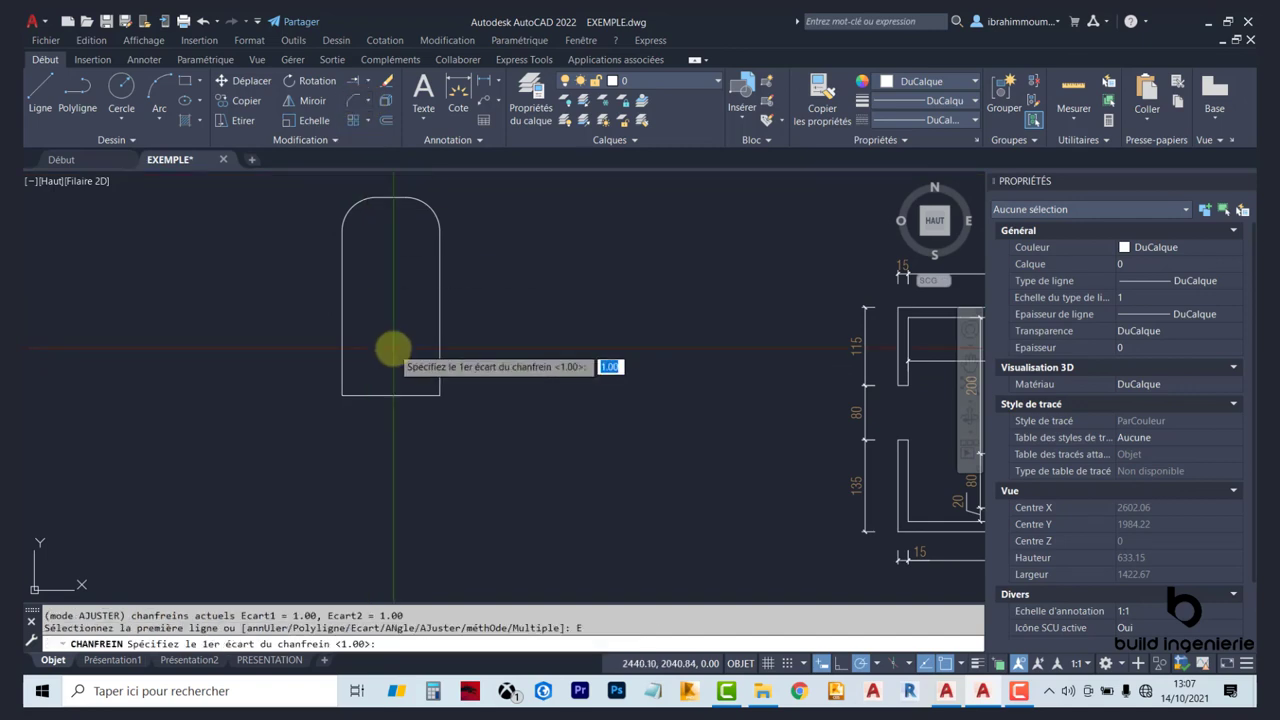
{"action": "key", "text": "Return"}
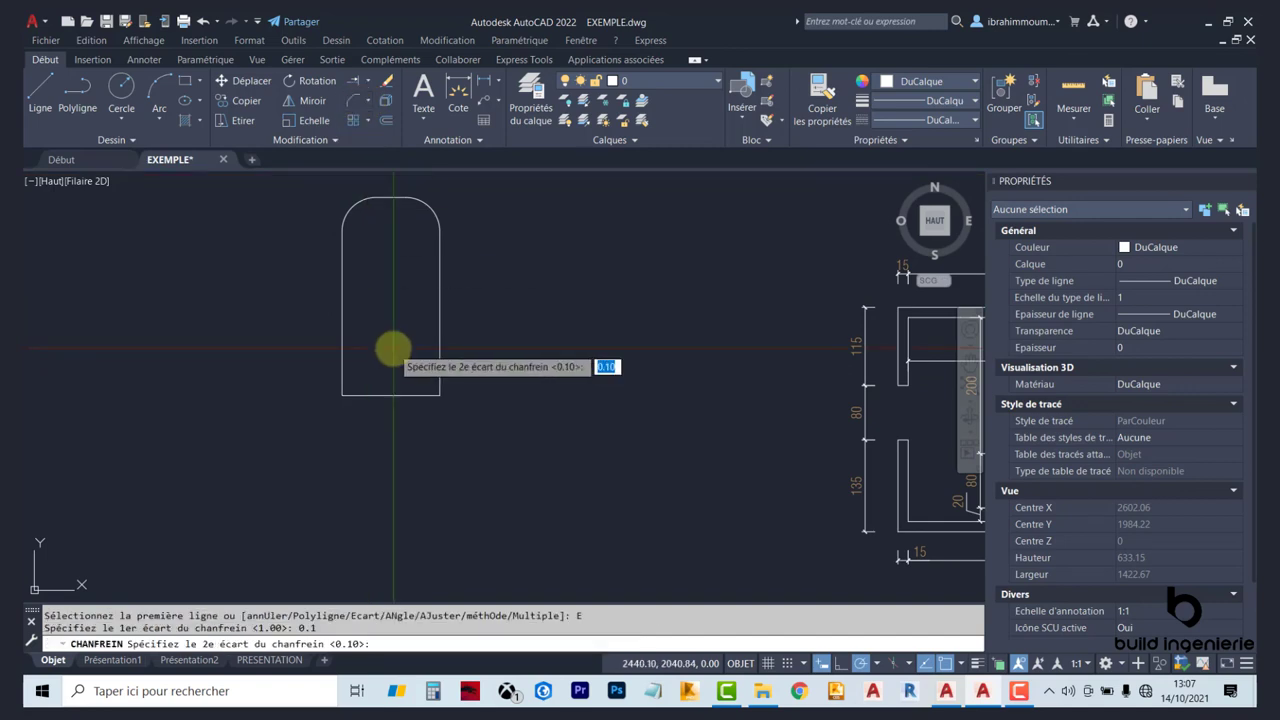
{"action": "key", "text": "Return"}
{"action": "left_click", "coordinate": [342, 372]}
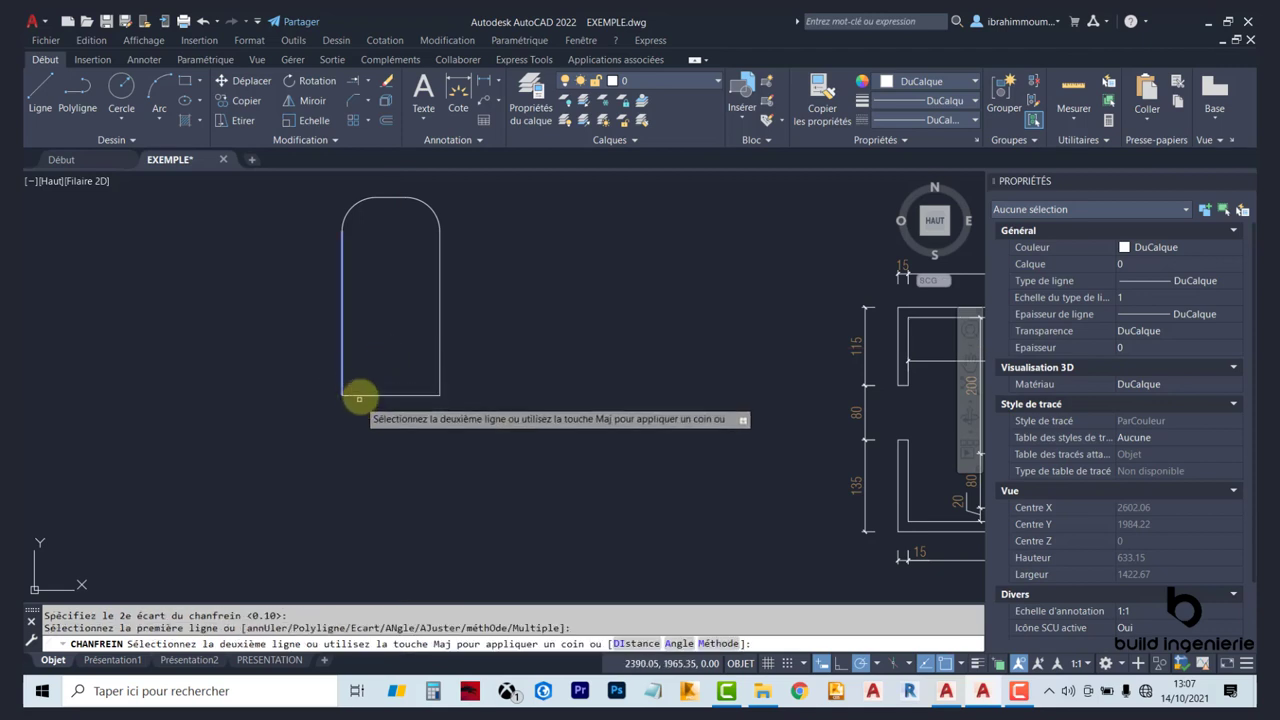
{"action": "left_click", "coordinate": [358, 395]}
Step: Window-select and erase the old large chamfer diagonal at the bottom-left corner
{"action": "scroll", "coordinate": [336, 372], "scroll_direction": "up", "scroll_amount": 8}
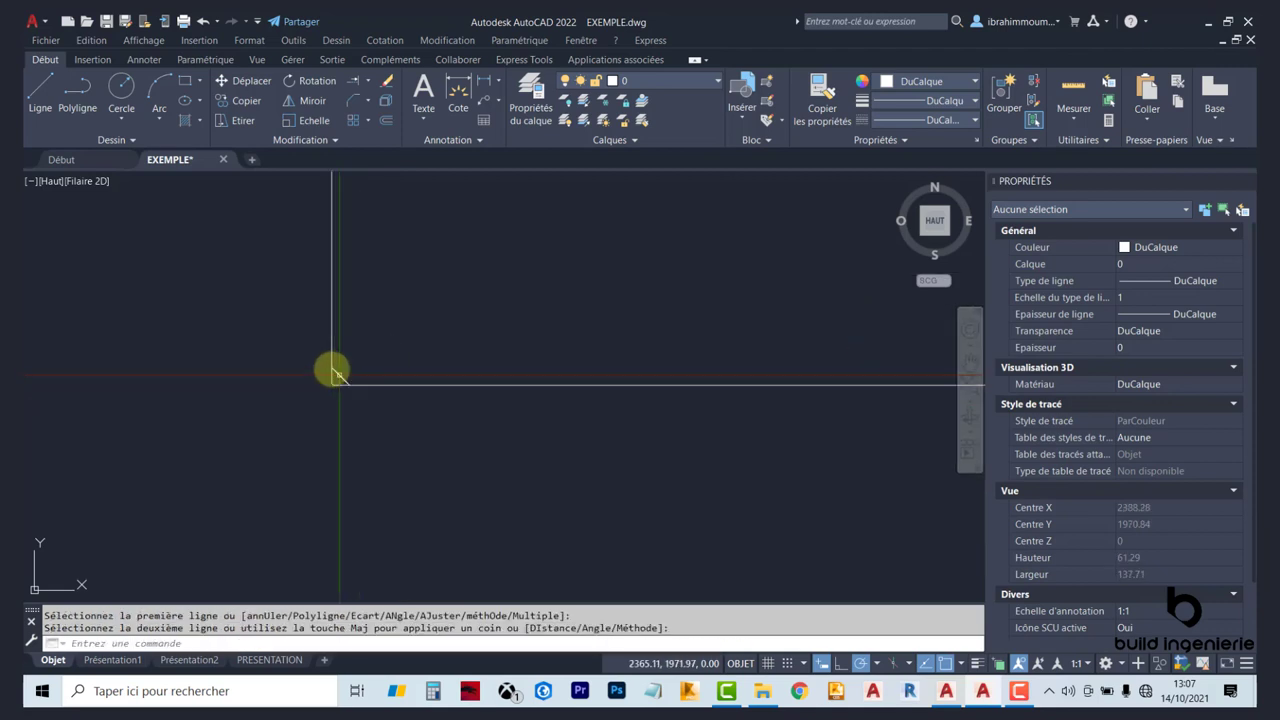
{"action": "scroll", "coordinate": [333, 376], "scroll_direction": "up", "scroll_amount": 5}
{"action": "key", "text": "Escape"}
{"action": "key", "text": "Escape"}
{"action": "scroll", "coordinate": [335, 395], "scroll_direction": "up", "scroll_amount": 3}
{"action": "scroll", "coordinate": [358, 393], "scroll_direction": "down", "scroll_amount": 5}
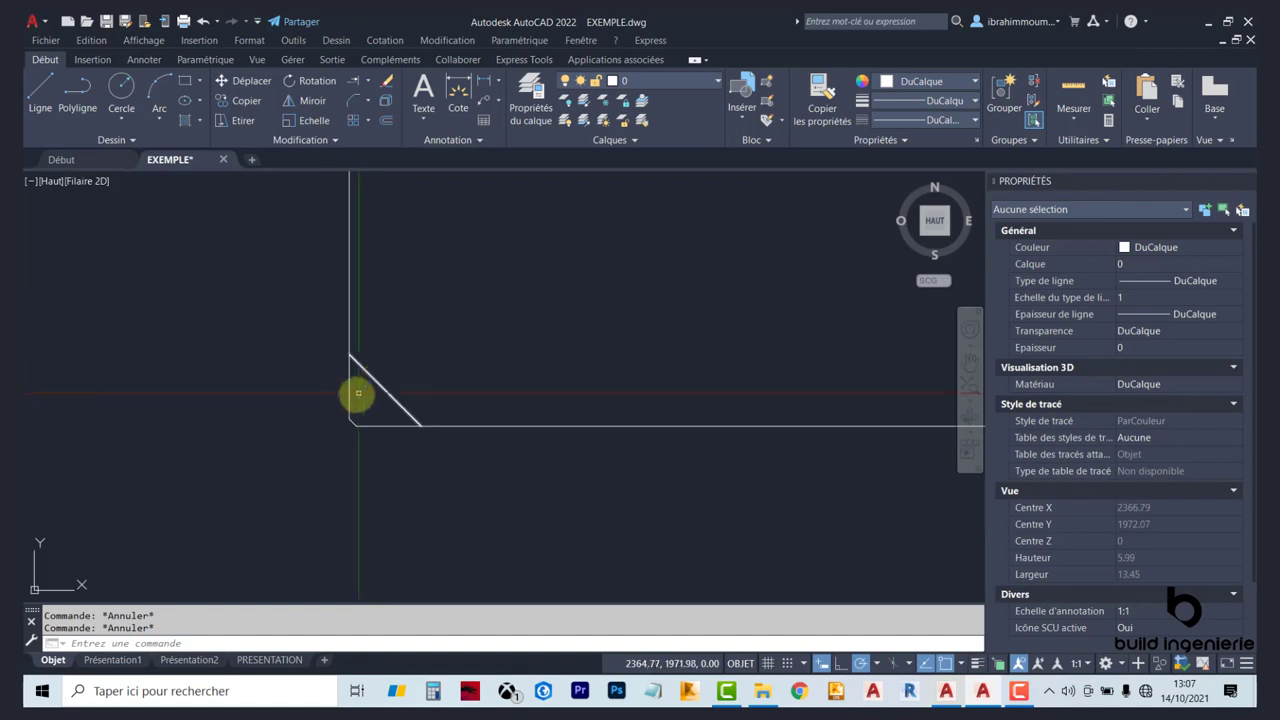
{"action": "scroll", "coordinate": [351, 374], "scroll_direction": "up", "scroll_amount": 3}
{"action": "scroll", "coordinate": [386, 411], "scroll_direction": "down", "scroll_amount": 5}
{"action": "scroll", "coordinate": [417, 423], "scroll_direction": "down", "scroll_amount": 8}
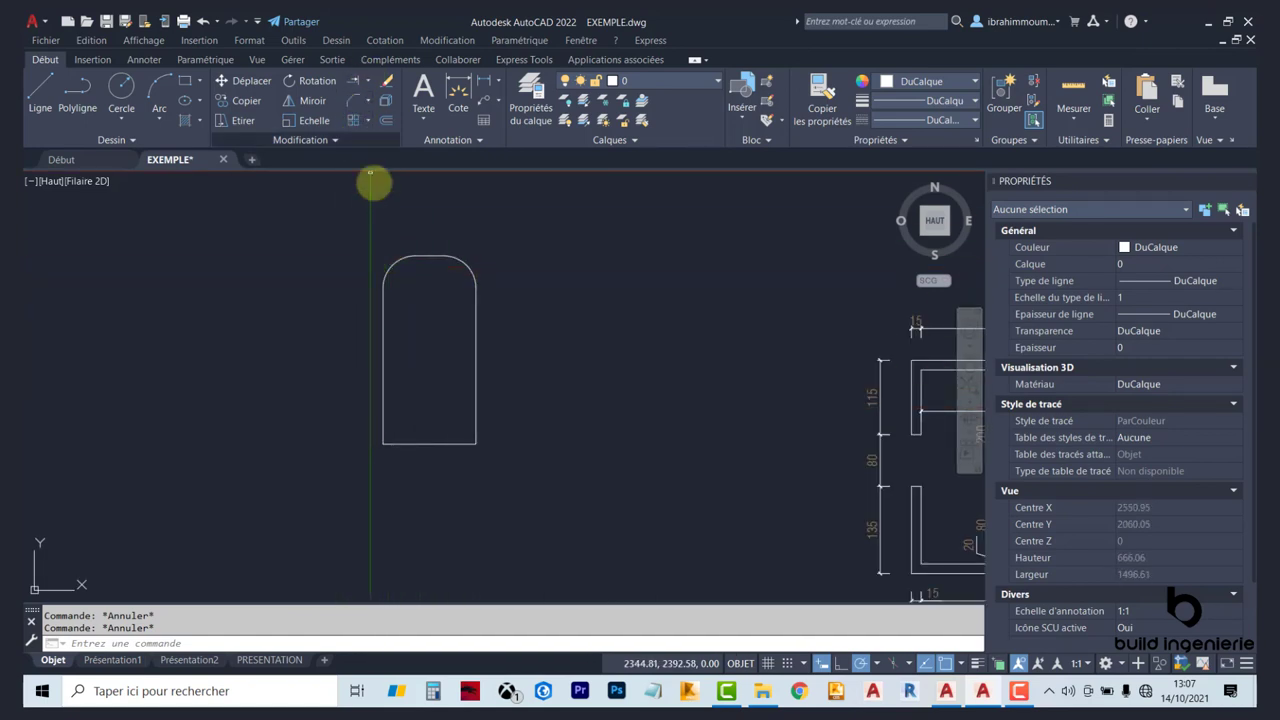
{"action": "scroll", "coordinate": [400, 420], "scroll_direction": "up", "scroll_amount": 5}
{"action": "scroll", "coordinate": [483, 389], "scroll_direction": "up", "scroll_amount": 3}
{"action": "scroll", "coordinate": [483, 389], "scroll_direction": "up", "scroll_amount": 4}
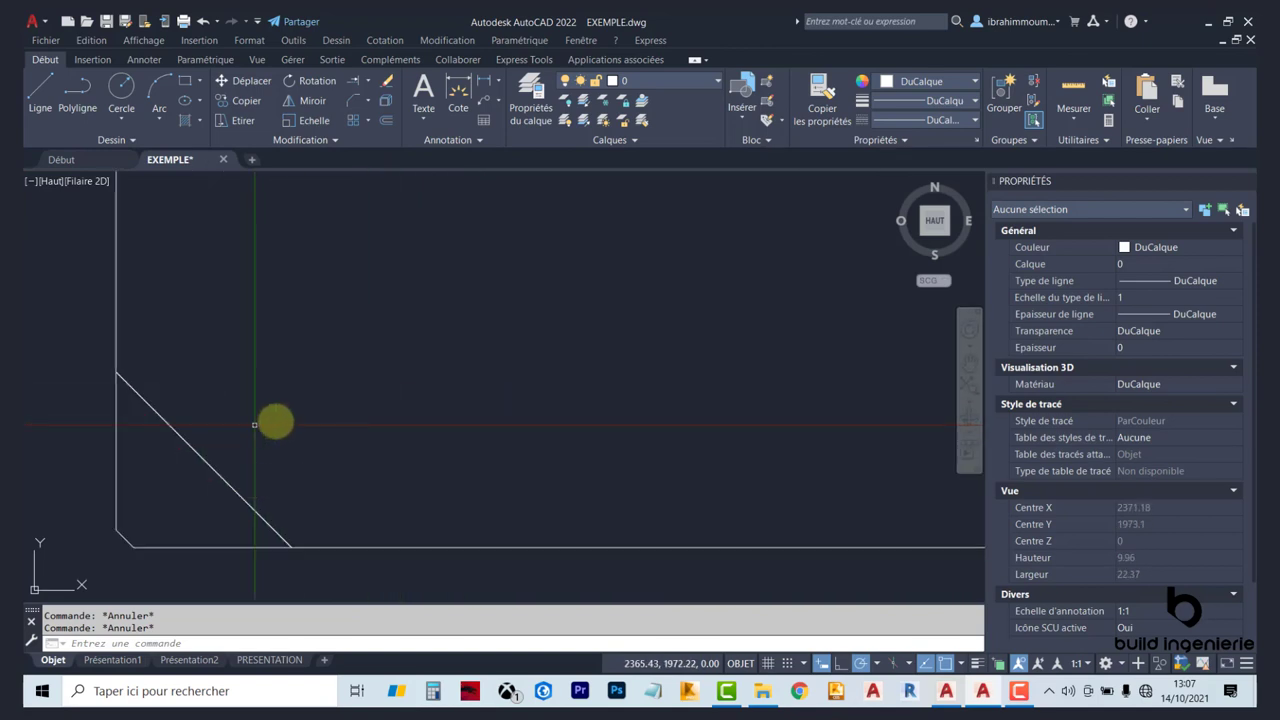
{"action": "scroll", "coordinate": [430, 380], "scroll_direction": "up", "scroll_amount": 4}
{"action": "scroll", "coordinate": [396, 387], "scroll_direction": "down", "scroll_amount": 3}
{"action": "left_click", "coordinate": [300, 334]}
{"action": "left_click", "coordinate": [466, 506]}
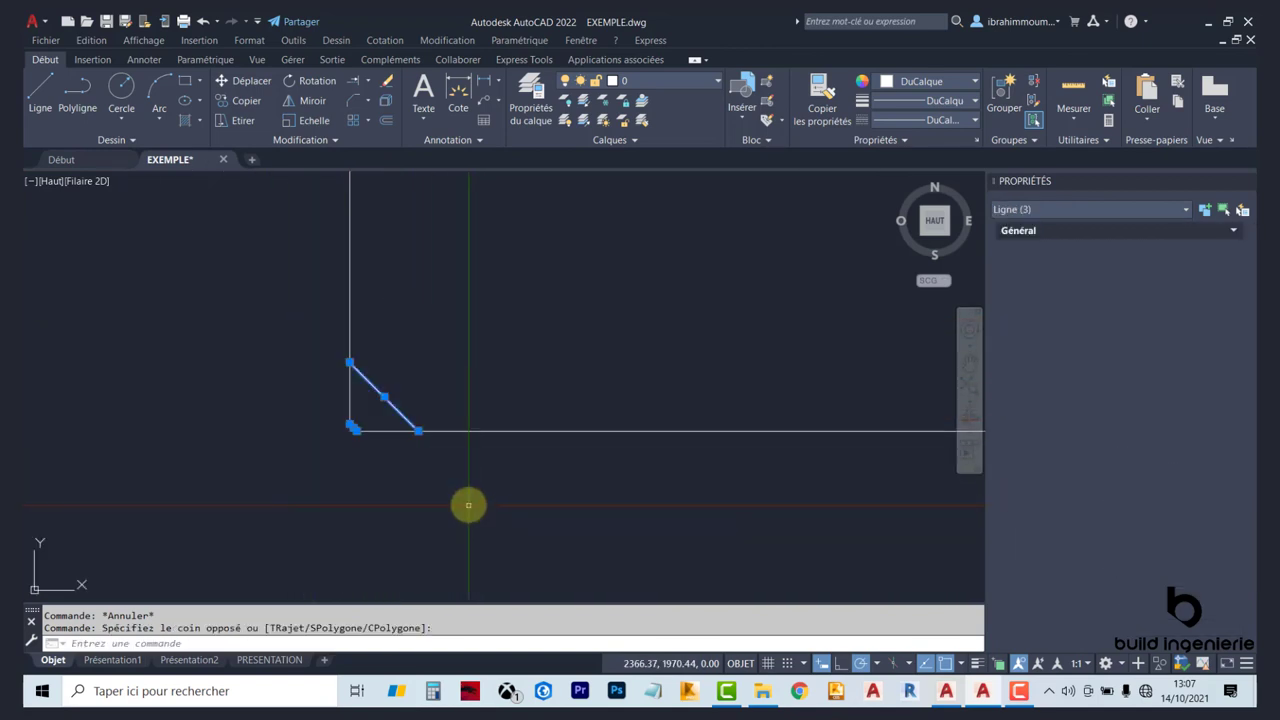
{"action": "key", "text": "Delete"}
{"action": "middle_click_drag", "start_coordinate": [433, 444], "coordinate": [366, 407]}
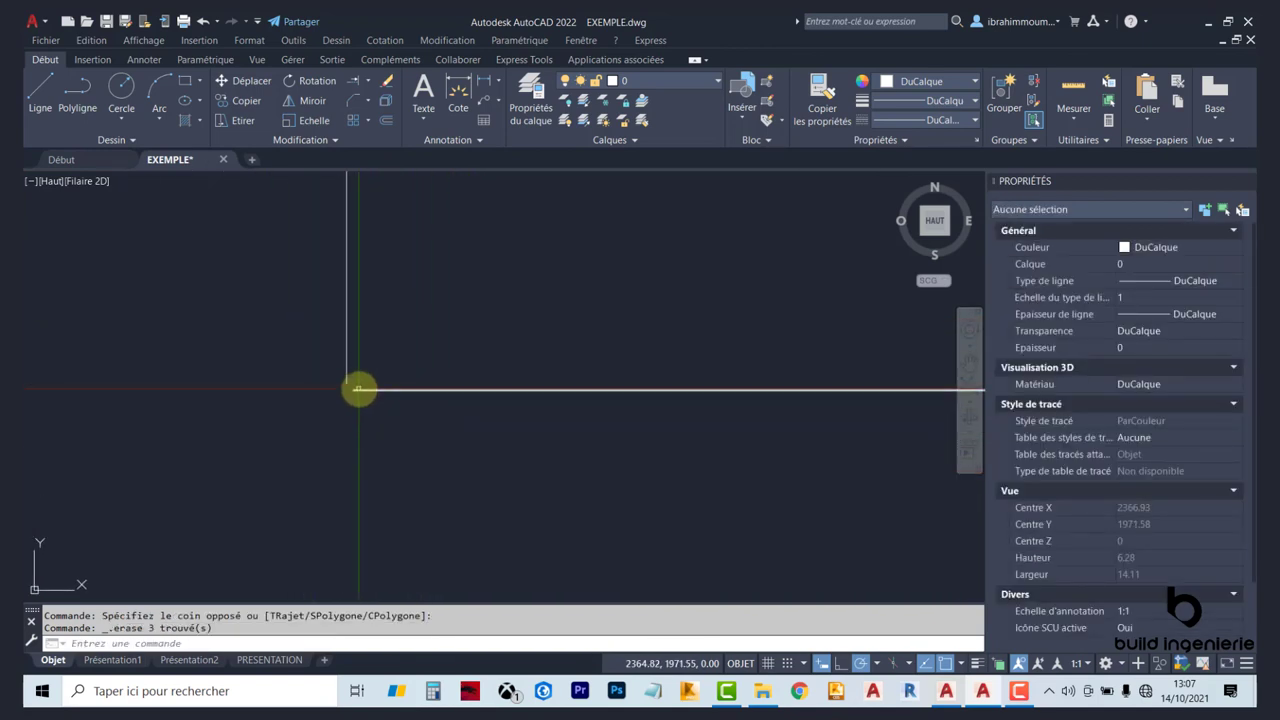
Step: Chamfer the left and bottom lines again with the 0.1 distances
{"action": "left_click", "coordinate": [352, 100]}
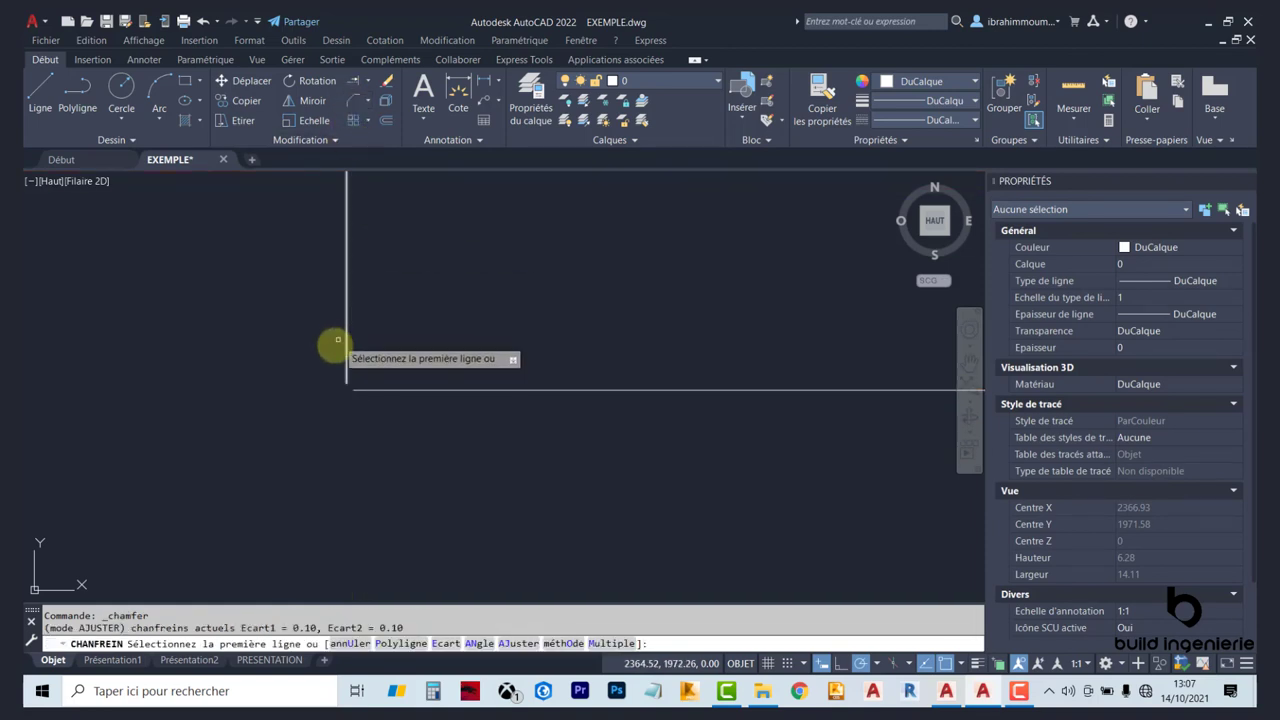
{"action": "left_click", "coordinate": [346, 334]}
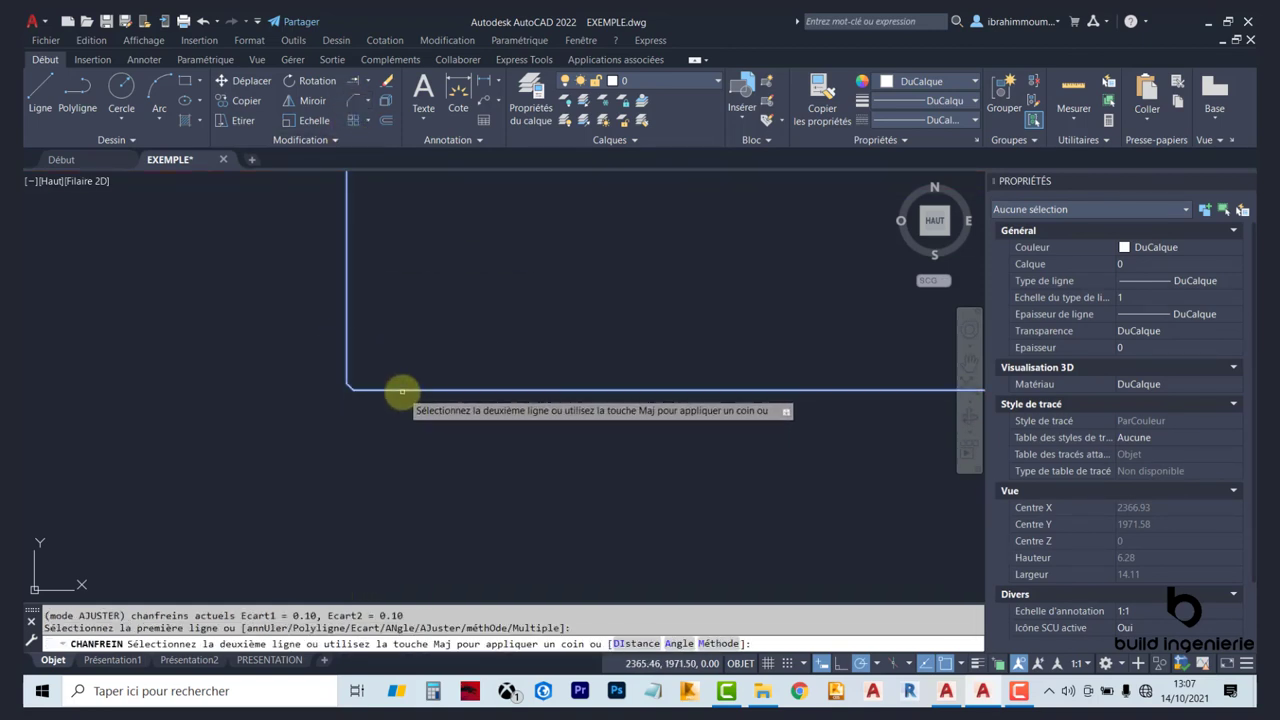
{"action": "left_click", "coordinate": [401, 391]}
{"action": "key", "text": "Escape"}
{"action": "scroll", "coordinate": [371, 372], "scroll_direction": "up", "scroll_amount": 5}
{"action": "key", "text": "Escape"}
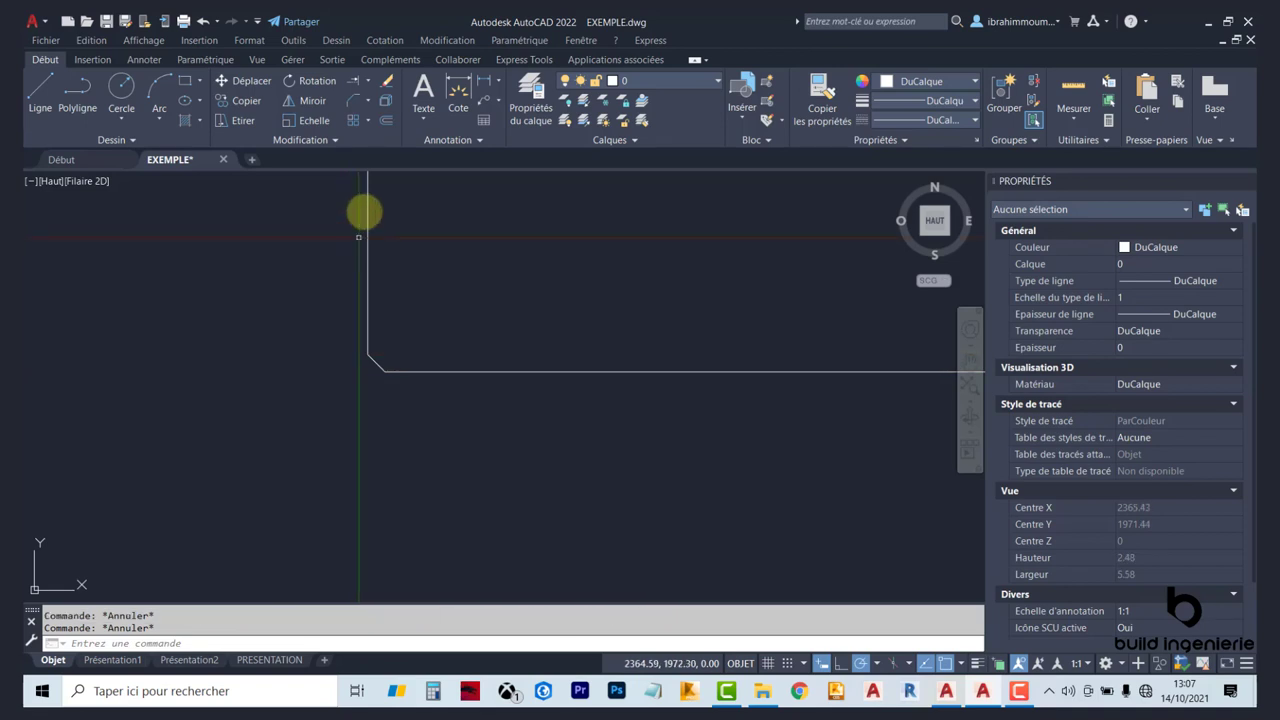
Step: Offset the outline's left edge 10 units inward
{"action": "left_click", "coordinate": [385, 120]}
{"action": "scroll", "coordinate": [423, 266], "scroll_direction": "down", "scroll_amount": 5}
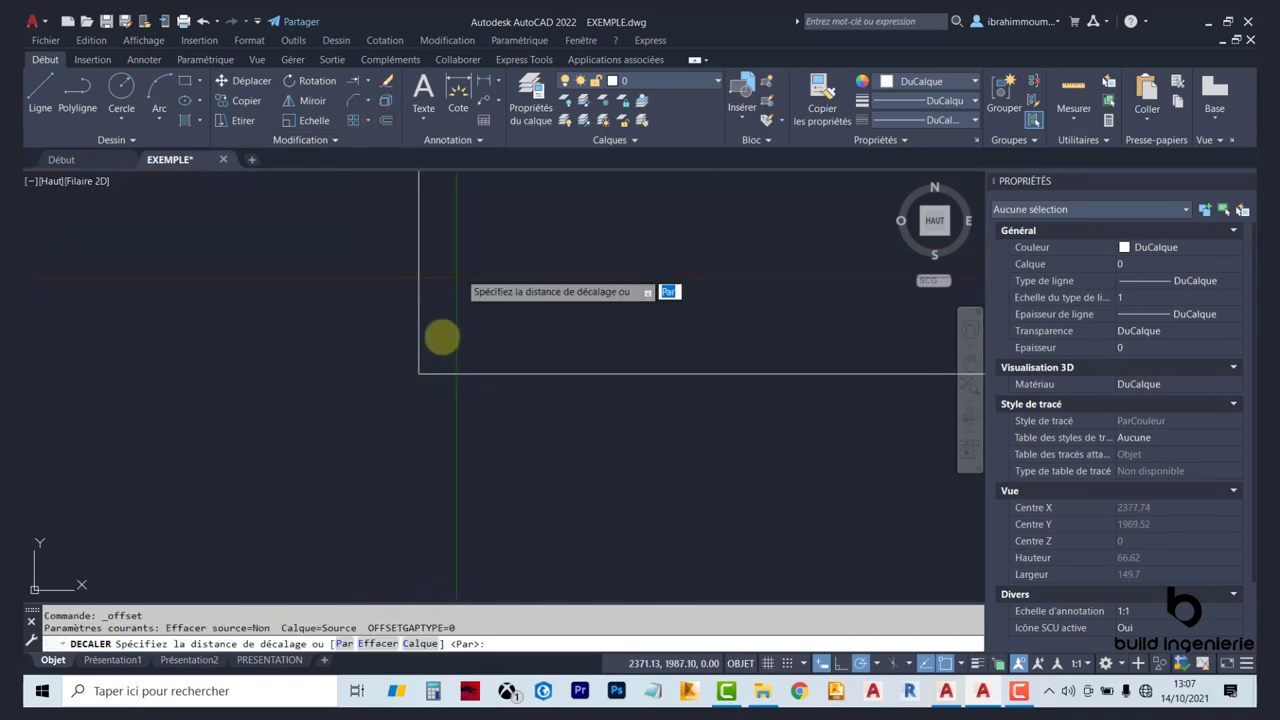
{"action": "scroll", "coordinate": [423, 382], "scroll_direction": "down", "scroll_amount": 3}
{"action": "scroll", "coordinate": [439, 309], "scroll_direction": "down", "scroll_amount": 2}
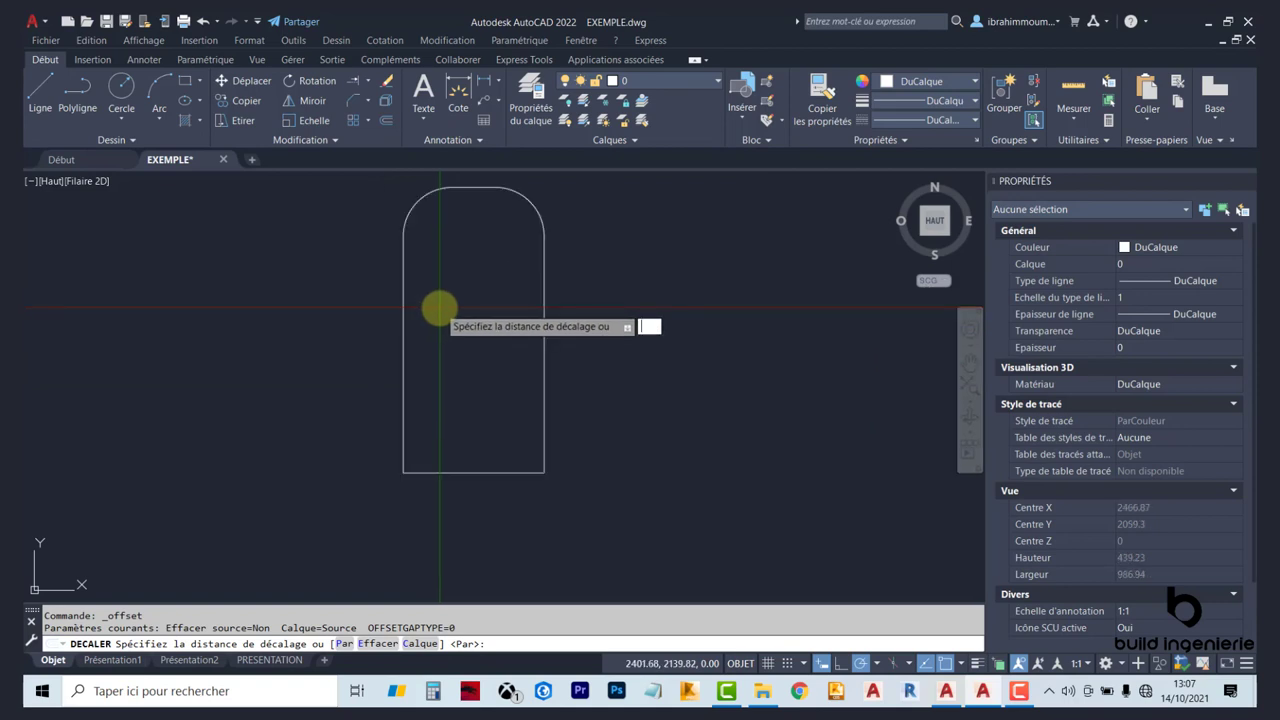
{"action": "type", "text": "10"}
{"action": "key", "text": "Return"}
{"action": "left_click", "coordinate": [403, 330]}
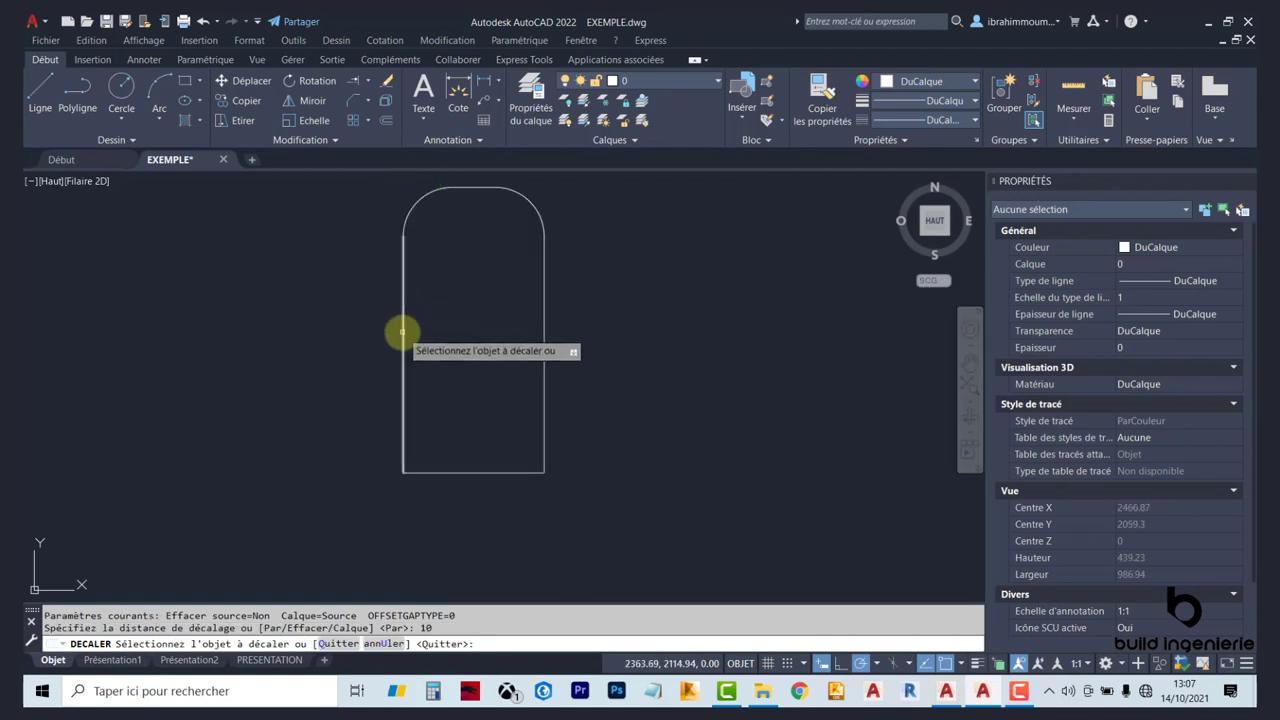
{"action": "left_click", "coordinate": [415, 333]}
Step: Offset the right, bottom and top edges 10 units inward as well
{"action": "left_click", "coordinate": [541, 316]}
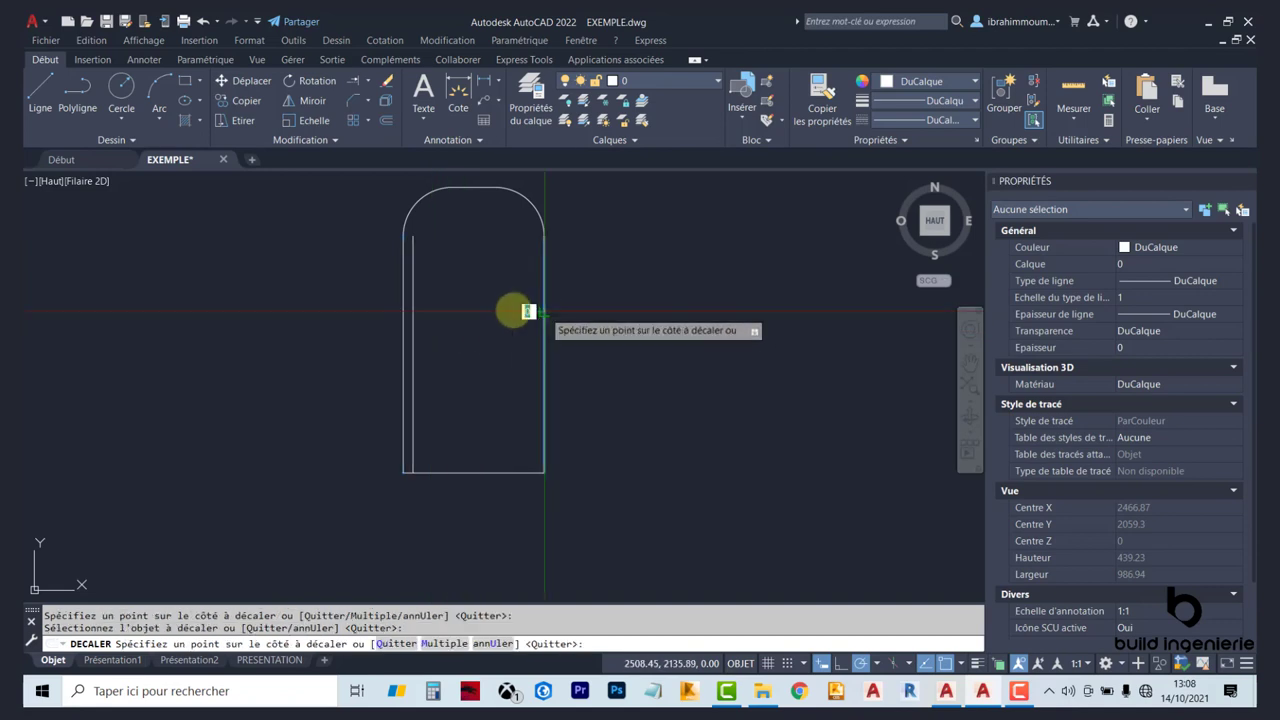
{"action": "left_click", "coordinate": [512, 330]}
{"action": "left_click", "coordinate": [491, 472]}
{"action": "left_click", "coordinate": [490, 412]}
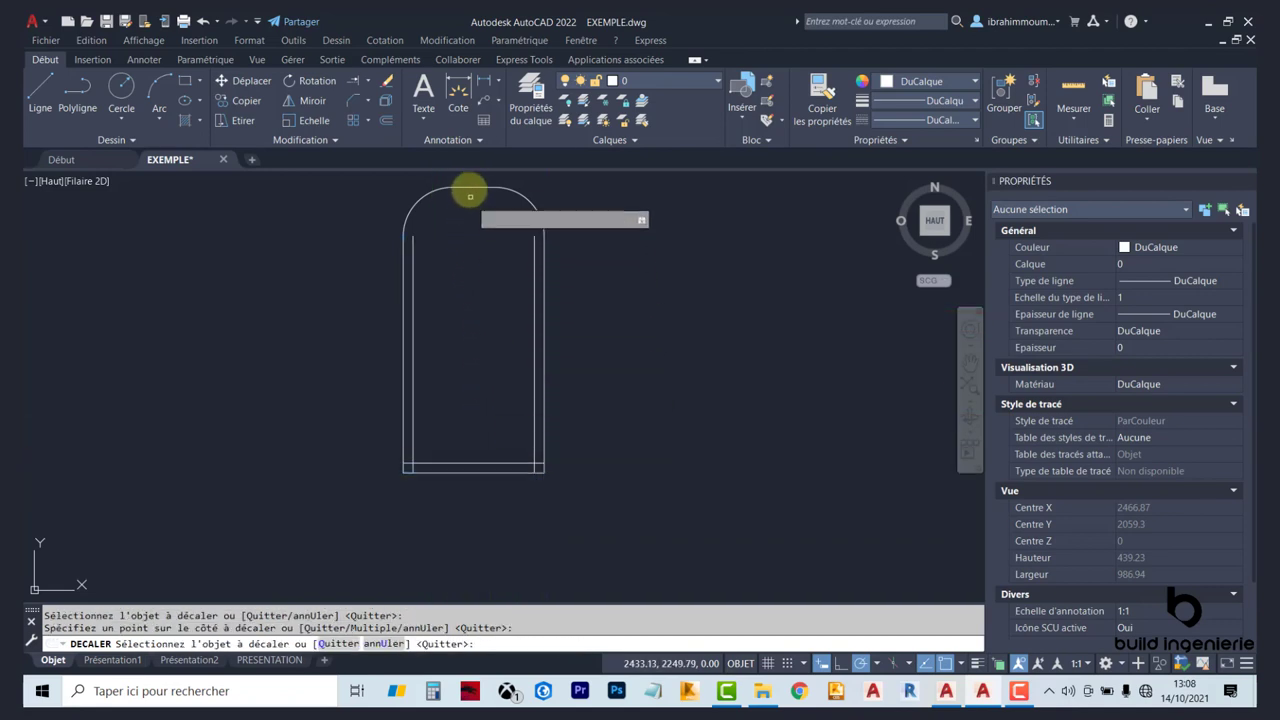
{"action": "left_click", "coordinate": [466, 189]}
{"action": "left_click", "coordinate": [484, 262]}
{"action": "key", "text": "Return"}
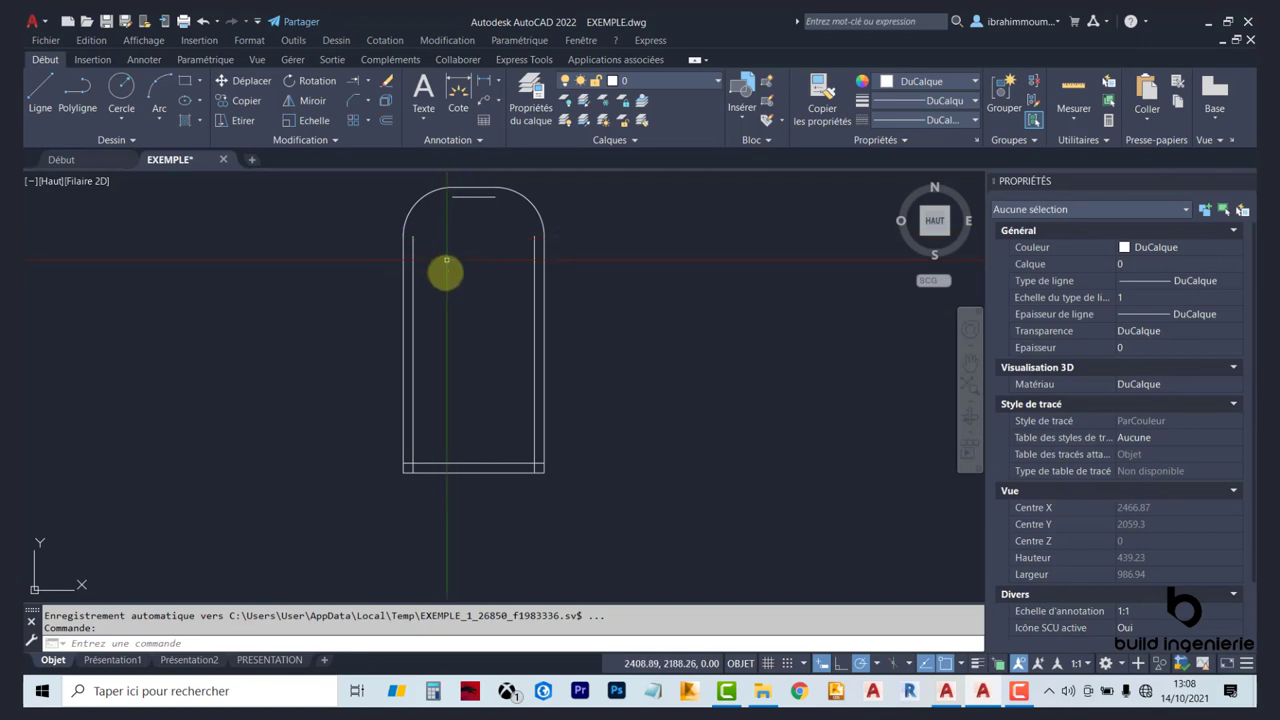
Step: Erase the short inner line beneath the arched top
{"action": "scroll", "coordinate": [475, 311], "scroll_direction": "down", "scroll_amount": 2}
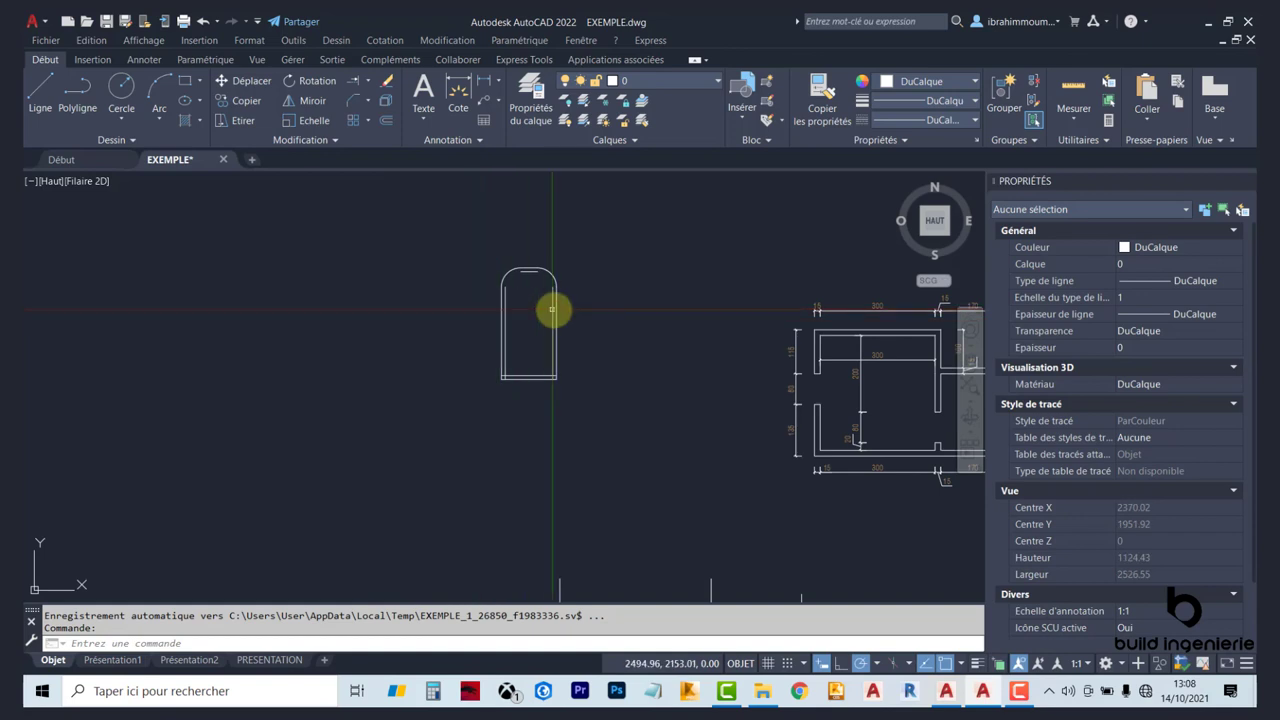
{"action": "scroll", "coordinate": [548, 310], "scroll_direction": "up", "scroll_amount": 3}
{"action": "scroll", "coordinate": [520, 320], "scroll_direction": "down", "scroll_amount": 1}
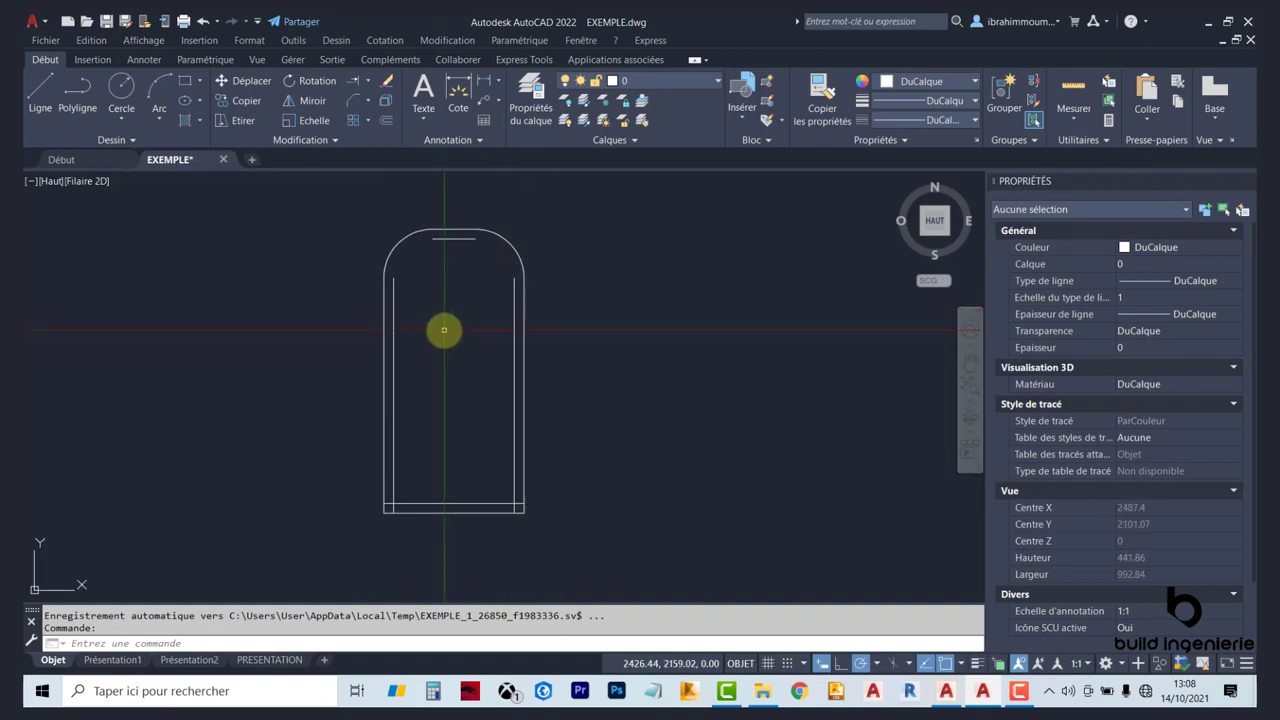
{"action": "left_click", "coordinate": [388, 84]}
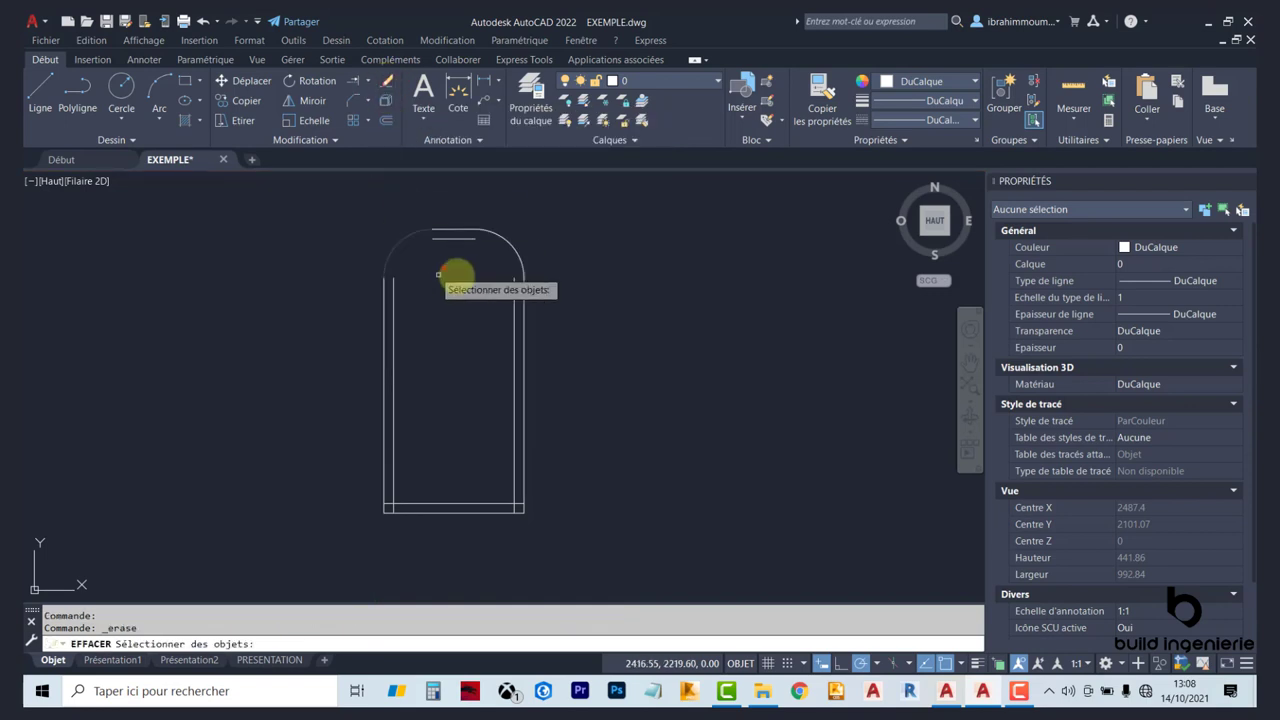
{"action": "key", "text": "Return"}
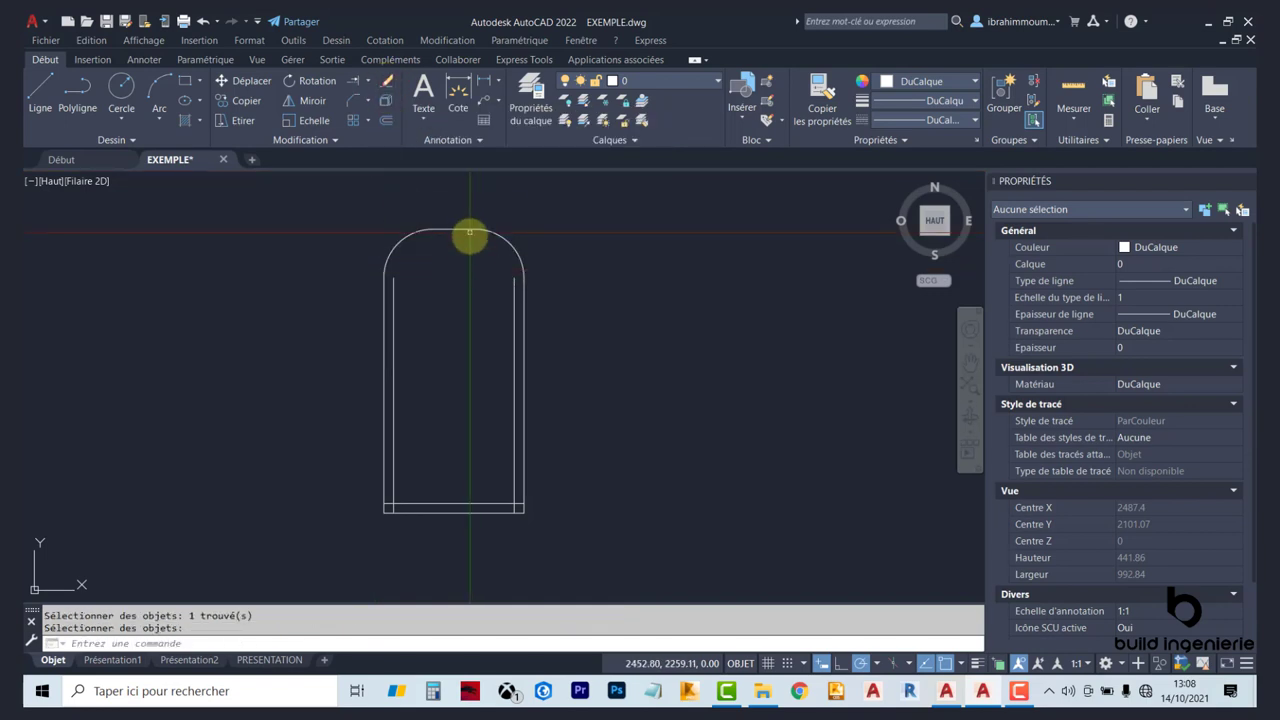
Step: Delete the straight segment closing the top of the arch
{"action": "left_click", "coordinate": [471, 227]}
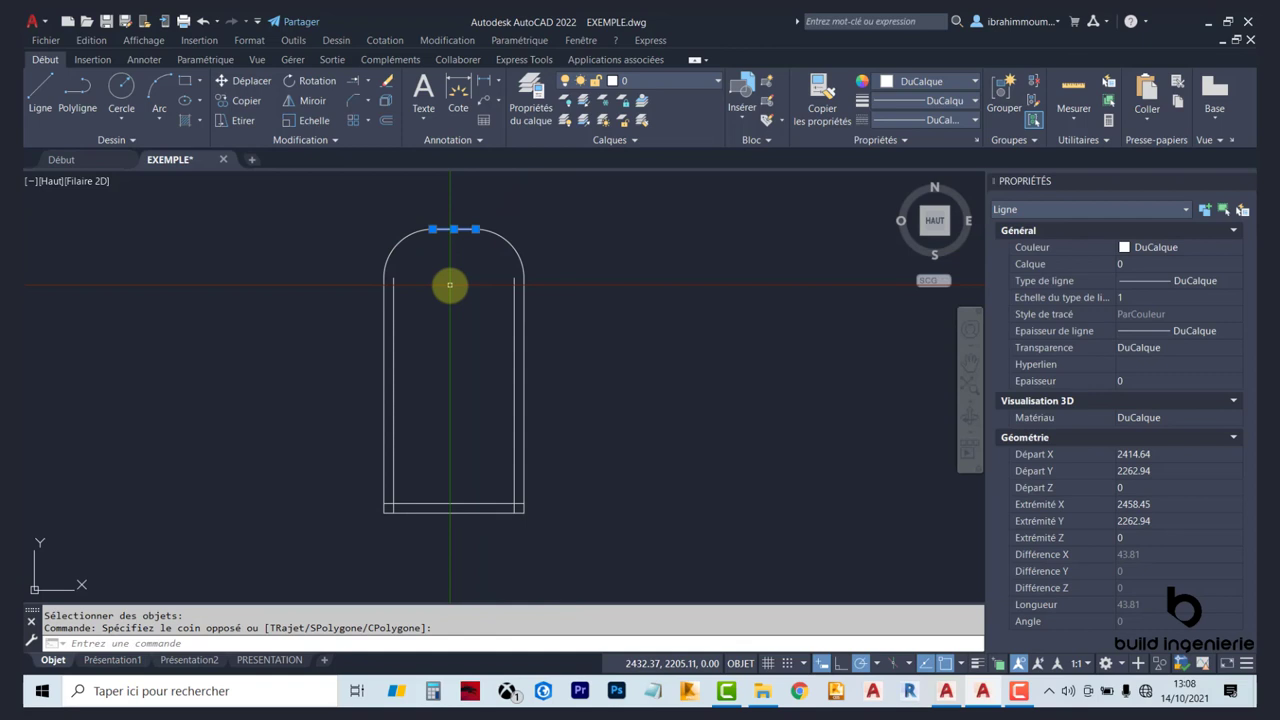
{"action": "key", "text": "Delete"}
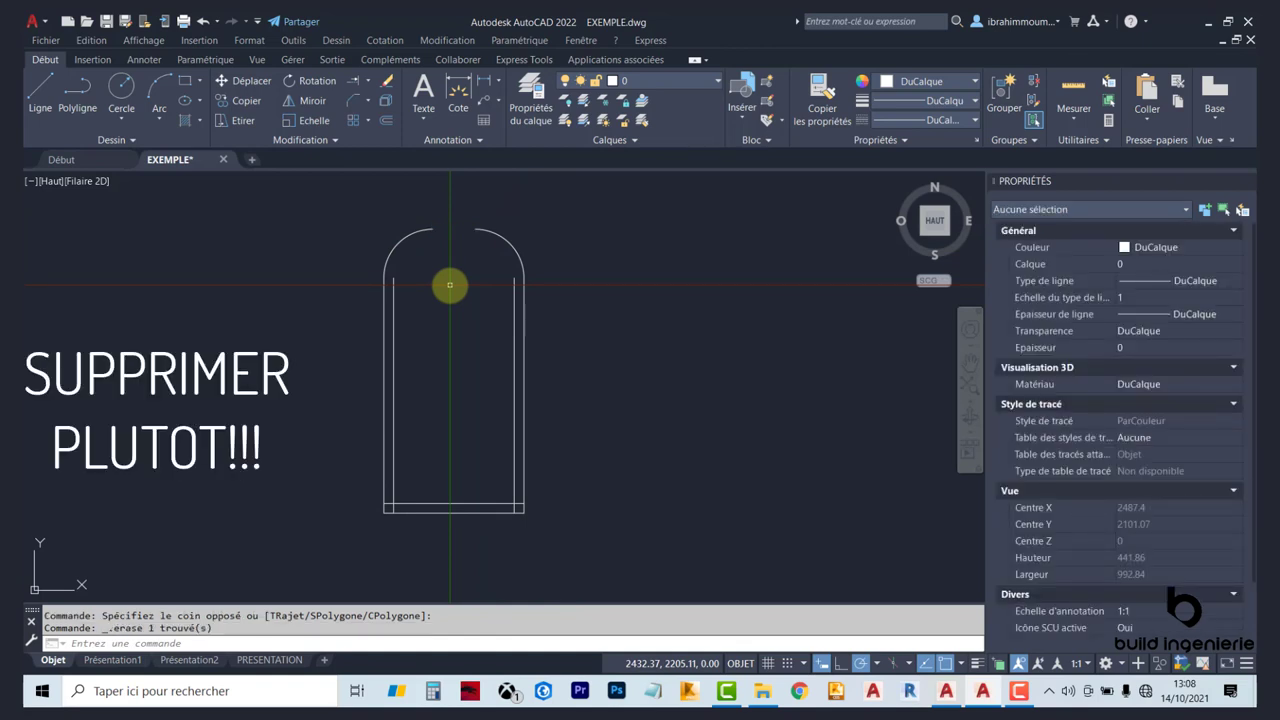
{"action": "scroll", "coordinate": [450, 285], "scroll_direction": "down", "scroll_amount": 6}
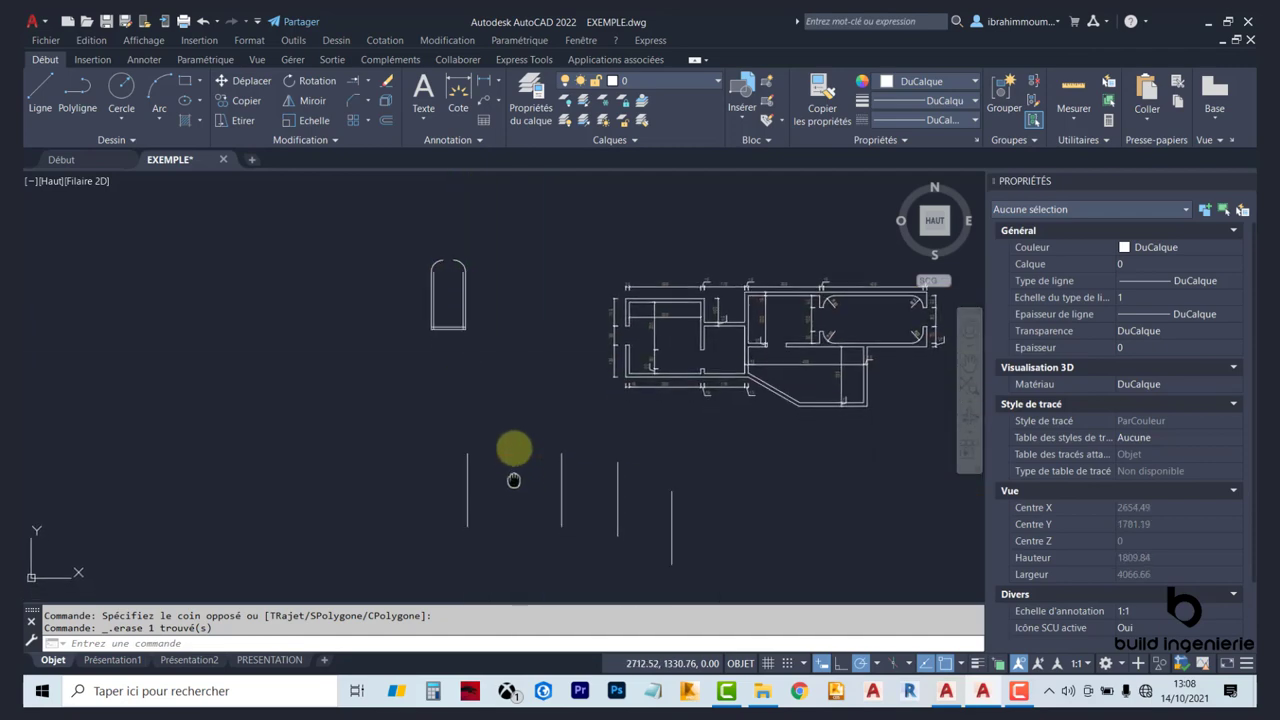
{"action": "scroll", "coordinate": [500, 462], "scroll_direction": "down", "scroll_amount": 3}
{"action": "scroll", "coordinate": [470, 423], "scroll_direction": "up", "scroll_amount": 3}
{"action": "left_click", "coordinate": [737, 520]}
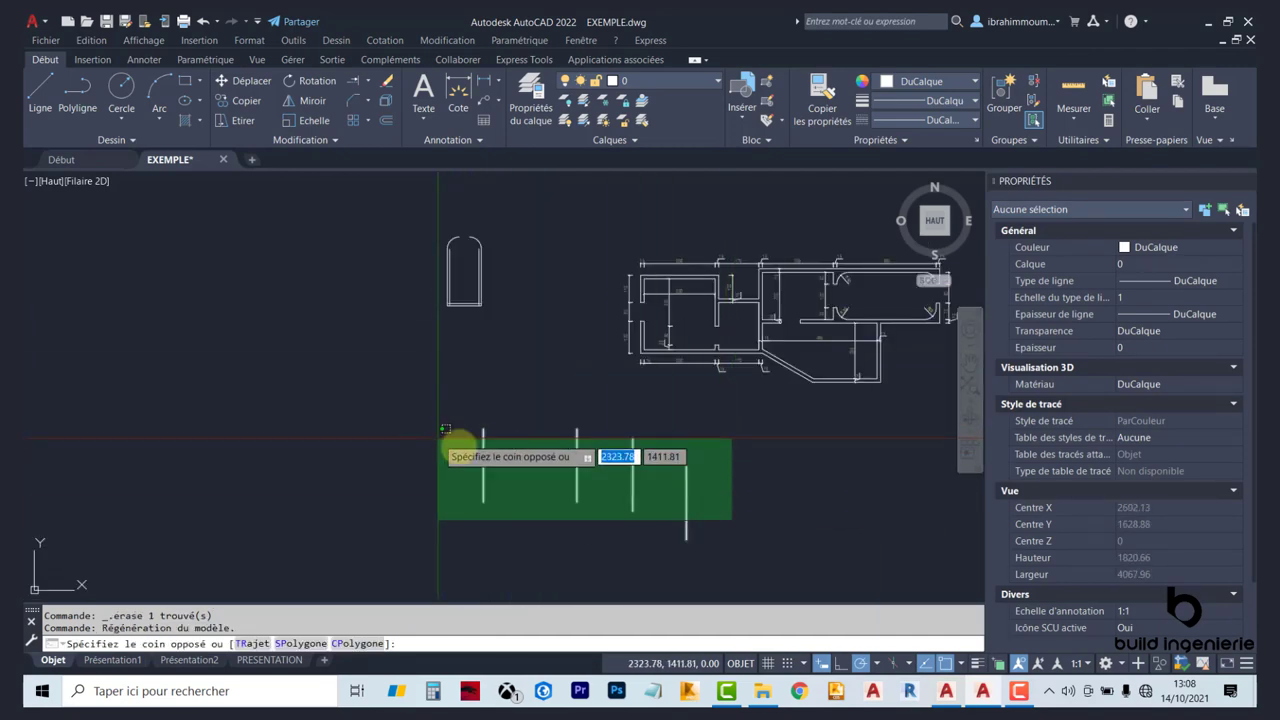
{"action": "key", "text": "Escape"}
{"action": "scroll", "coordinate": [449, 491], "scroll_direction": "up", "scroll_amount": 1}
{"action": "scroll", "coordinate": [550, 360], "scroll_direction": "up", "scroll_amount": 3}
{"action": "scroll", "coordinate": [490, 408], "scroll_direction": "down", "scroll_amount": 1}
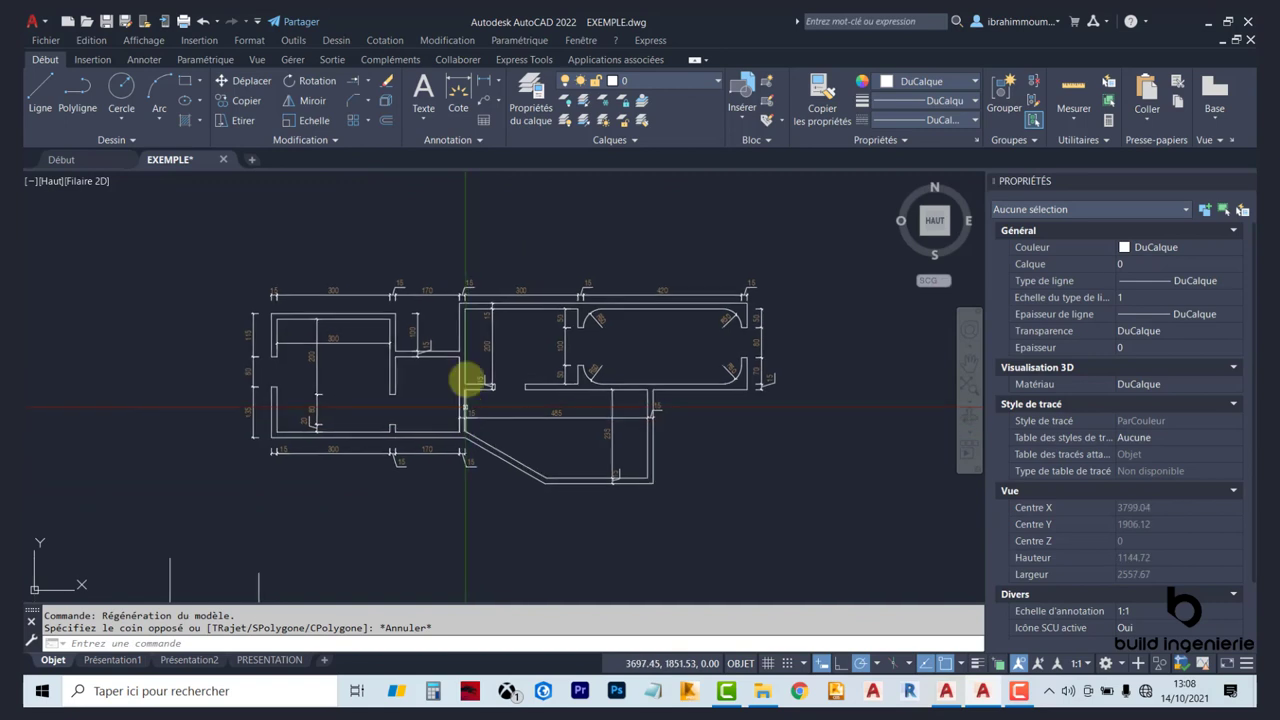
{"action": "scroll", "coordinate": [400, 378], "scroll_direction": "up", "scroll_amount": 1}
{"action": "scroll", "coordinate": [340, 376], "scroll_direction": "down", "scroll_amount": 1}
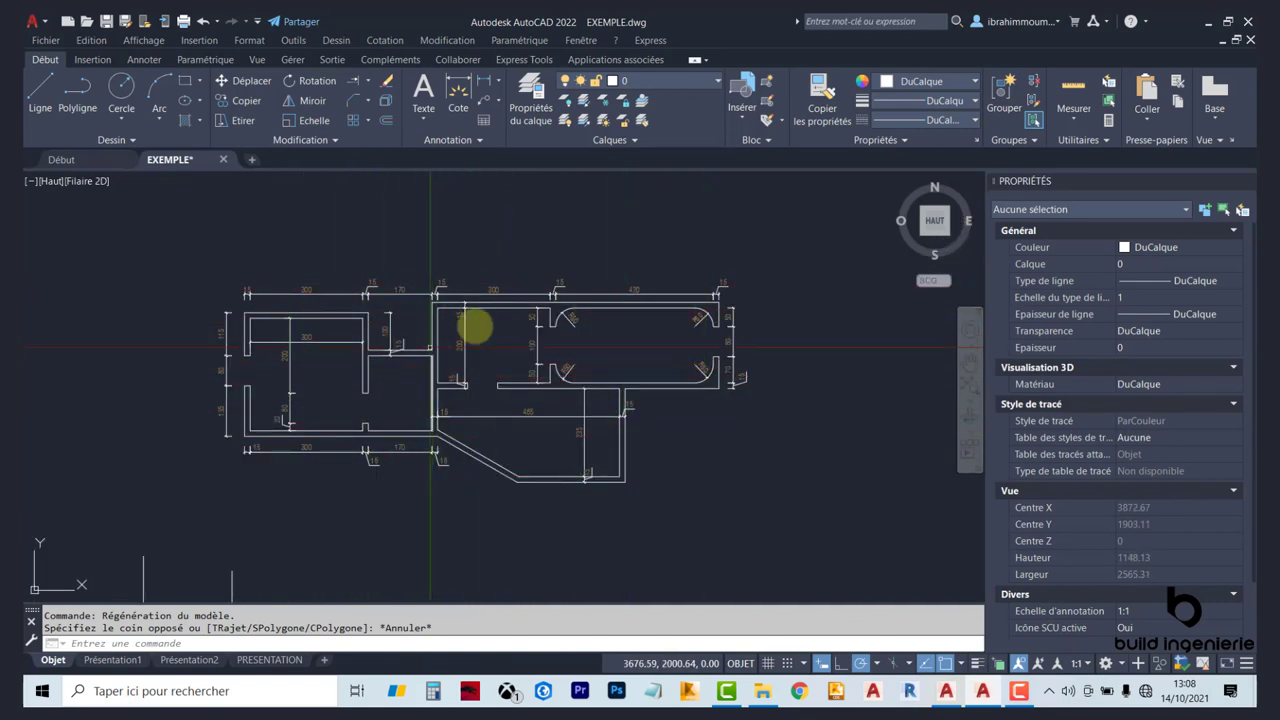
{"action": "scroll", "coordinate": [266, 363], "scroll_direction": "up", "scroll_amount": 1}
{"action": "middle_click_drag", "start_coordinate": [406, 379], "coordinate": [372, 320]}
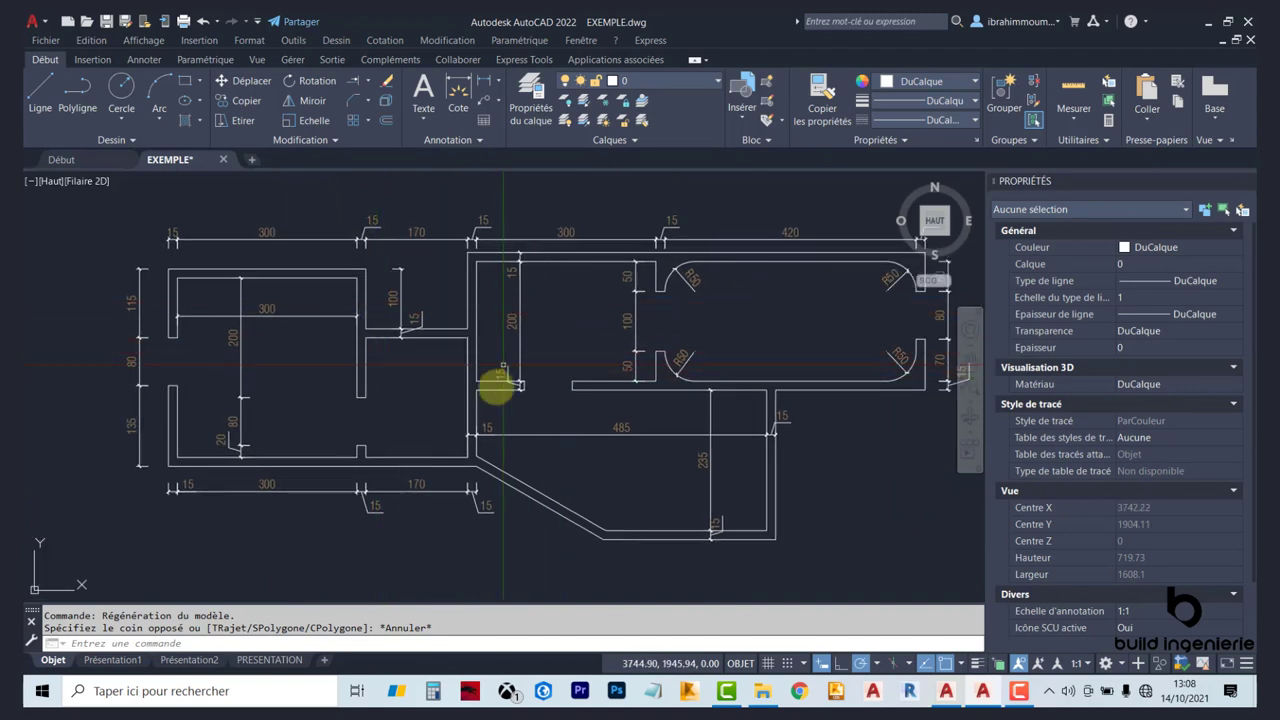
{"action": "middle_click_drag", "start_coordinate": [206, 362], "coordinate": [222, 364]}
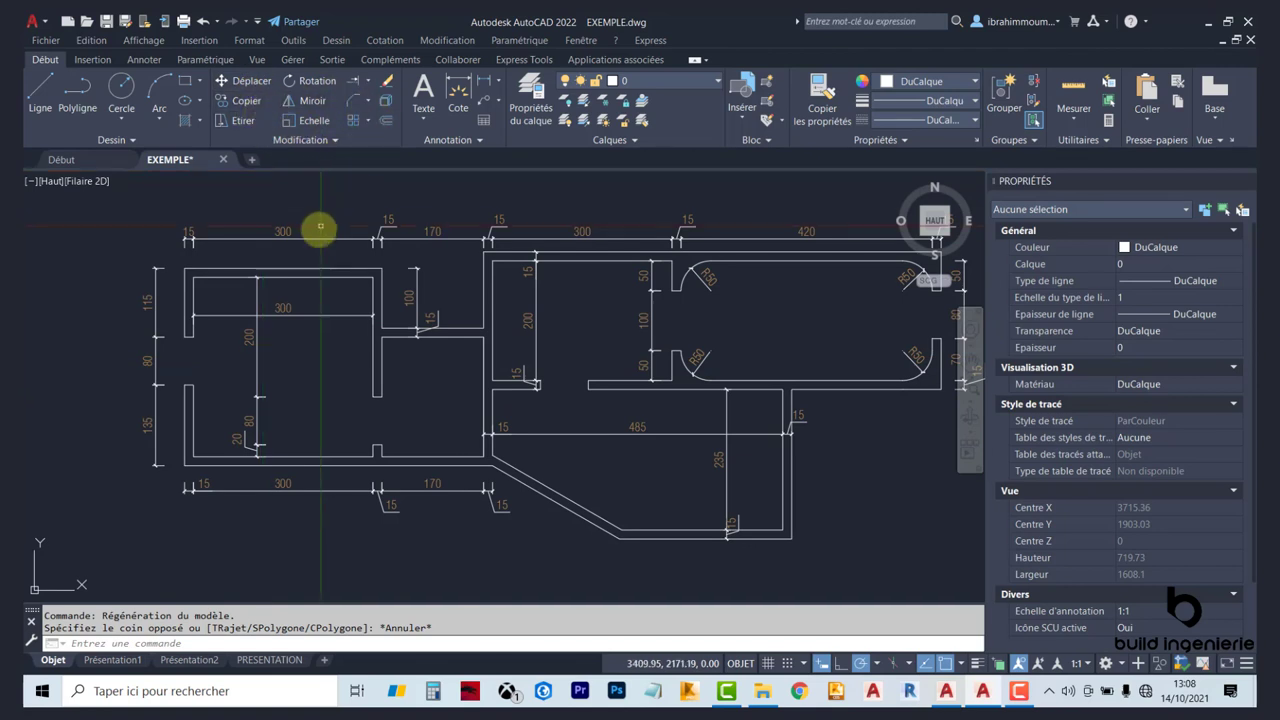
{"action": "scroll", "coordinate": [300, 307], "scroll_direction": "down", "scroll_amount": 5}
{"action": "scroll", "coordinate": [385, 350], "scroll_direction": "up", "scroll_amount": 3}
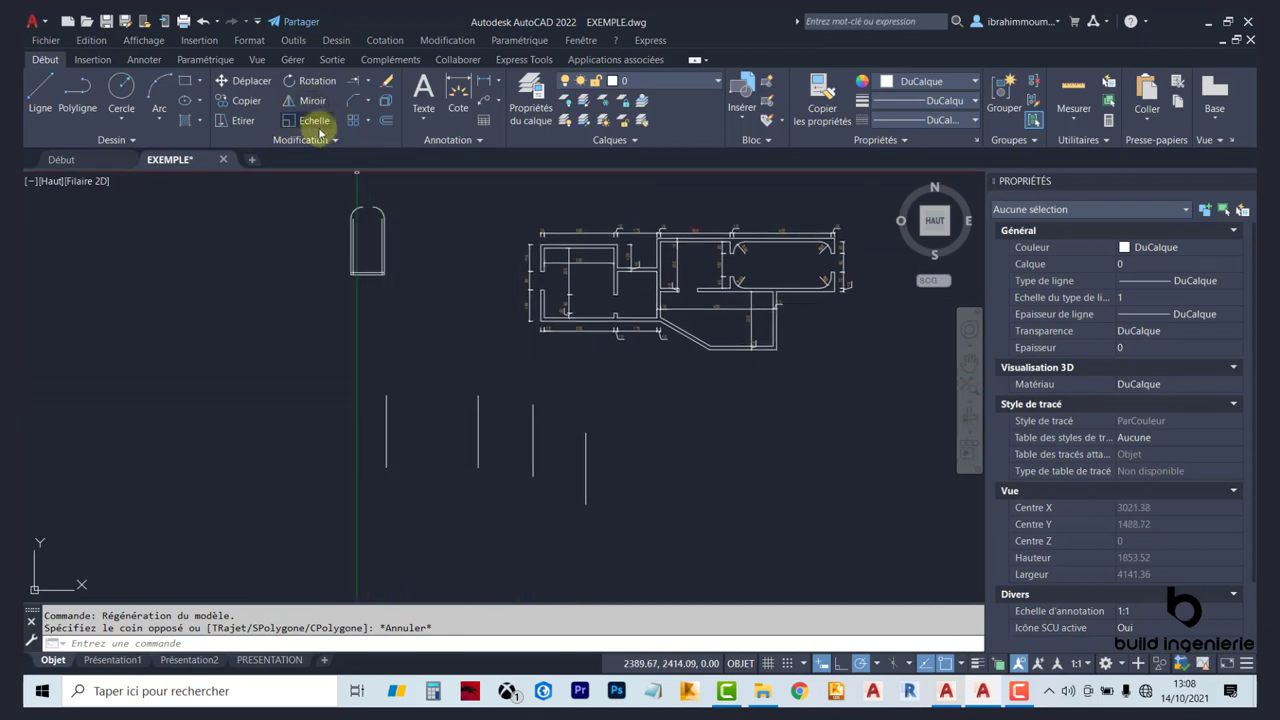
{"action": "middle_click_drag", "start_coordinate": [627, 249], "coordinate": [517, 310]}
{"action": "scroll", "coordinate": [517, 310], "scroll_direction": "up", "scroll_amount": 4}
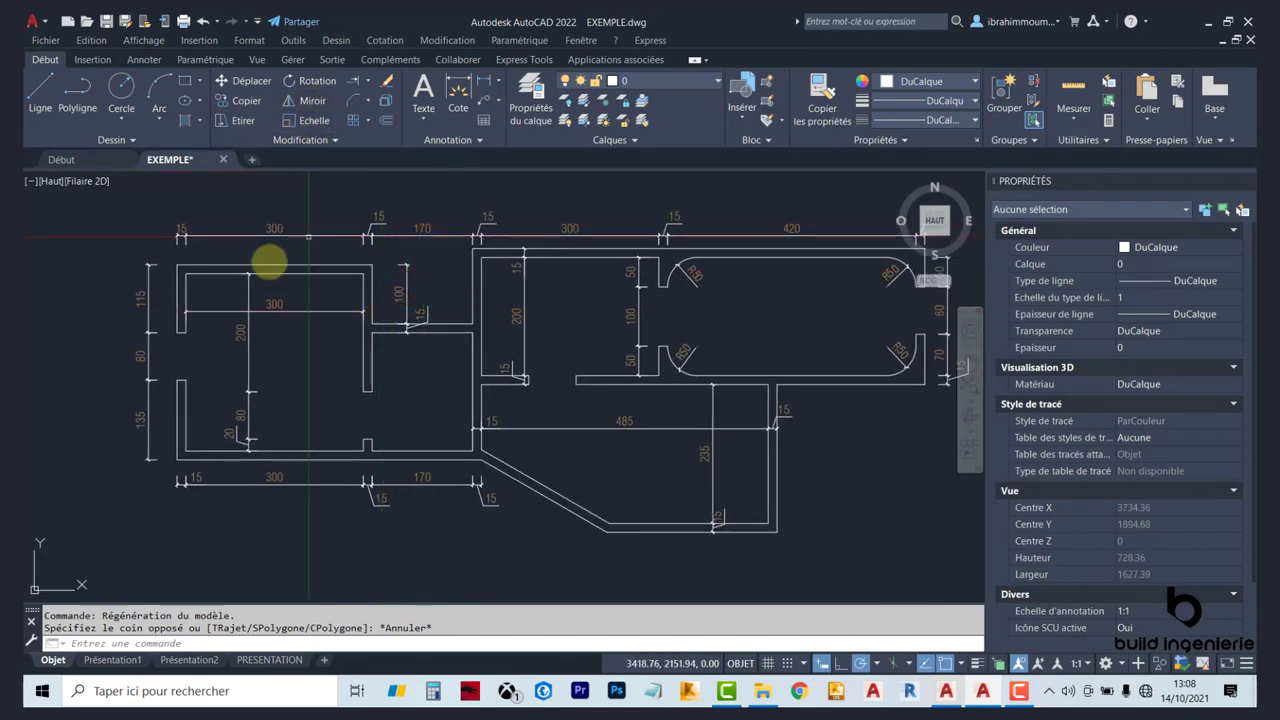
{"action": "scroll", "coordinate": [590, 360], "scroll_direction": "down", "scroll_amount": 2}
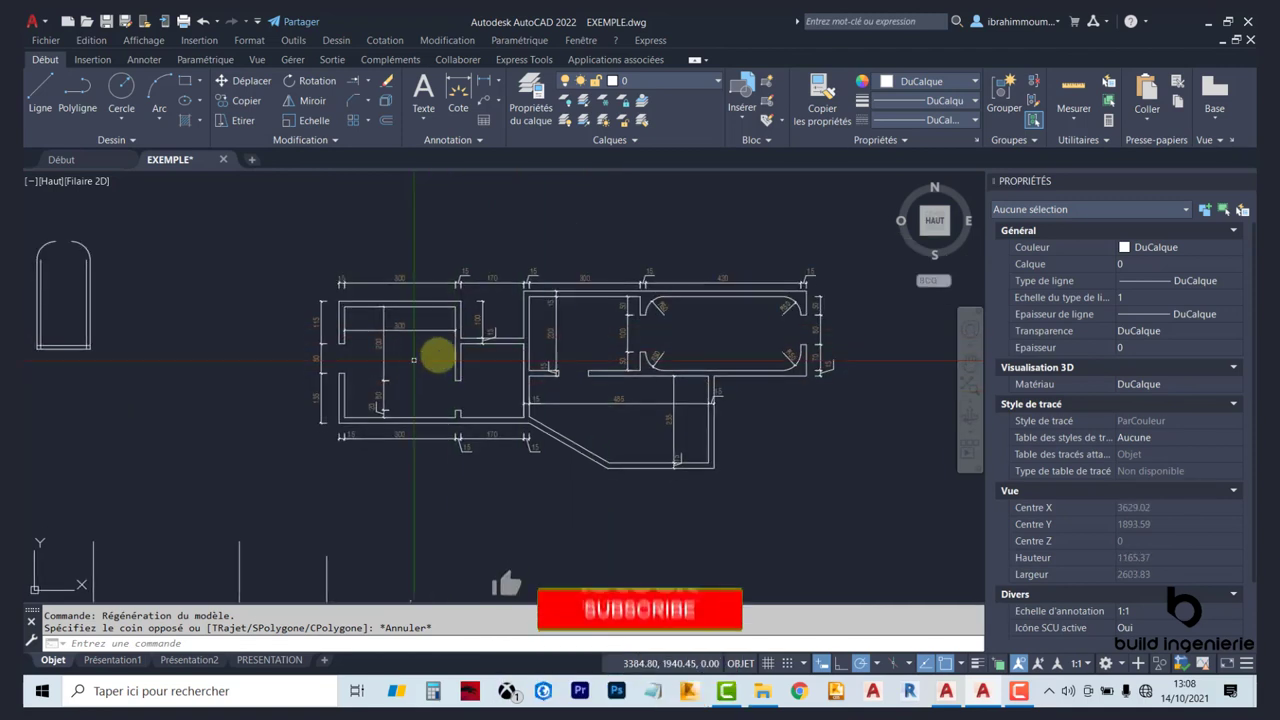
{"action": "scroll", "coordinate": [414, 311], "scroll_direction": "up", "scroll_amount": 2}
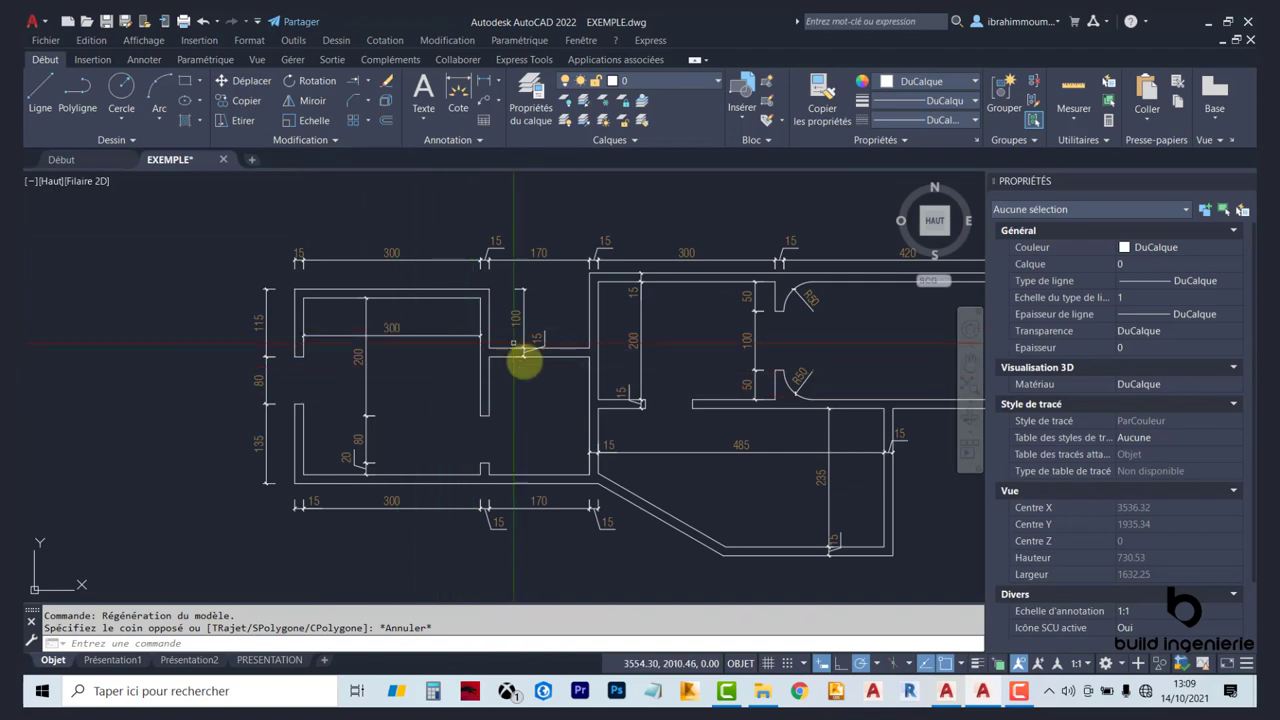
{"action": "scroll", "coordinate": [491, 337], "scroll_direction": "down", "scroll_amount": 4}
{"action": "scroll", "coordinate": [465, 317], "scroll_direction": "up", "scroll_amount": 2}
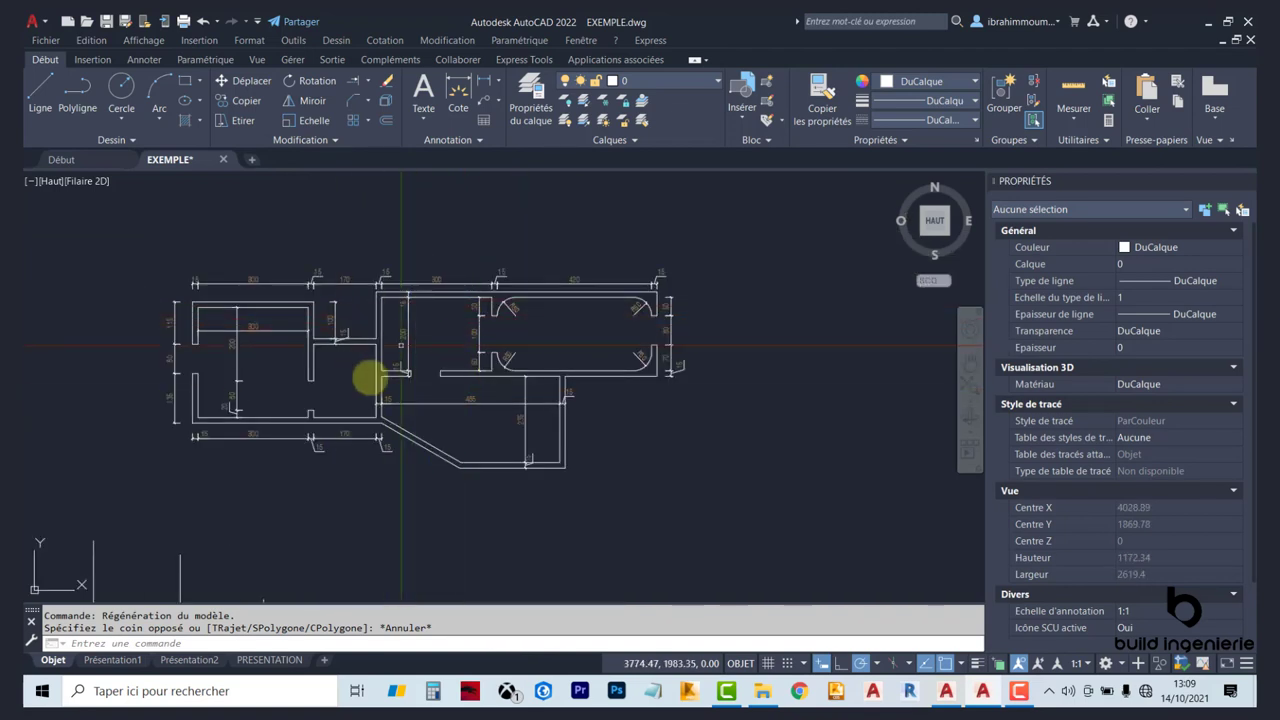
{"action": "middle_click_drag", "start_coordinate": [338, 364], "coordinate": [348, 371]}
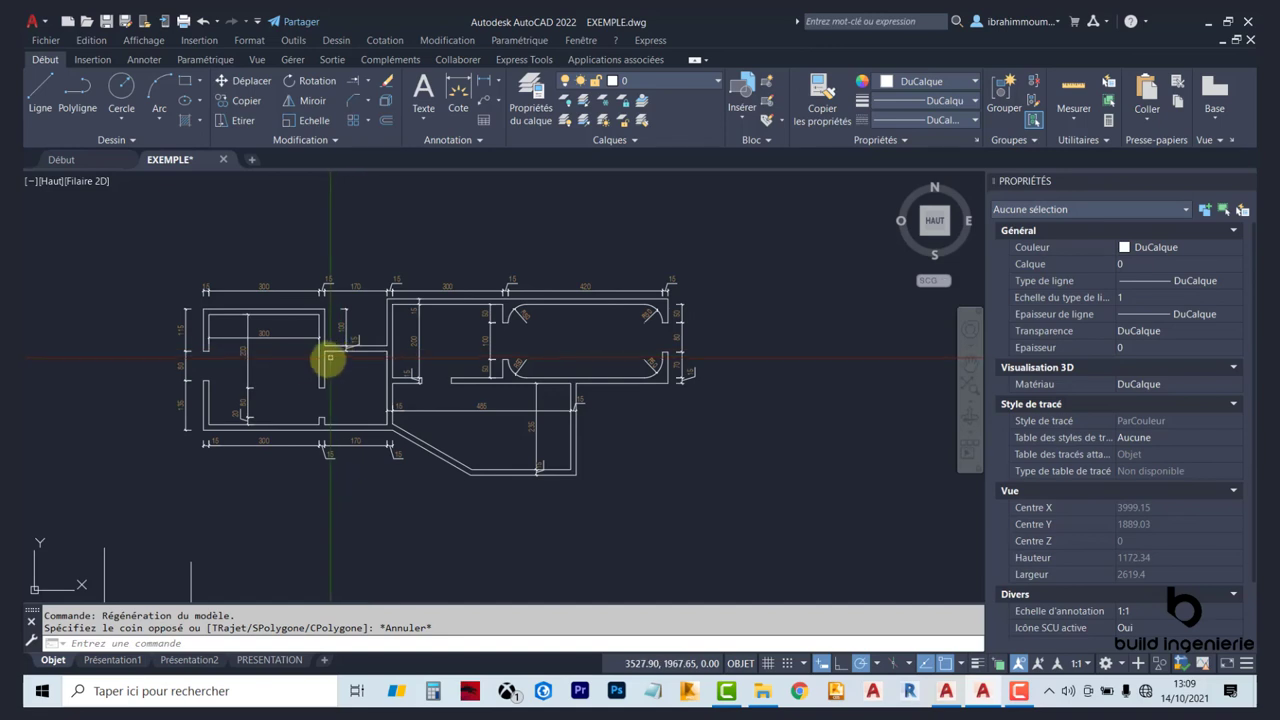
{"action": "scroll", "coordinate": [330, 365], "scroll_direction": "up", "scroll_amount": 1}
{"action": "scroll", "coordinate": [400, 350], "scroll_direction": "up", "scroll_amount": 1}
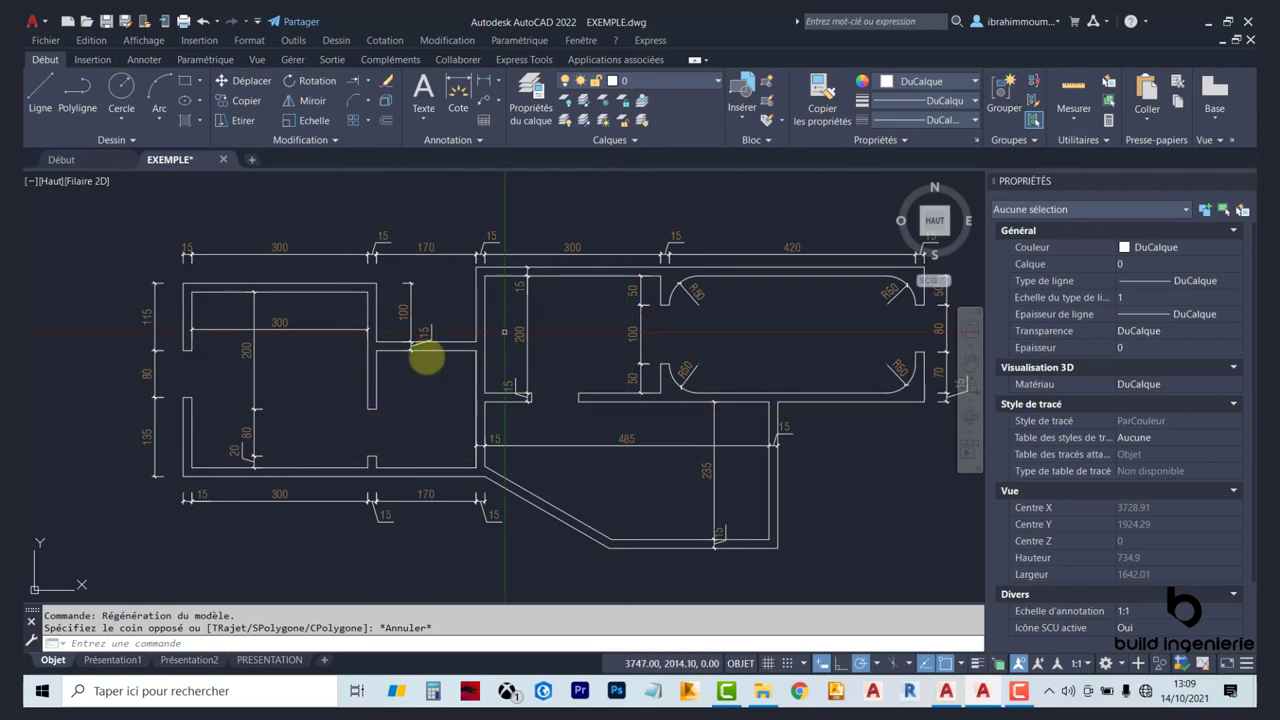
{"action": "middle_click_drag", "start_coordinate": [528, 308], "coordinate": [493, 294]}
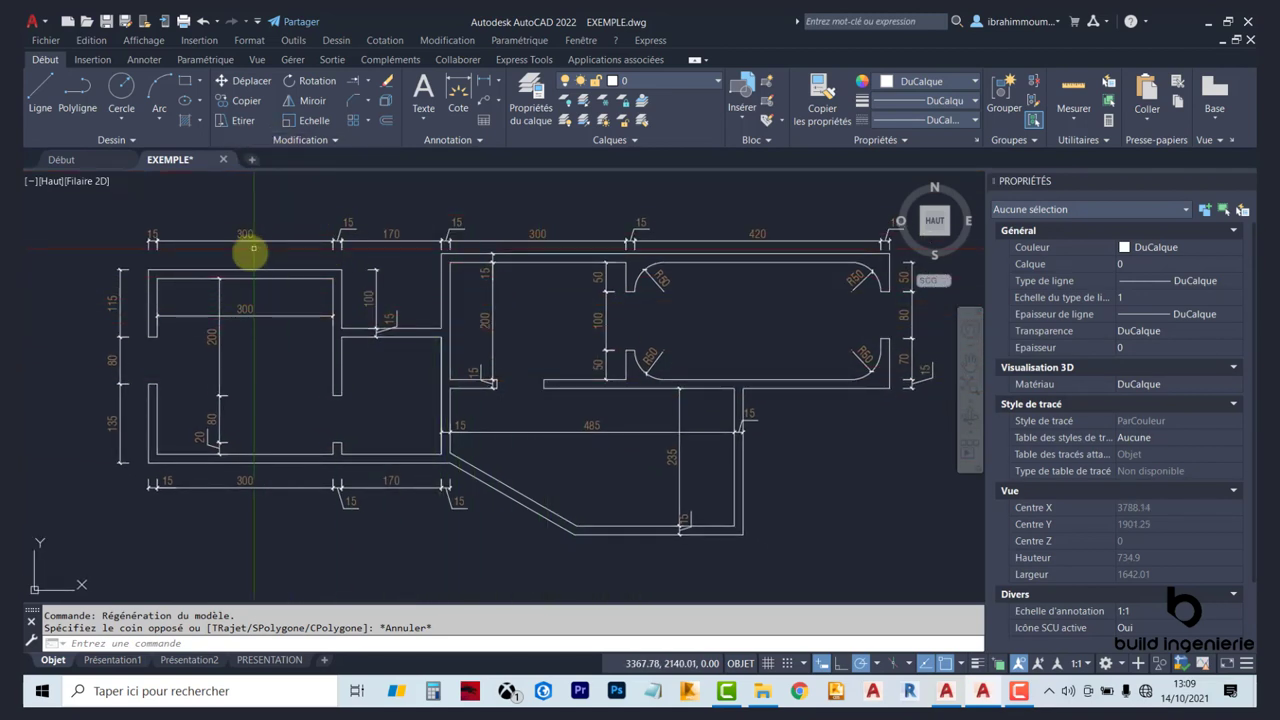
{"action": "scroll", "coordinate": [371, 294], "scroll_direction": "down", "scroll_amount": 2}
{"action": "scroll", "coordinate": [414, 294], "scroll_direction": "down", "scroll_amount": 3}
{"action": "scroll", "coordinate": [177, 286], "scroll_direction": "up", "scroll_amount": 4}
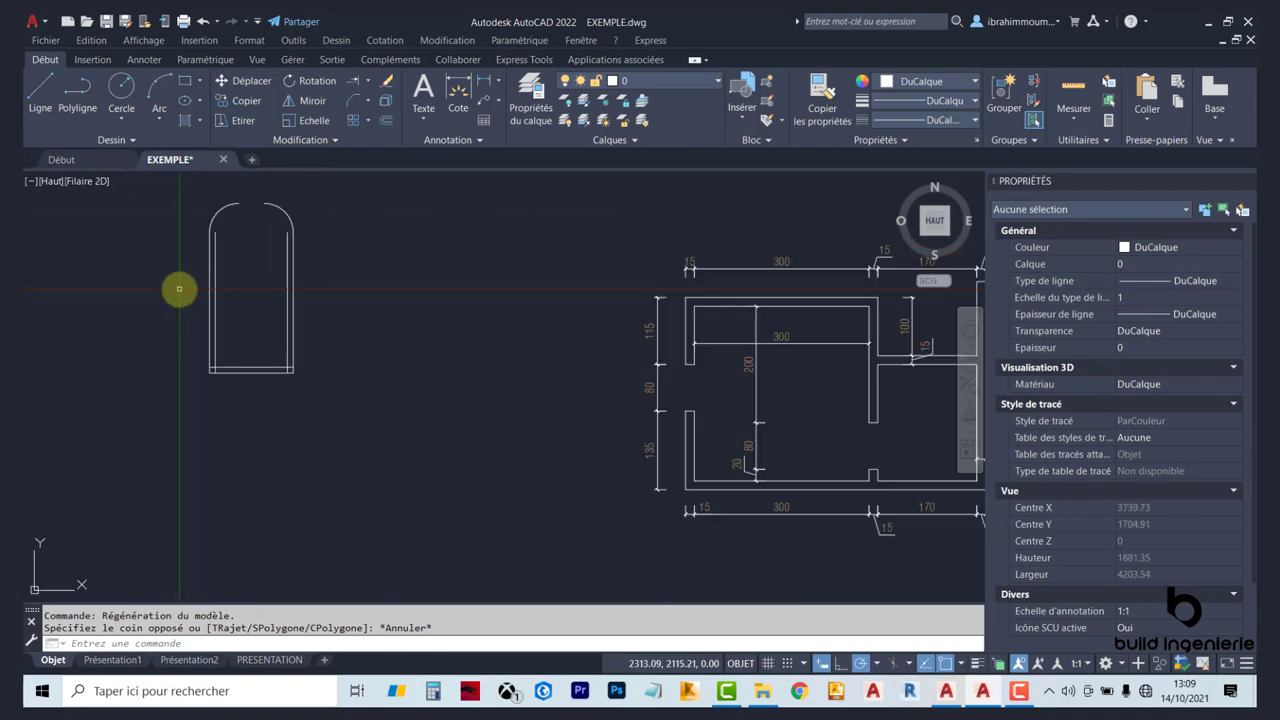
{"action": "scroll", "coordinate": [297, 311], "scroll_direction": "down", "scroll_amount": 4}
{"action": "scroll", "coordinate": [408, 317], "scroll_direction": "up", "scroll_amount": 4}
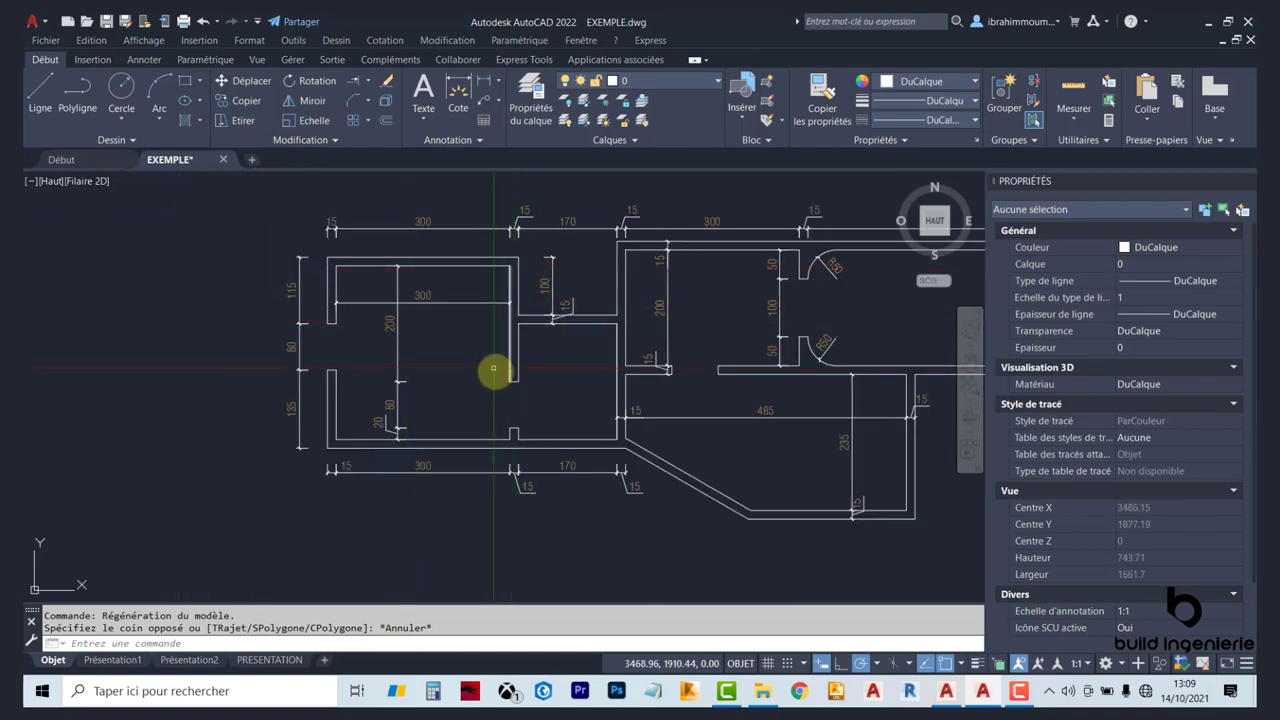
{"action": "scroll", "coordinate": [517, 363], "scroll_direction": "up", "scroll_amount": 2}
{"action": "scroll", "coordinate": [490, 388], "scroll_direction": "down", "scroll_amount": 2}
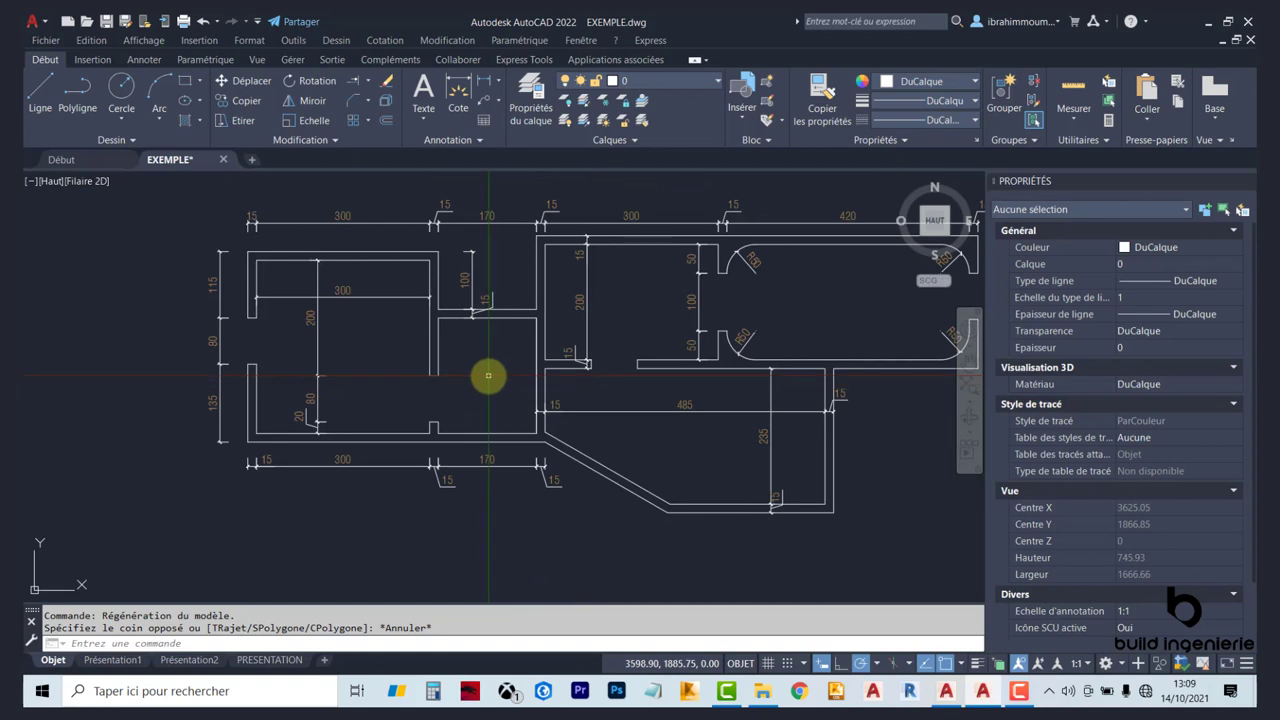